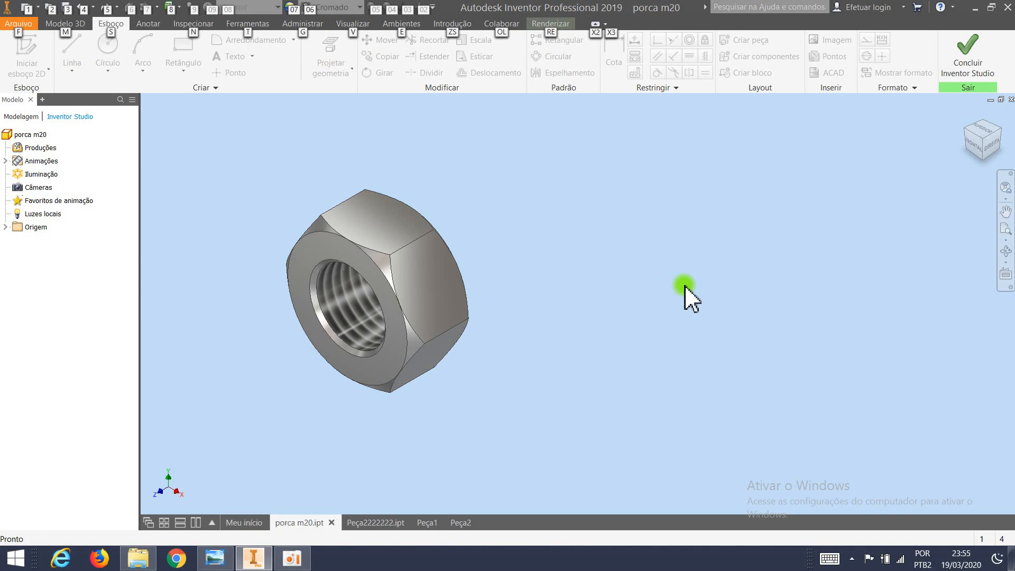
In the Peça2 part, extrude the rectangular sketch profile 10 mm as a solid.
key(Escape)
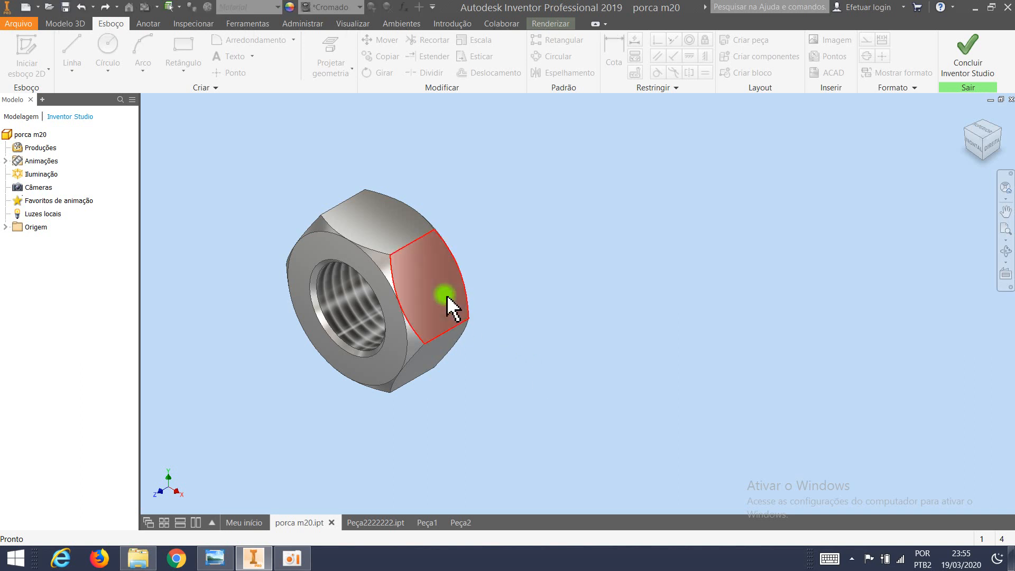
click(459, 522)
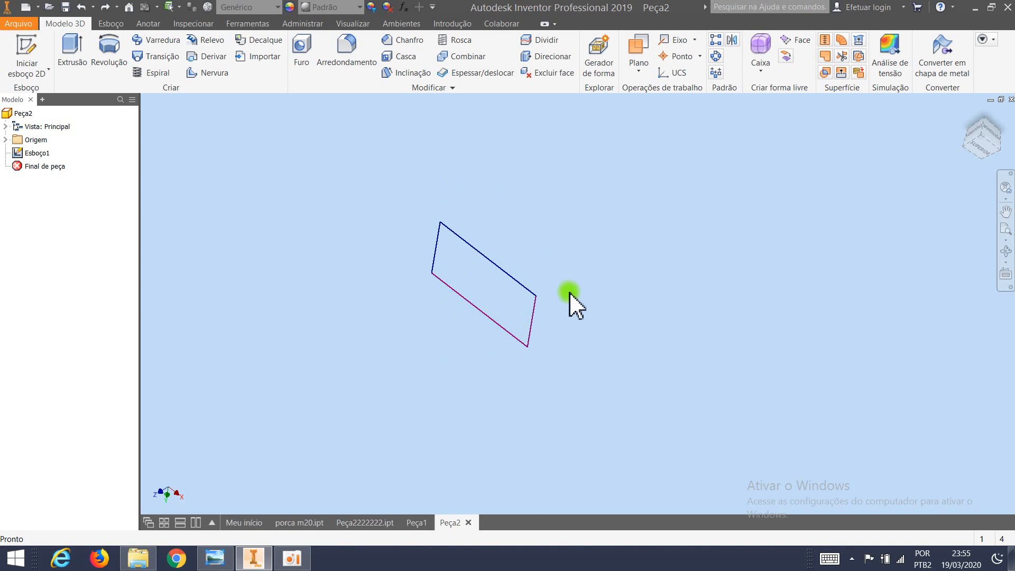
click(113, 23)
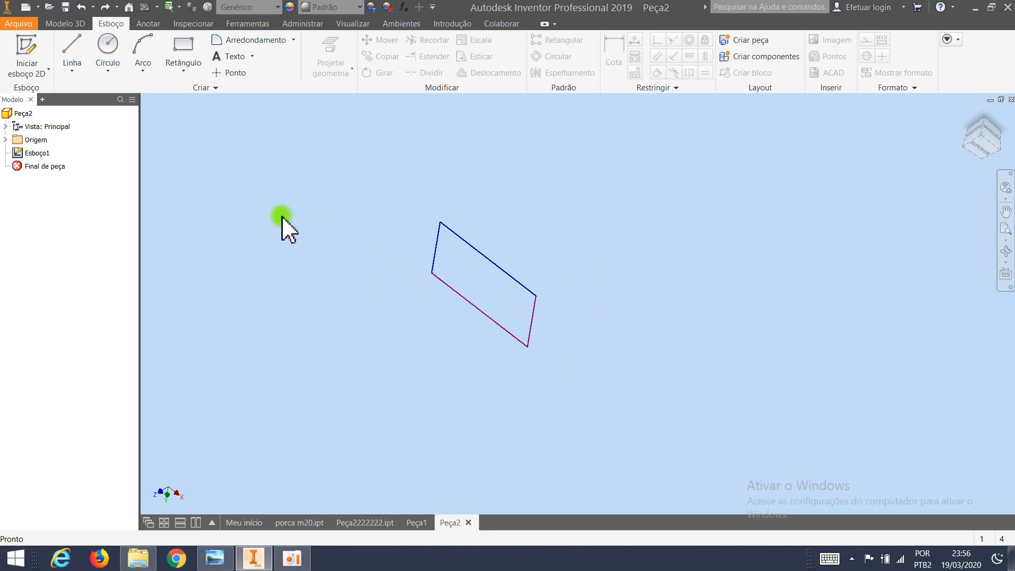
click(68, 23)
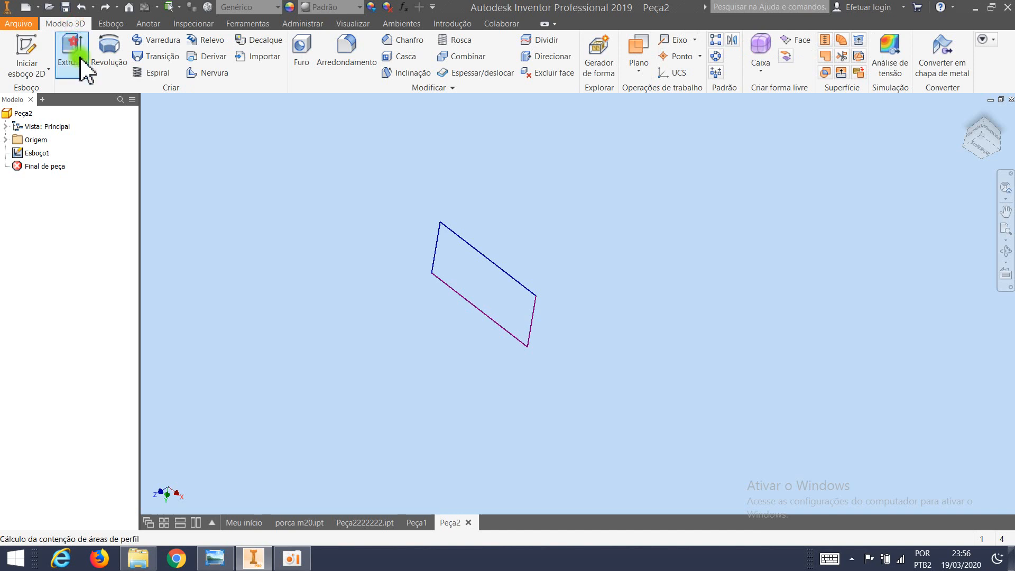
click(73, 50)
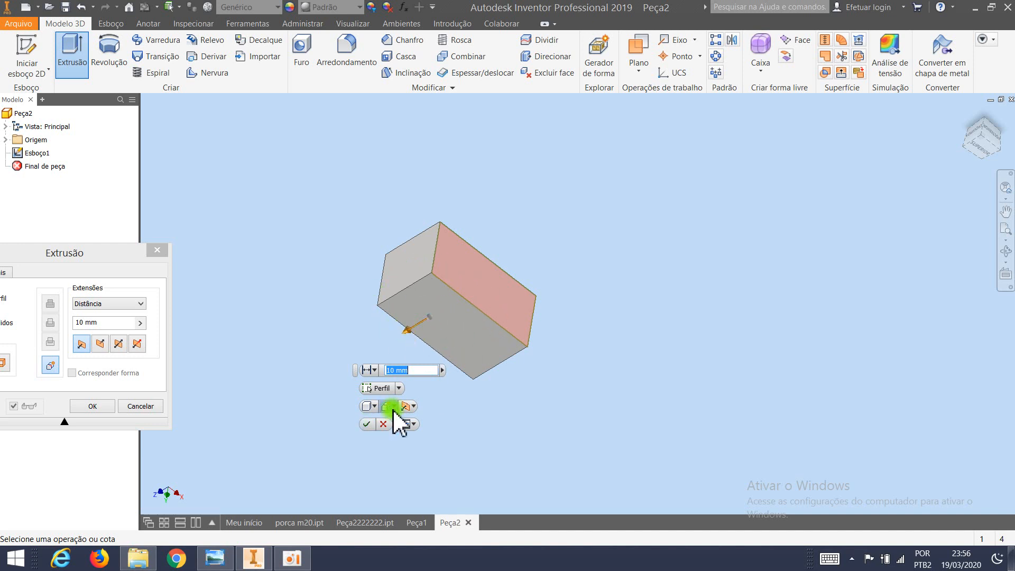
click(366, 424)
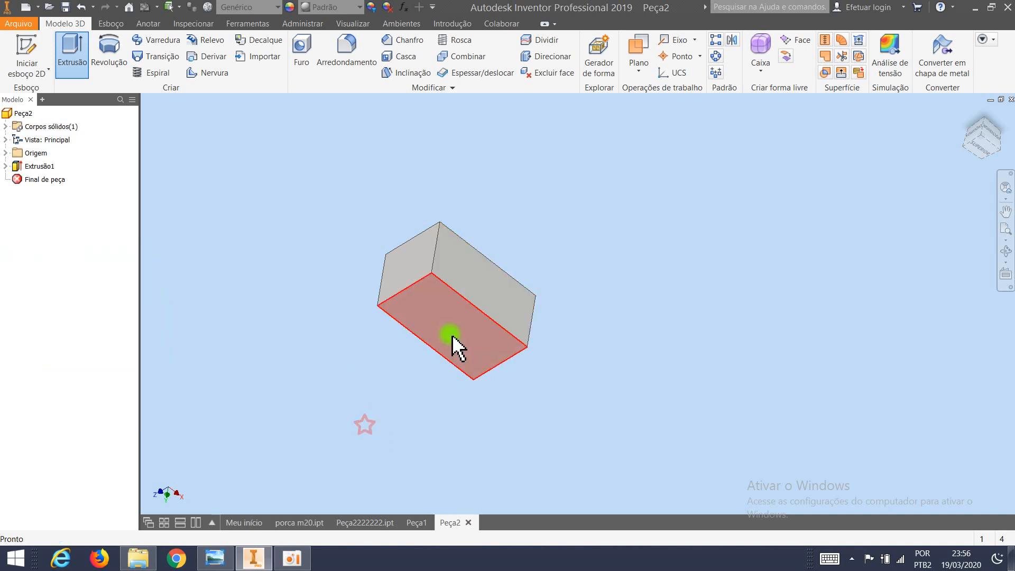
Start a face draft on the block, with the front face's long upper edge as pull direction and the front face as drafted face.
shift+middle_drag(449, 335, 375, 317)
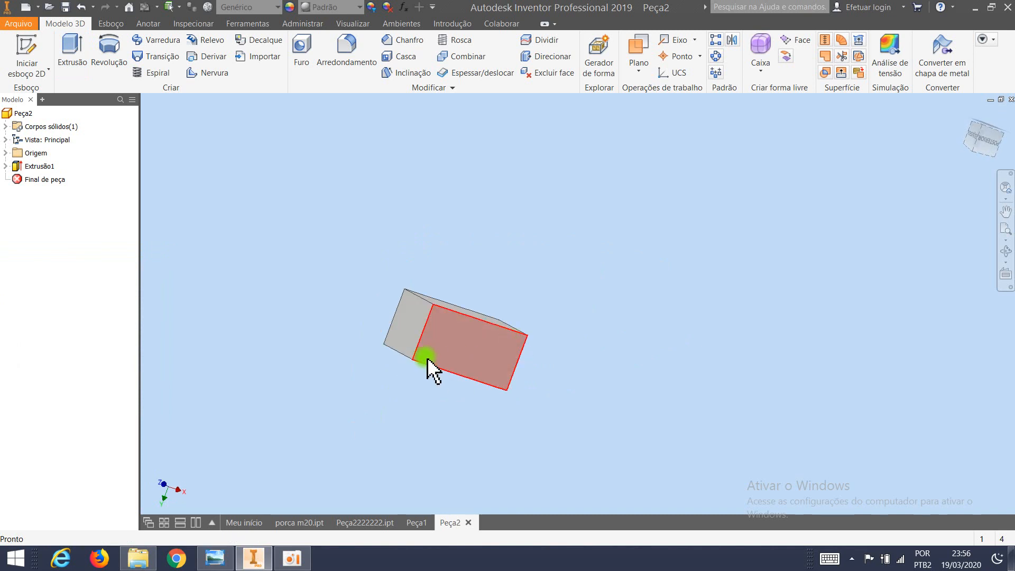
scroll(418, 357, up, 5)
scroll(420, 357, down, 3)
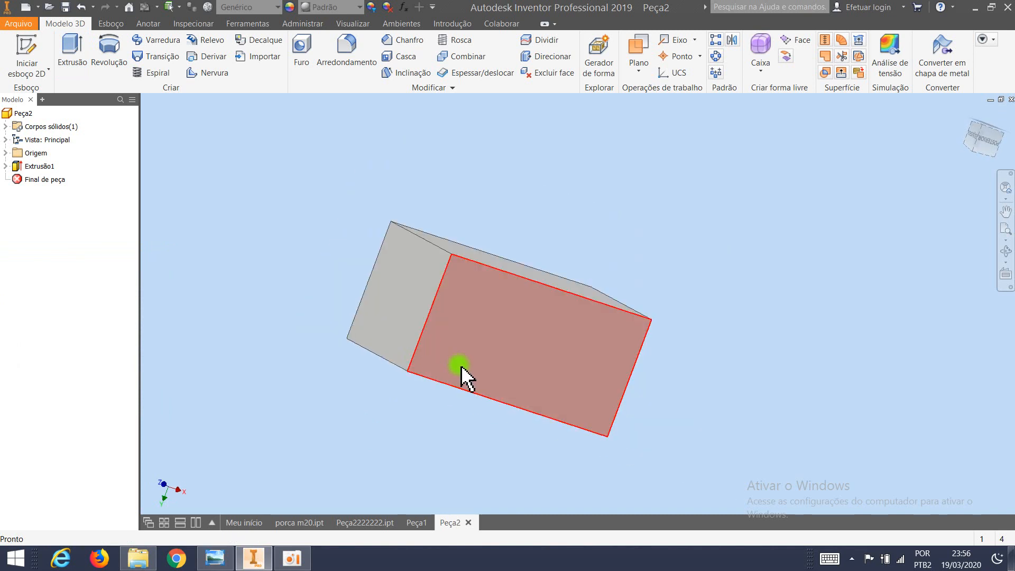
shift+middle_drag(494, 385, 484, 310)
scroll(424, 408, up, 3)
scroll(423, 402, down, 5)
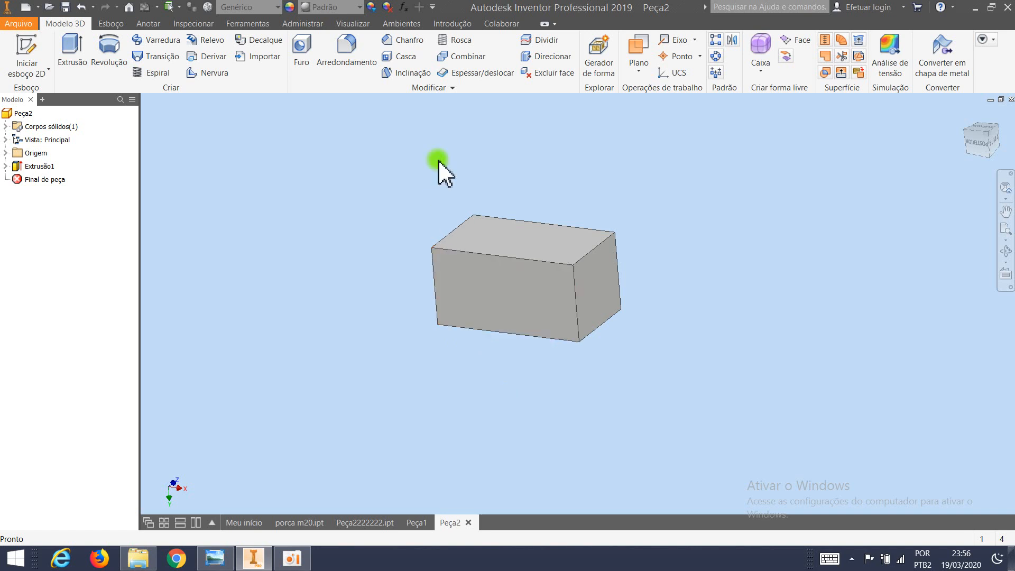
click(410, 74)
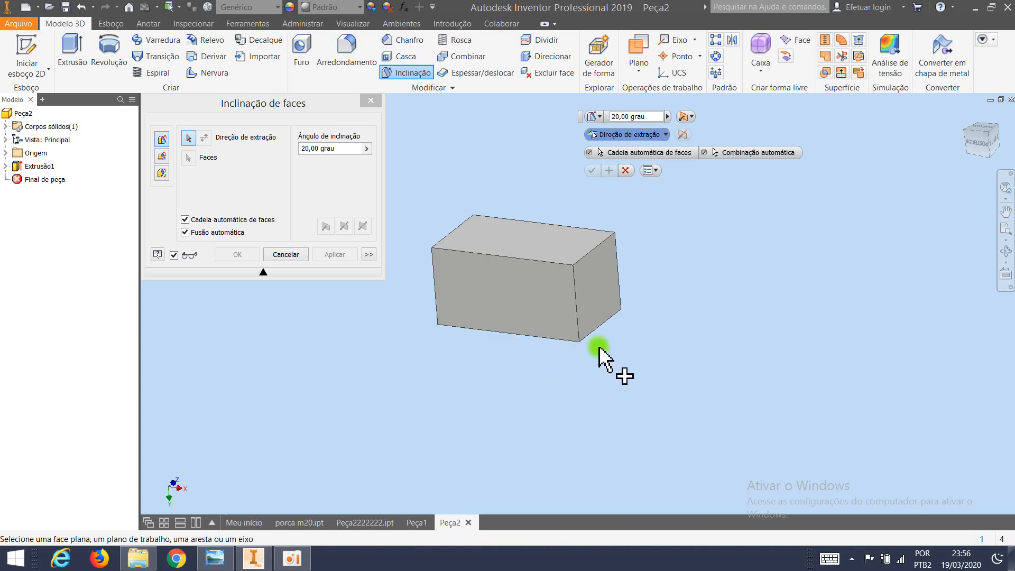
click(507, 259)
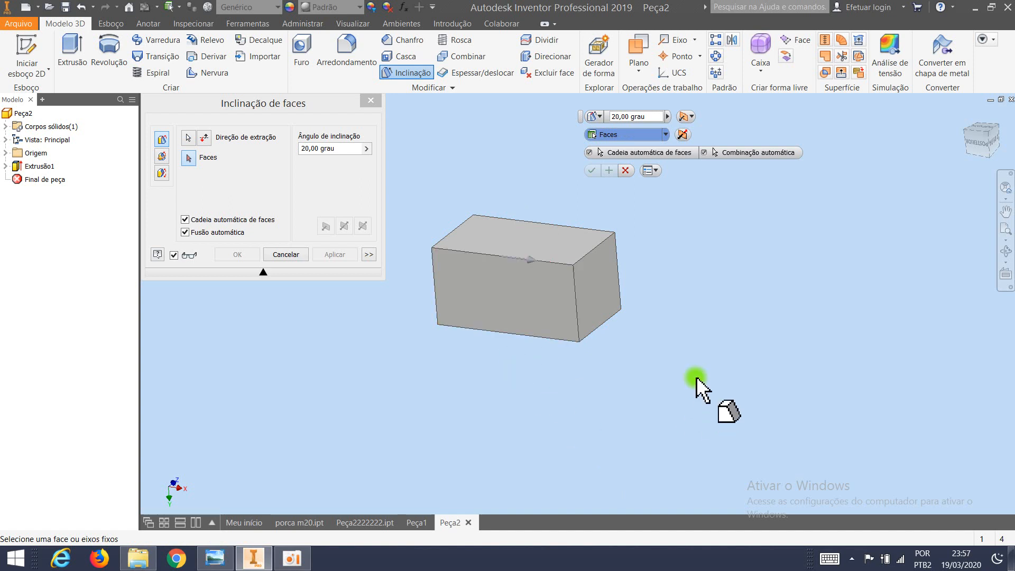
click(515, 287)
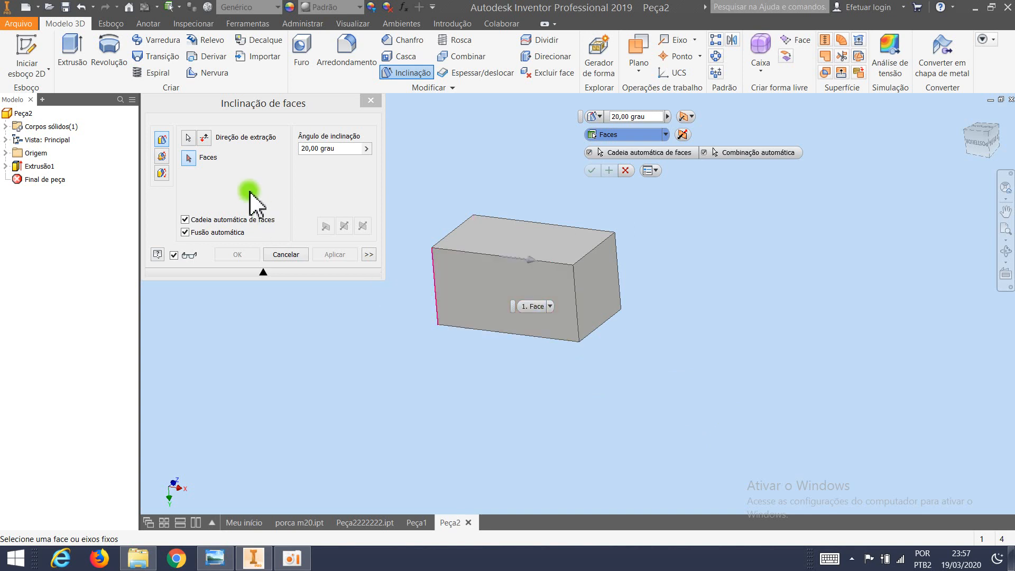
click(196, 159)
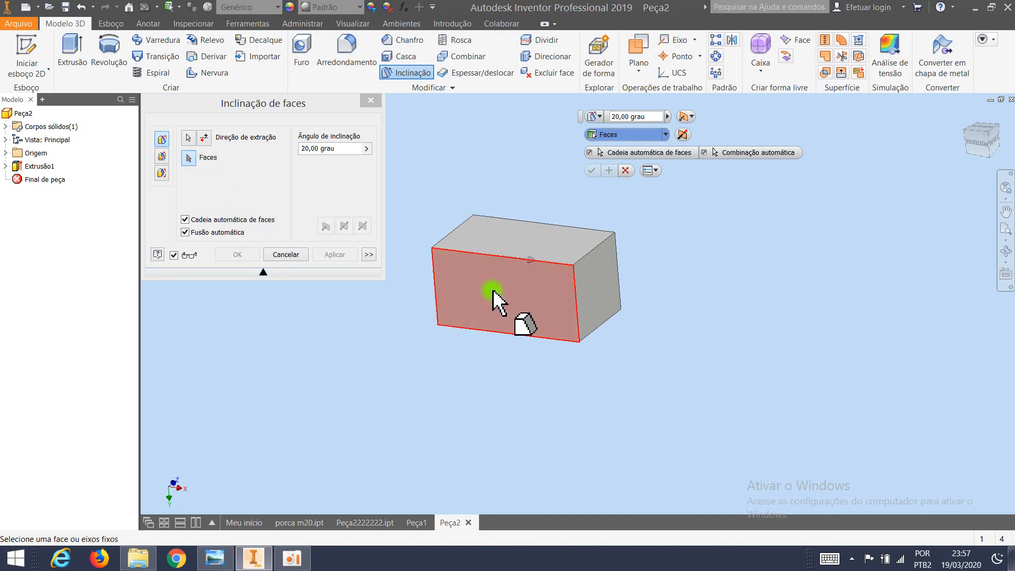
click(510, 309)
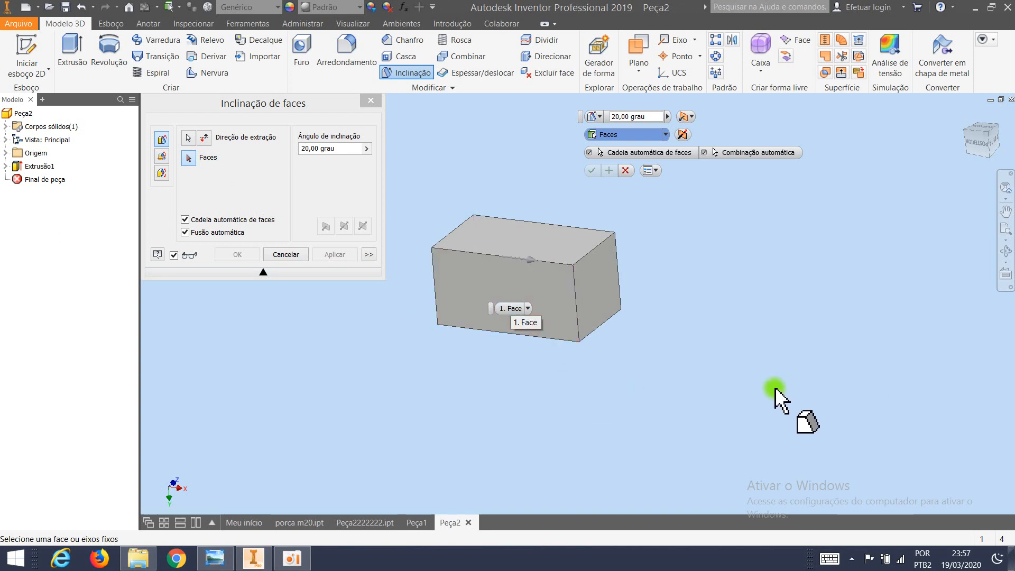
click(519, 288)
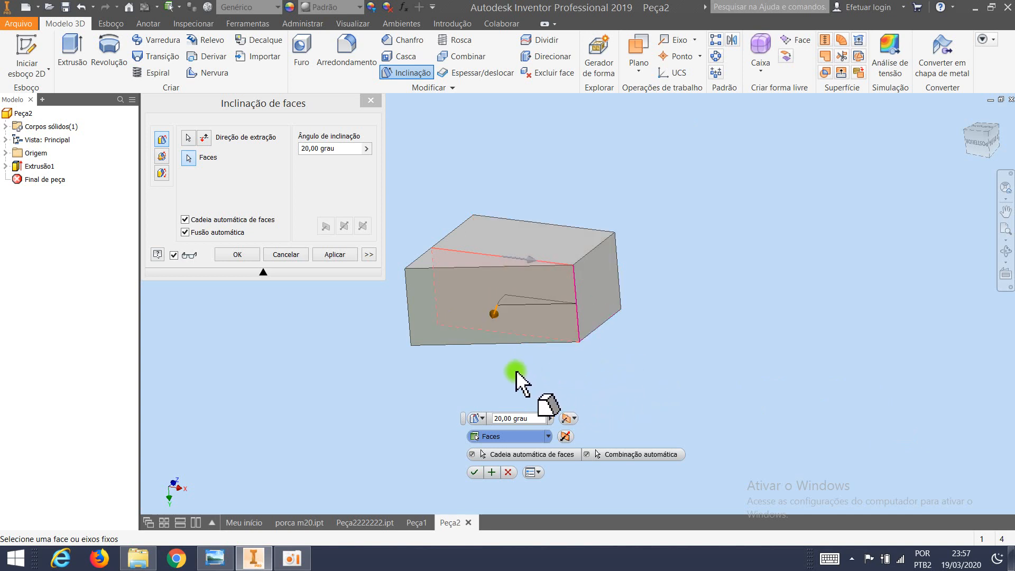
Set the face draft angle to 30 degrees and apply the draft.
shift+middle_drag(494, 370, 621, 280)
scroll(621, 274, up, 5)
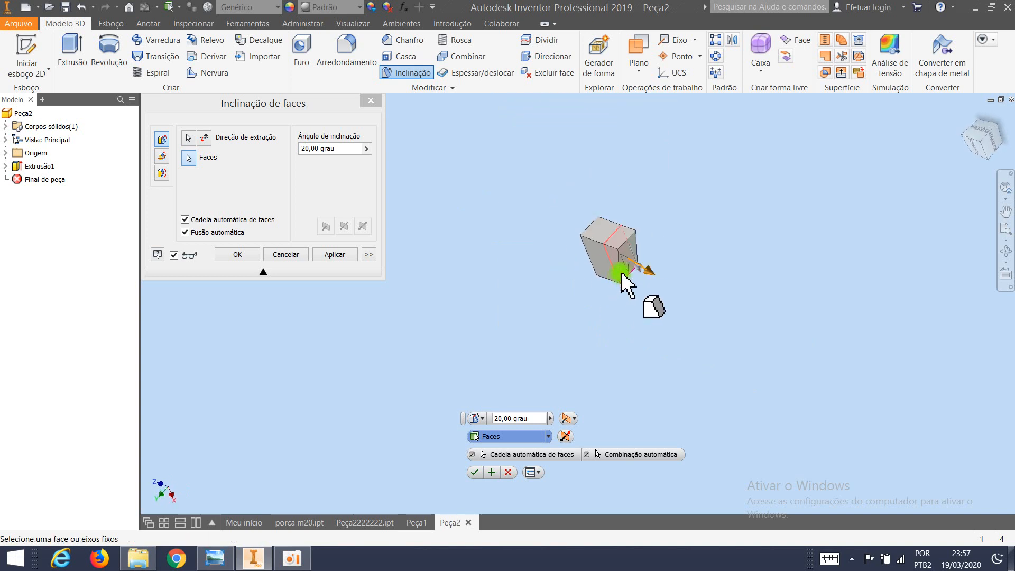
shift+middle_drag(571, 236, 628, 205)
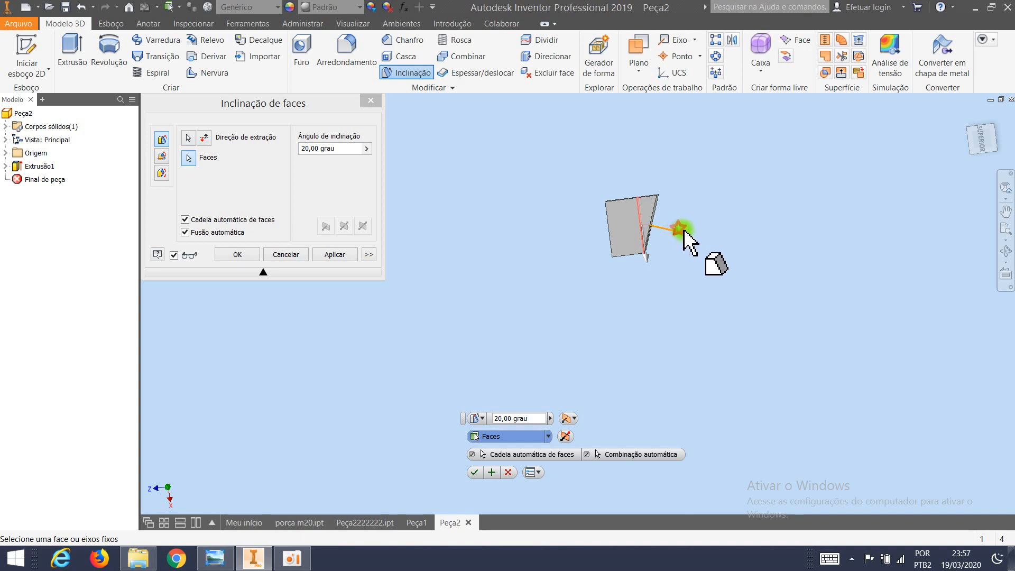
click(680, 231)
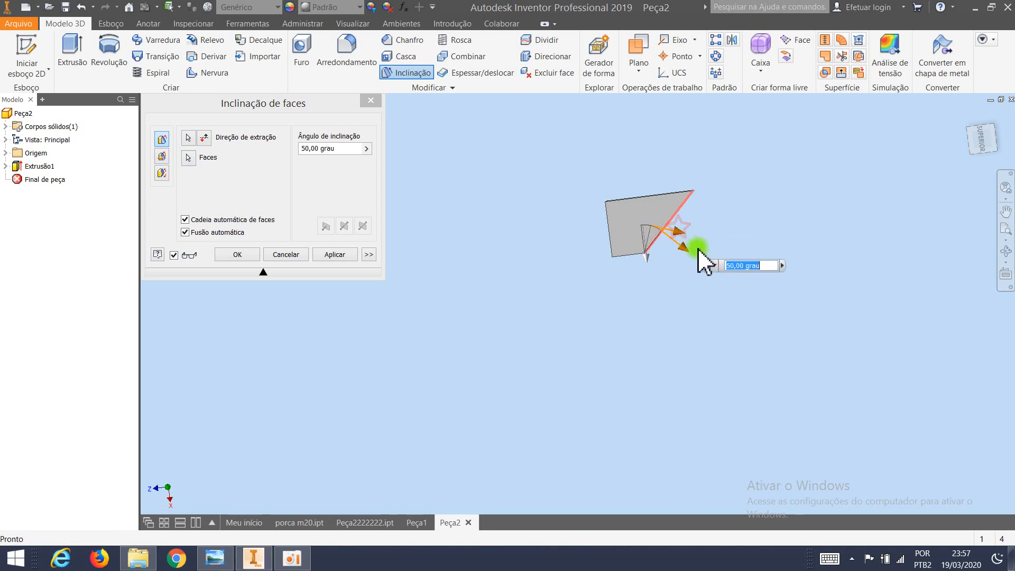
drag(697, 236, 692, 226)
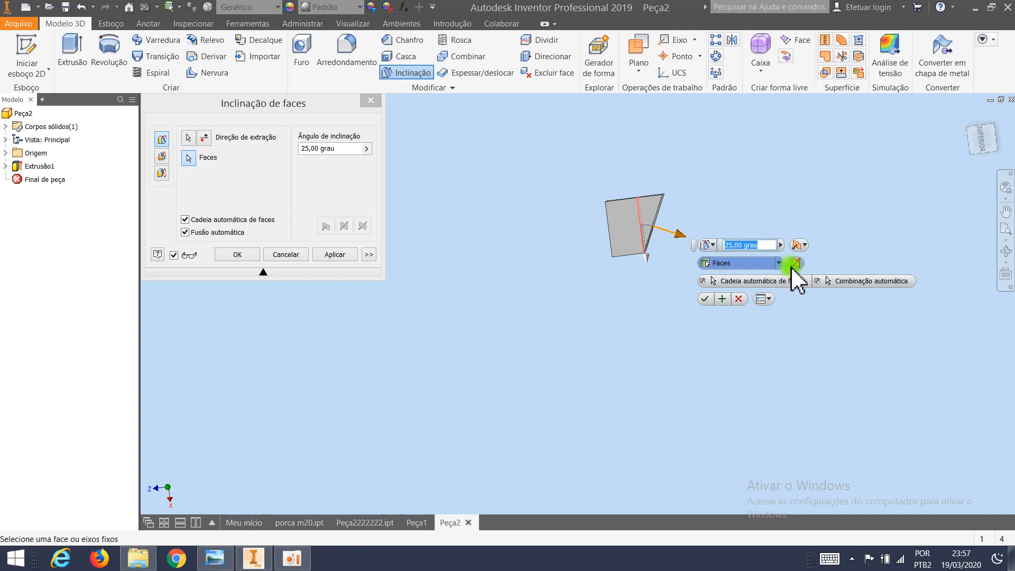
text(30)
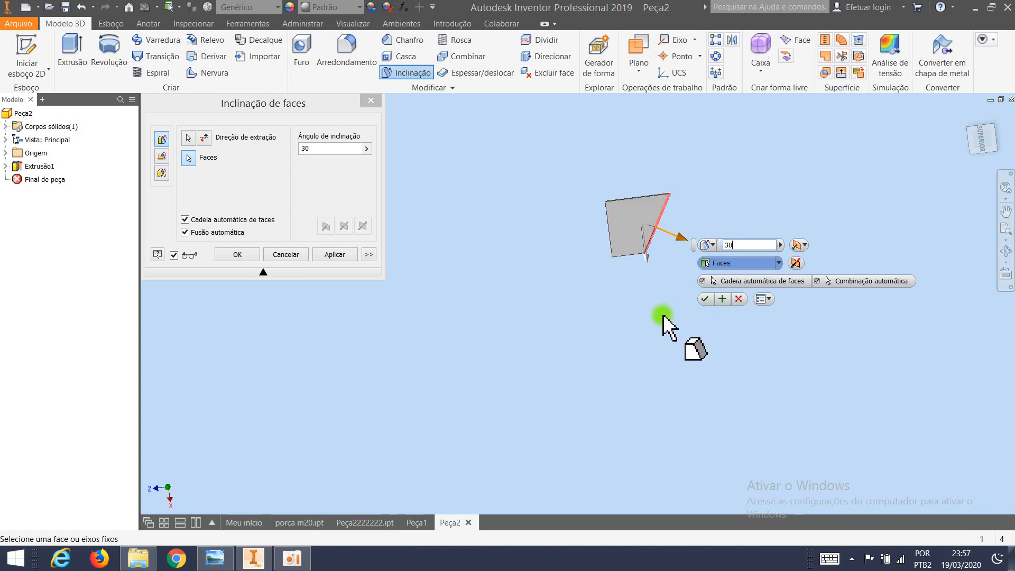
click(706, 299)
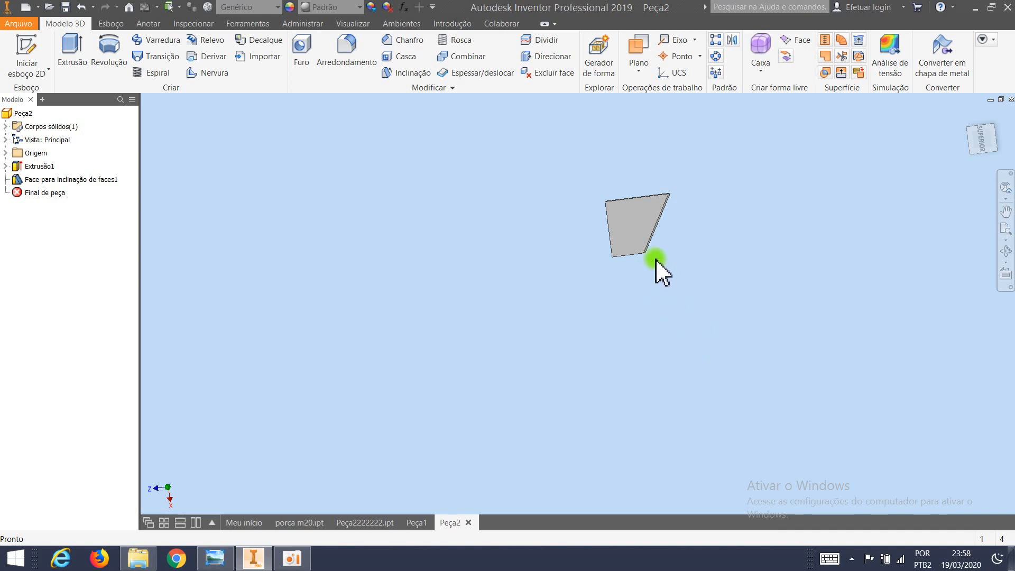
Sketch a rectangle about 2.6 by 2.4 mm on the plane of the block's small end face, straddling its edge with the sloped face.
middle_drag(674, 276, 384, 242)
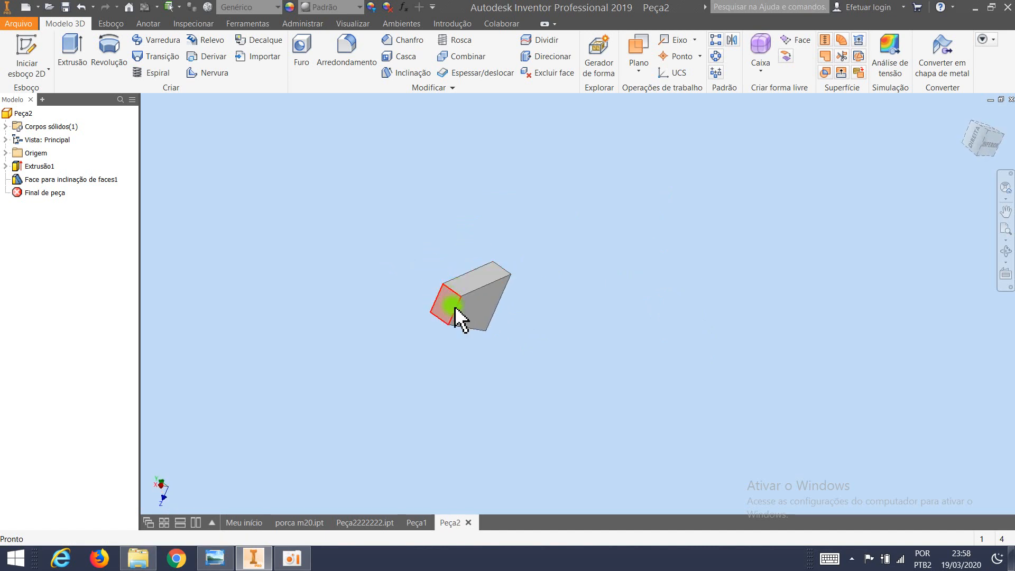
shift+middle_drag(472, 330, 394, 312)
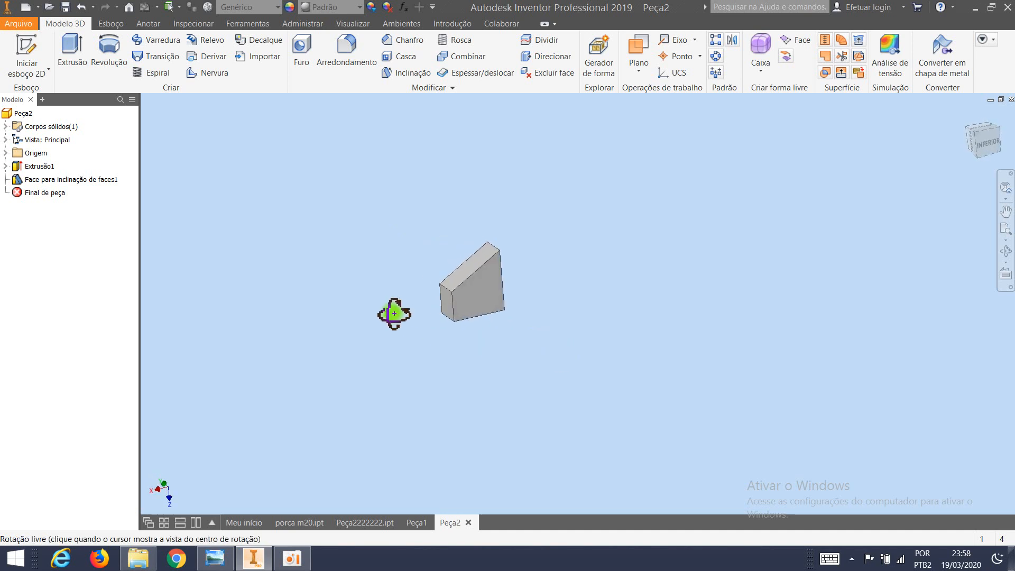
scroll(447, 286, up, 5)
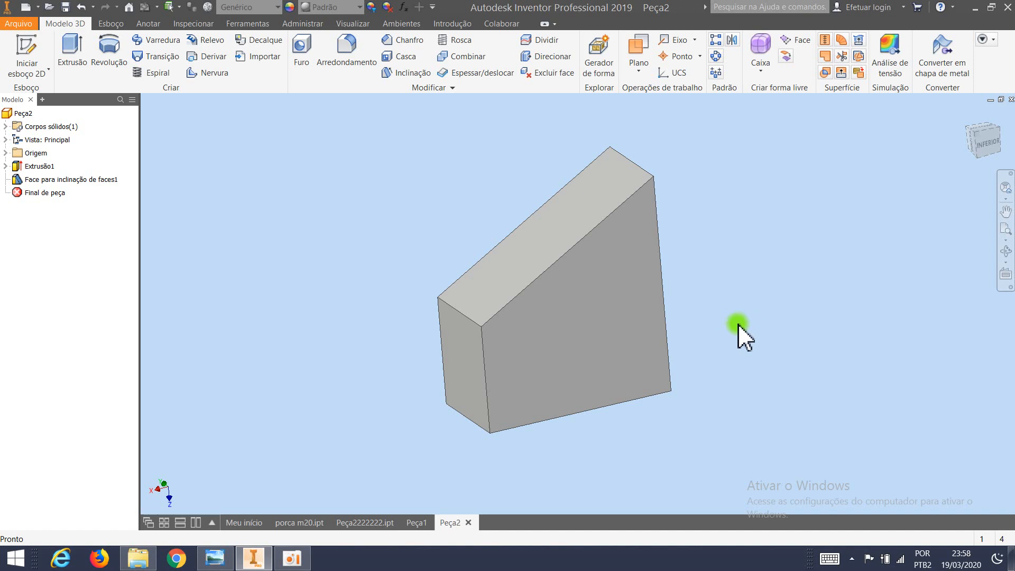
click(463, 353)
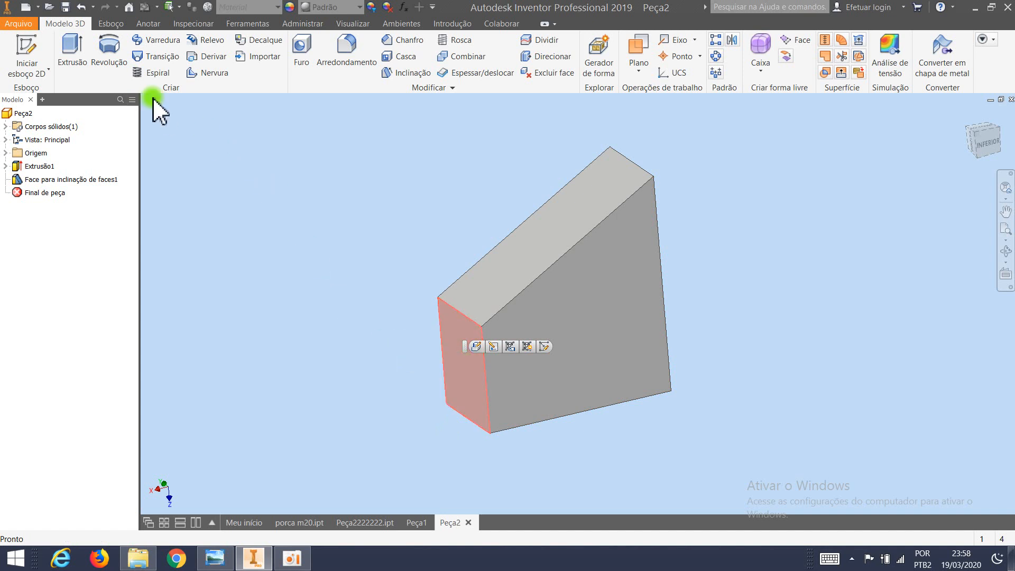
click(112, 23)
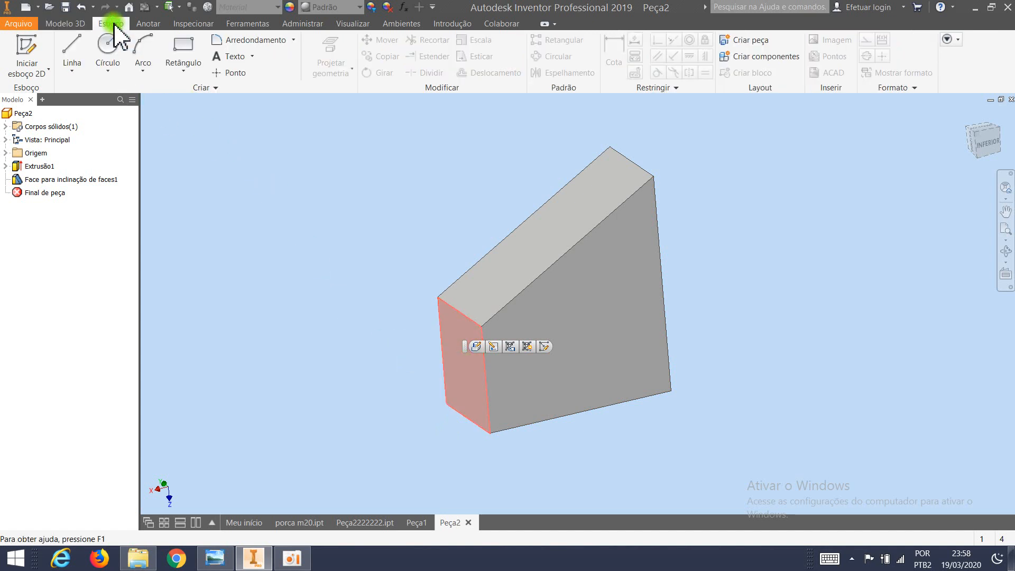
click(180, 46)
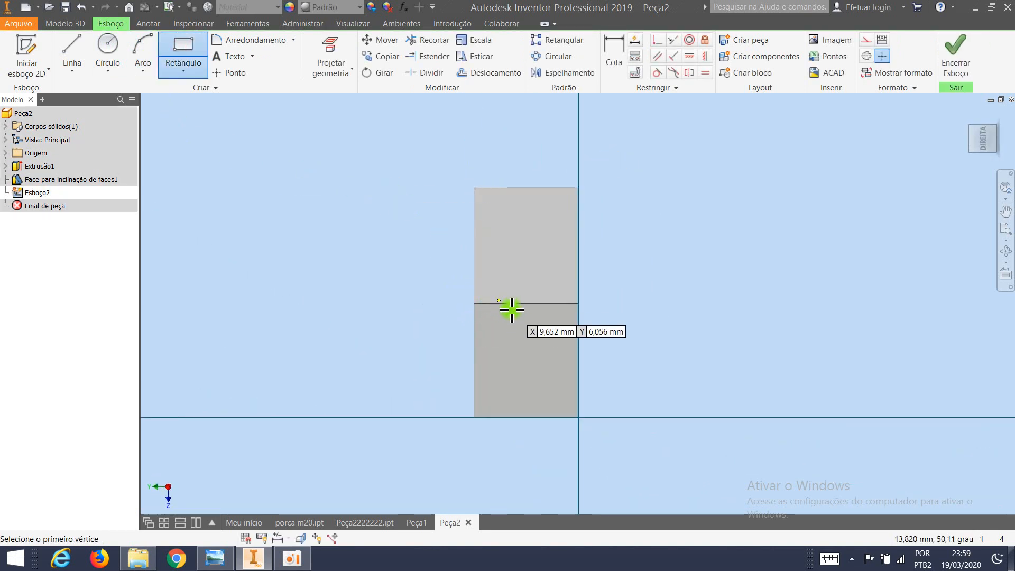
click(513, 289)
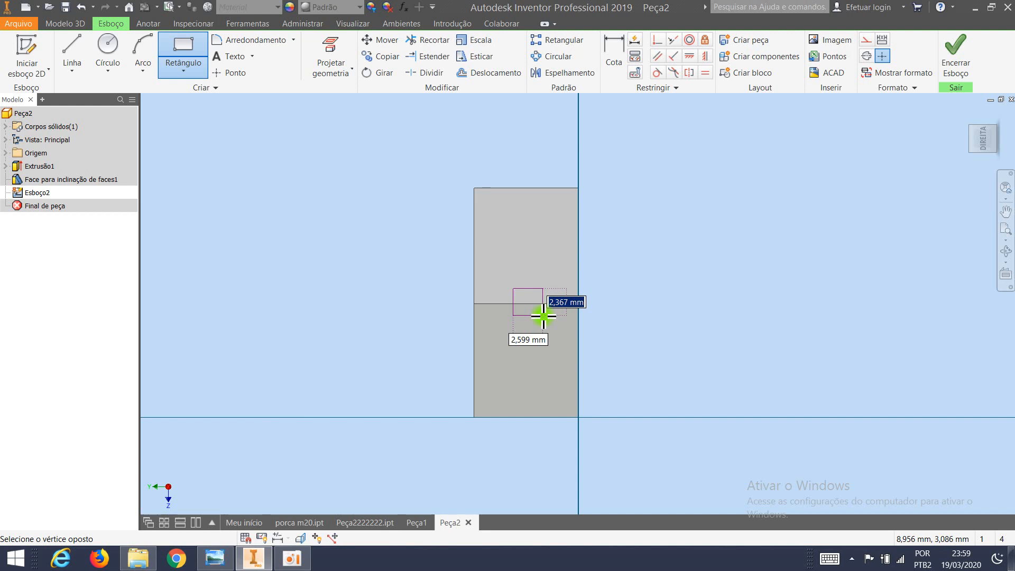
click(542, 316)
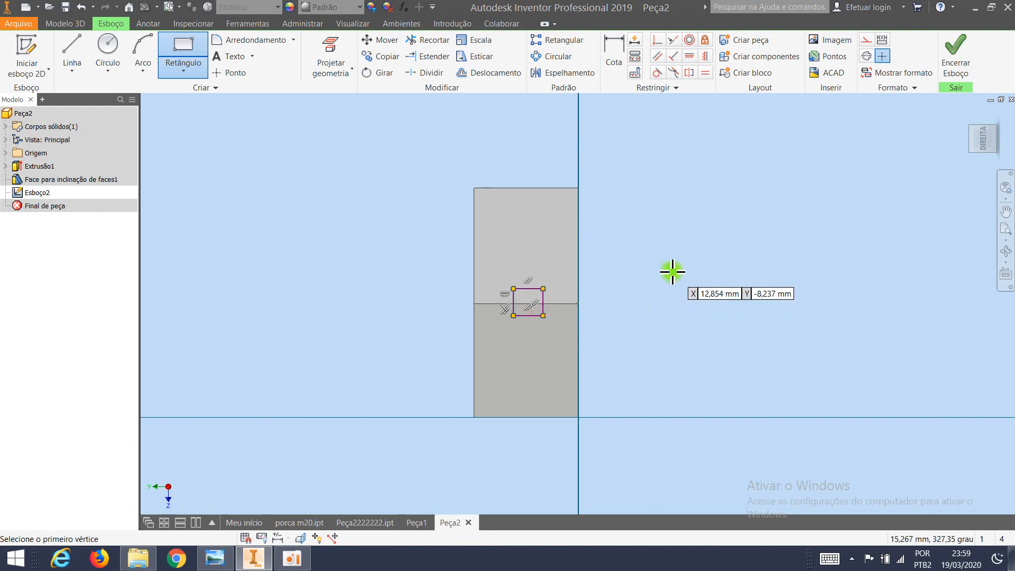
click(954, 66)
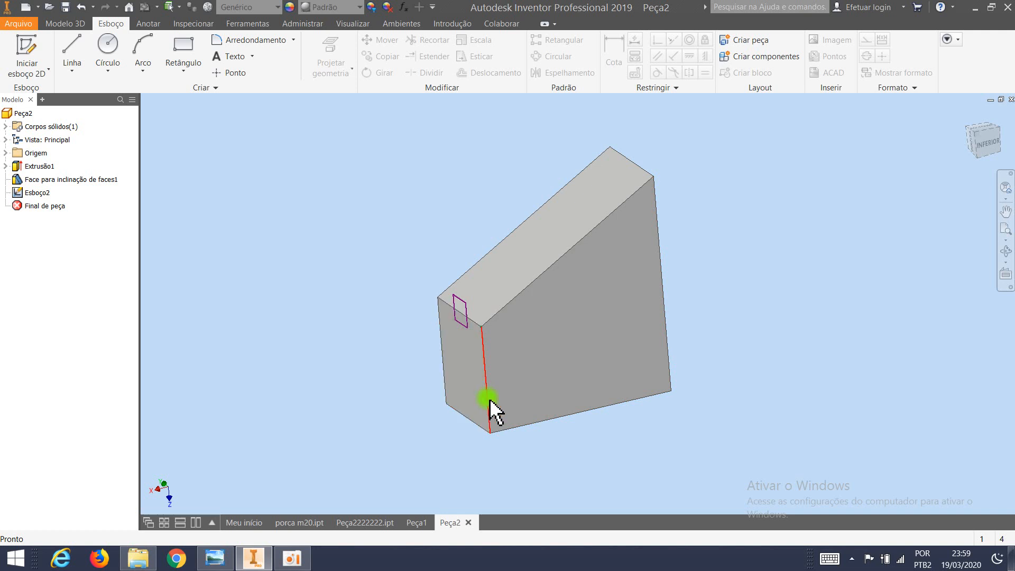
Extrude the small rectangle 10 mm into the block as a cut, notching the edge of the sloped face.
mouse_move(491, 406)
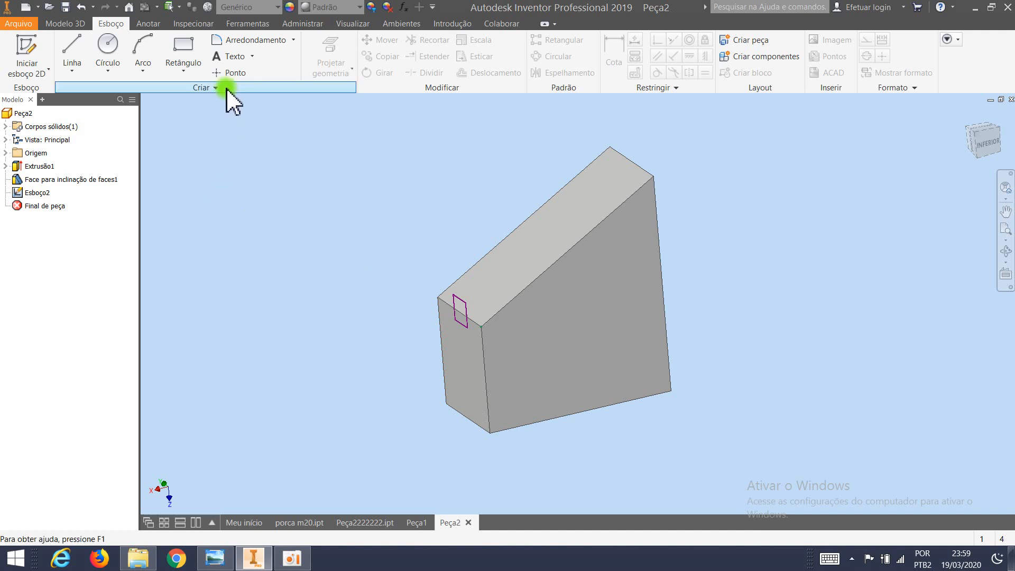
click(67, 24)
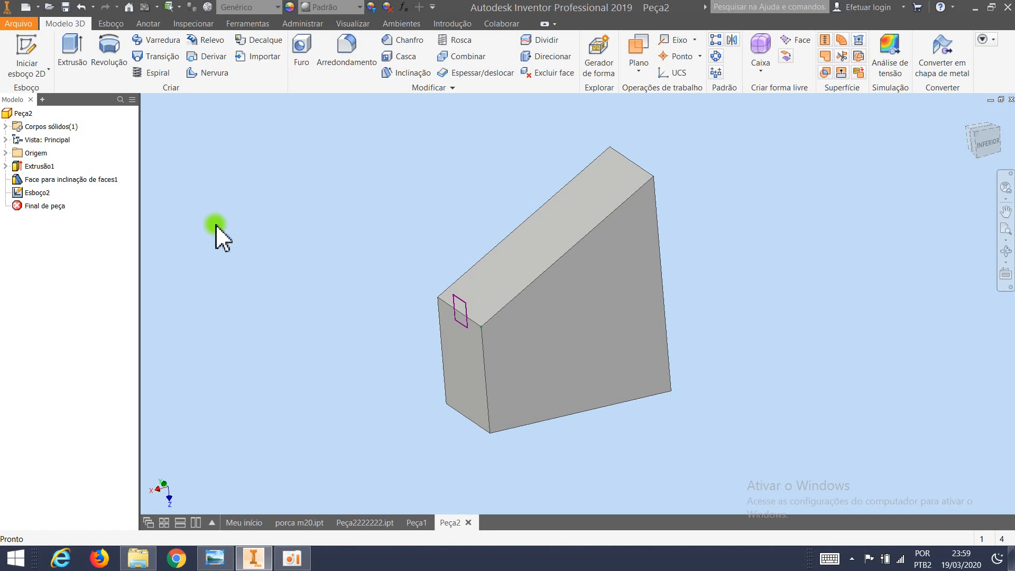
click(71, 61)
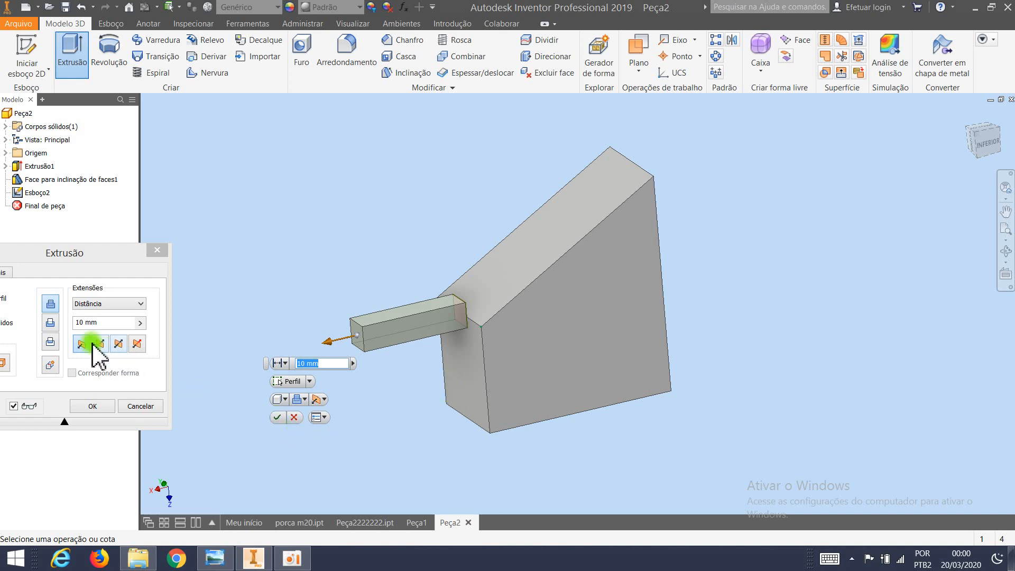
click(51, 323)
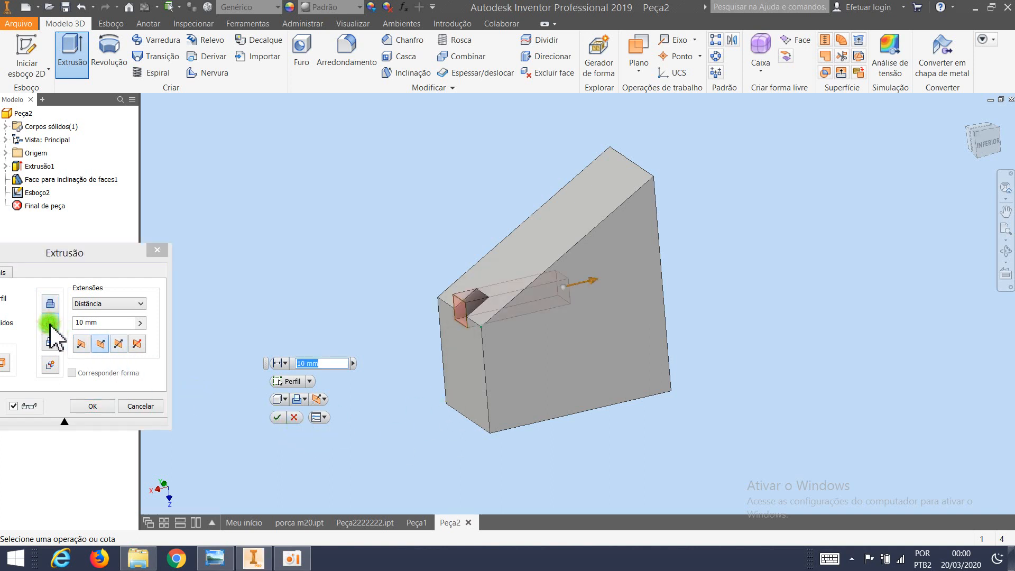
click(279, 417)
shift+middle_drag(517, 469, 541, 468)
scroll(527, 398, down, 3)
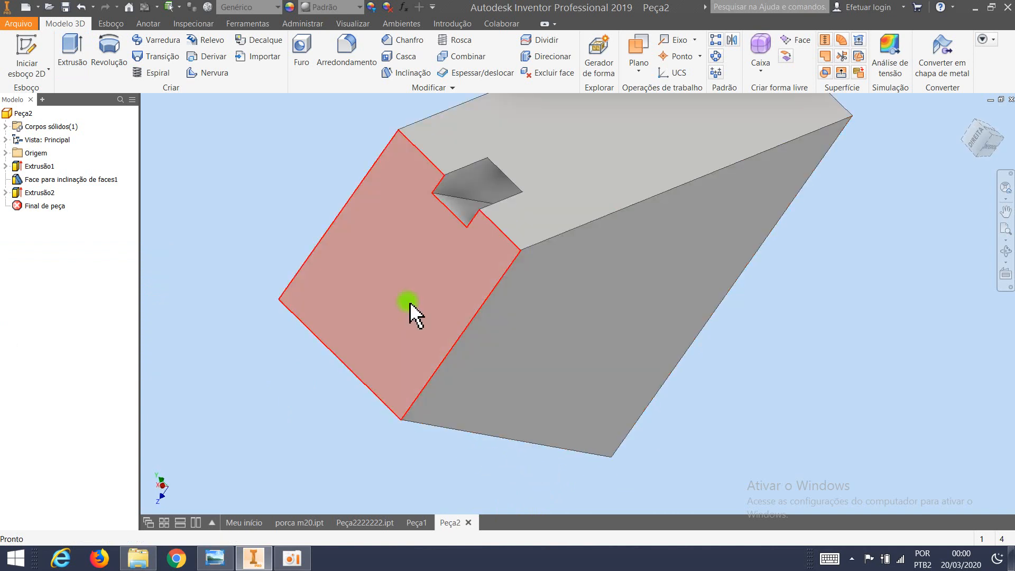
scroll(410, 303, up, 4)
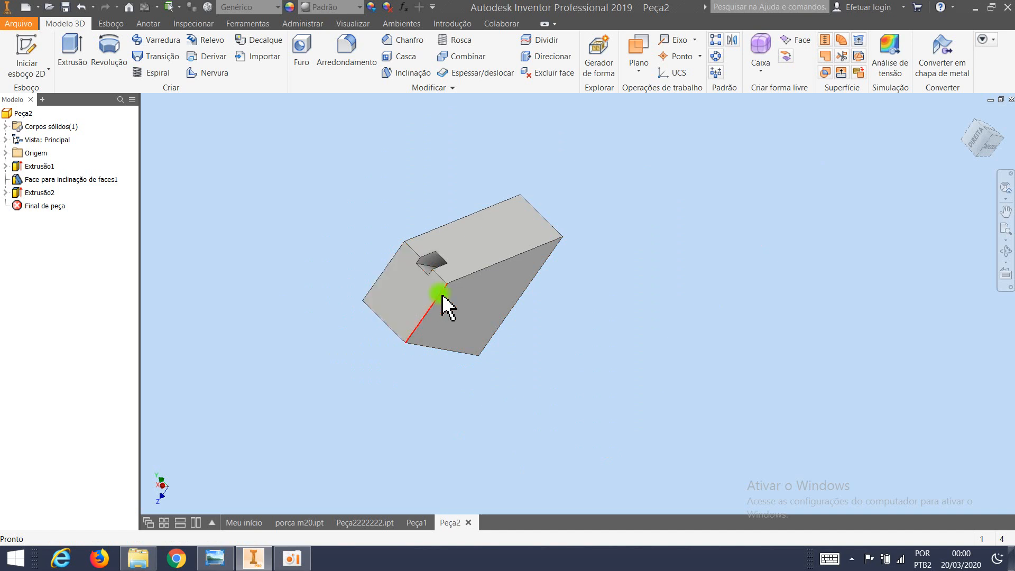
shift+middle_drag(614, 378, 542, 323)
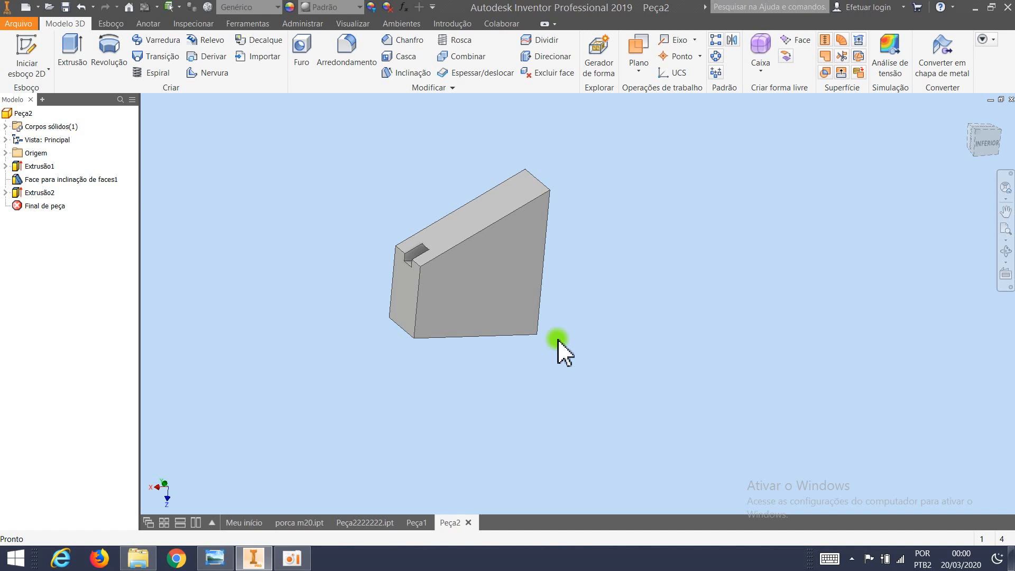
shift+middle_drag(559, 344, 629, 274)
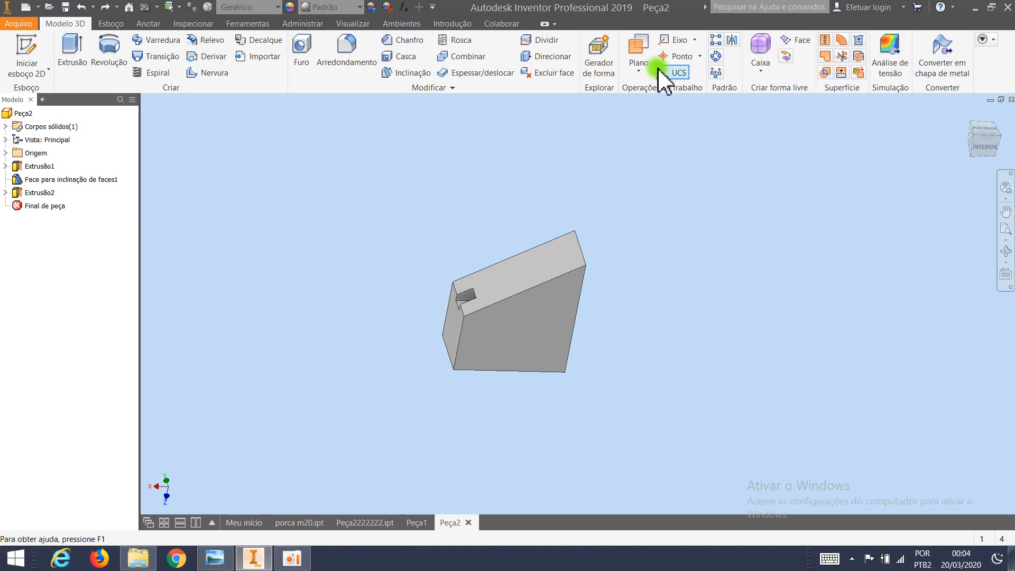
click(642, 71)
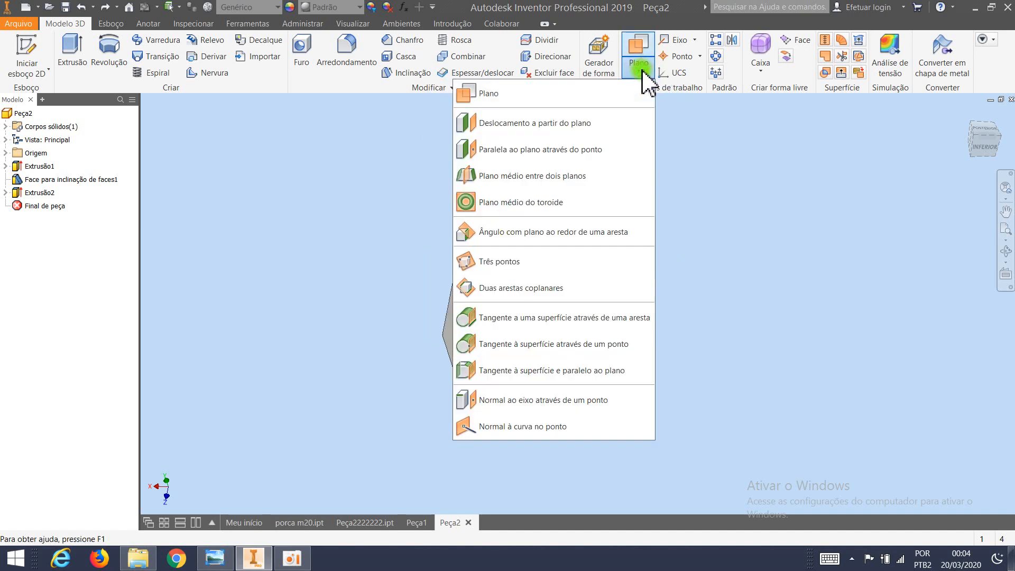
click(548, 233)
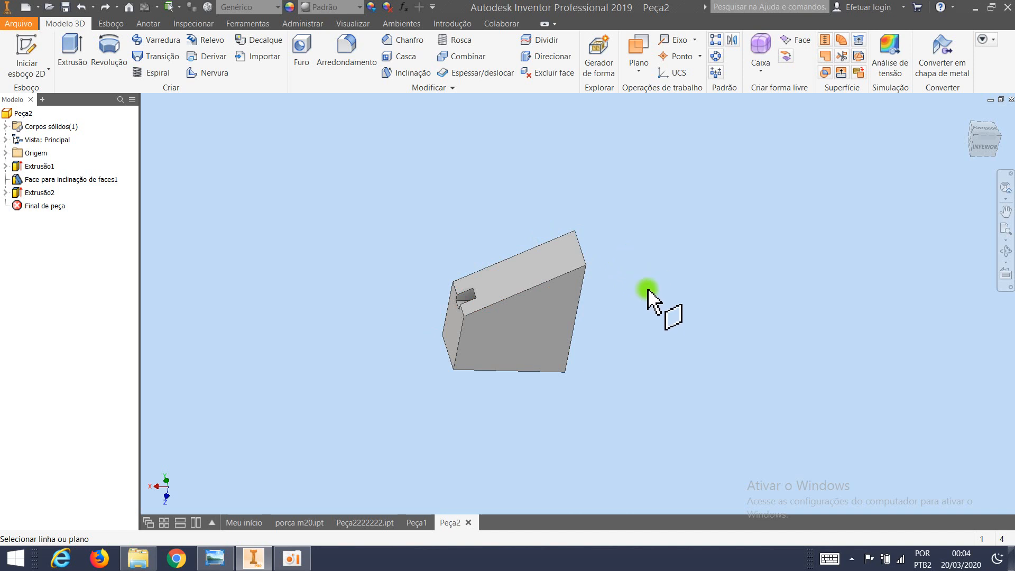
click(579, 247)
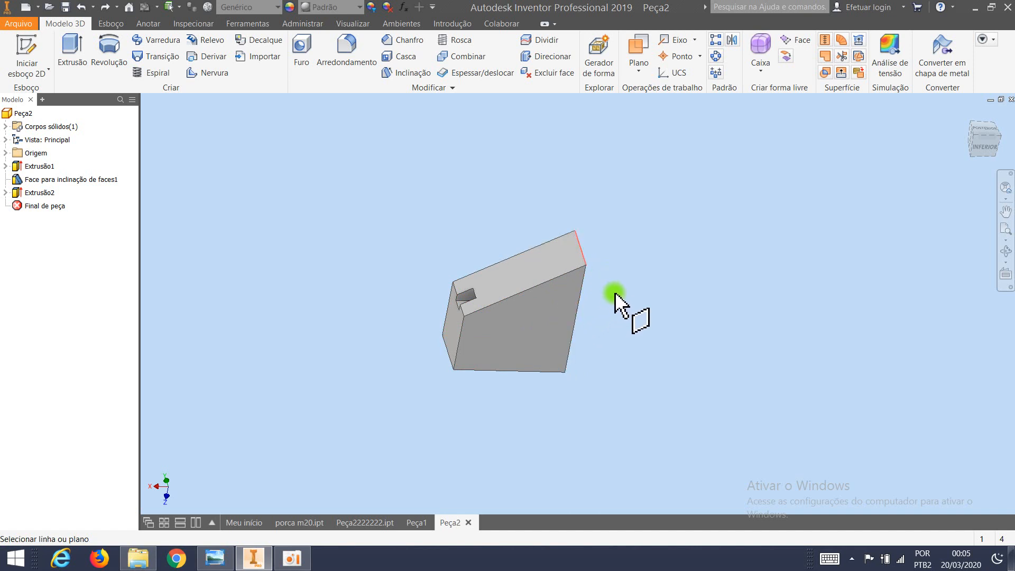
middle_drag(579, 290, 481, 293)
scroll(544, 285, up, 1)
shift+middle_drag(403, 295, 364, 279)
scroll(335, 299, down, 3)
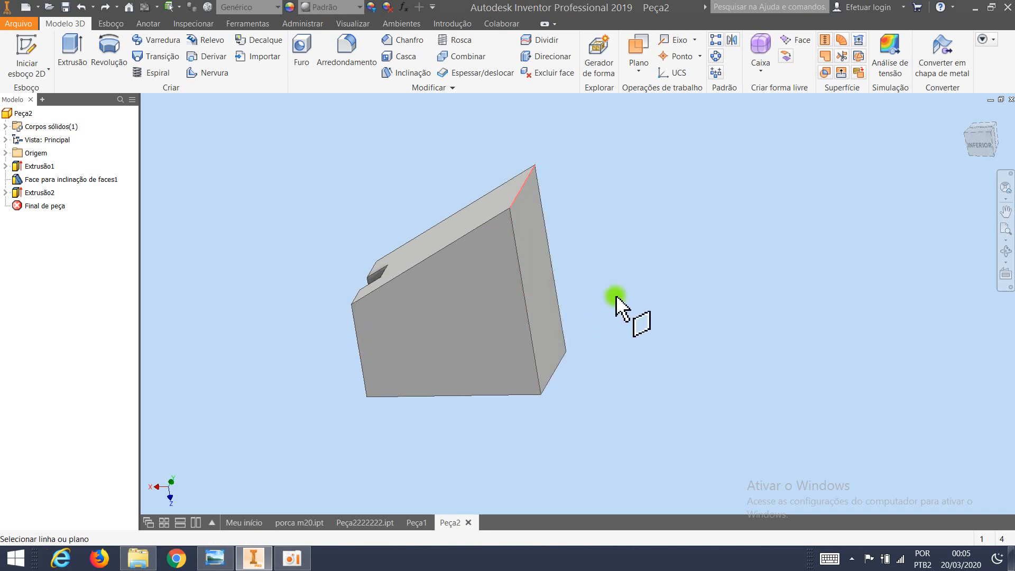
click(535, 236)
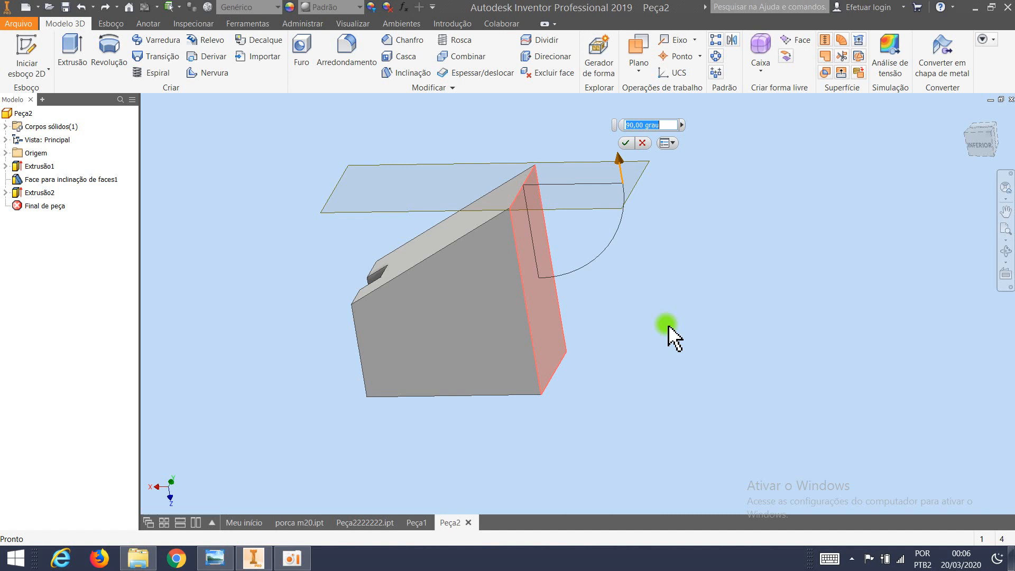
key(Escape)
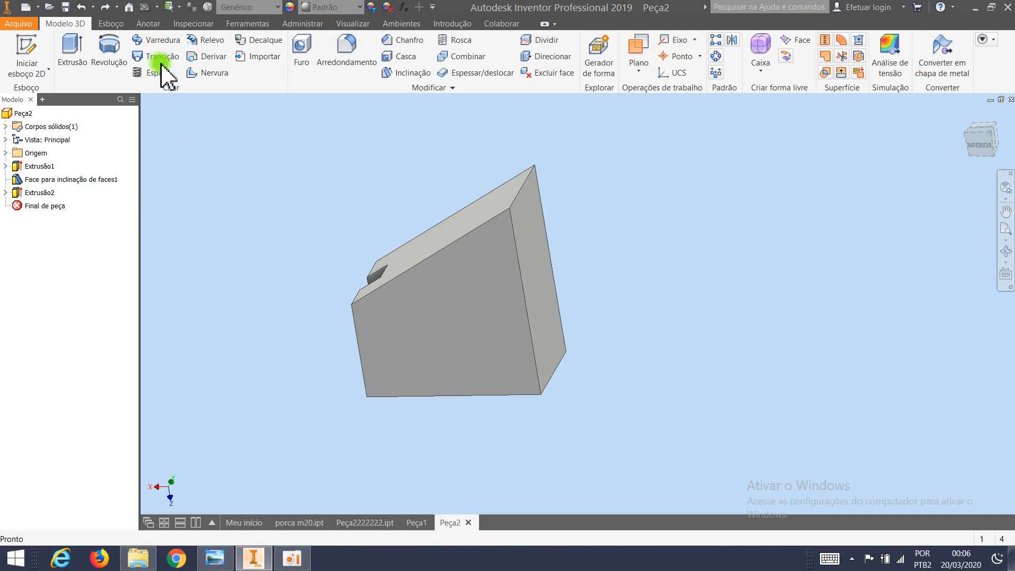
Accept ASME mm as annotation standard and add an angle dimension between the side face's sloped edge and its adjoining larger-end edge.
click(148, 24)
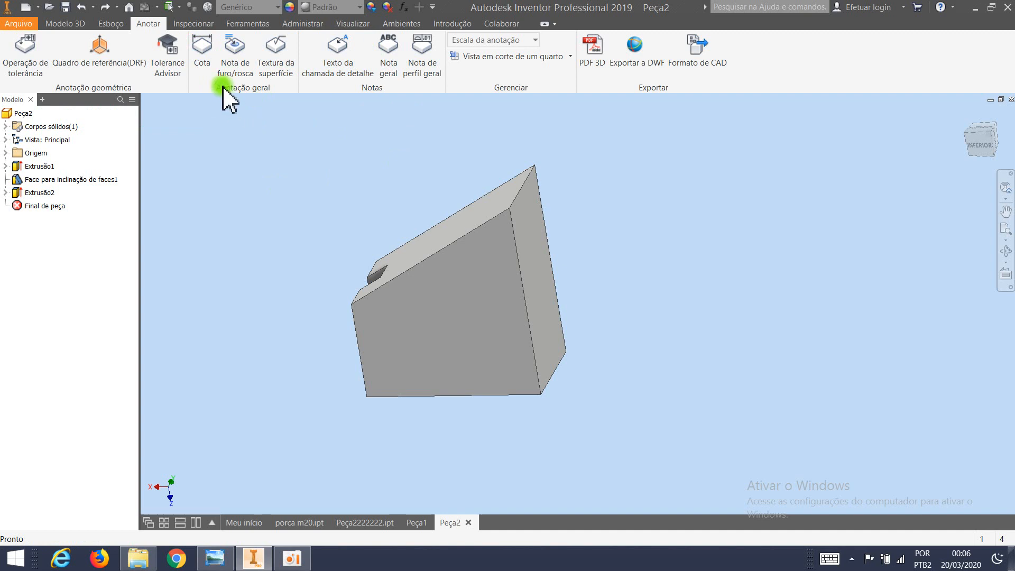
click(202, 52)
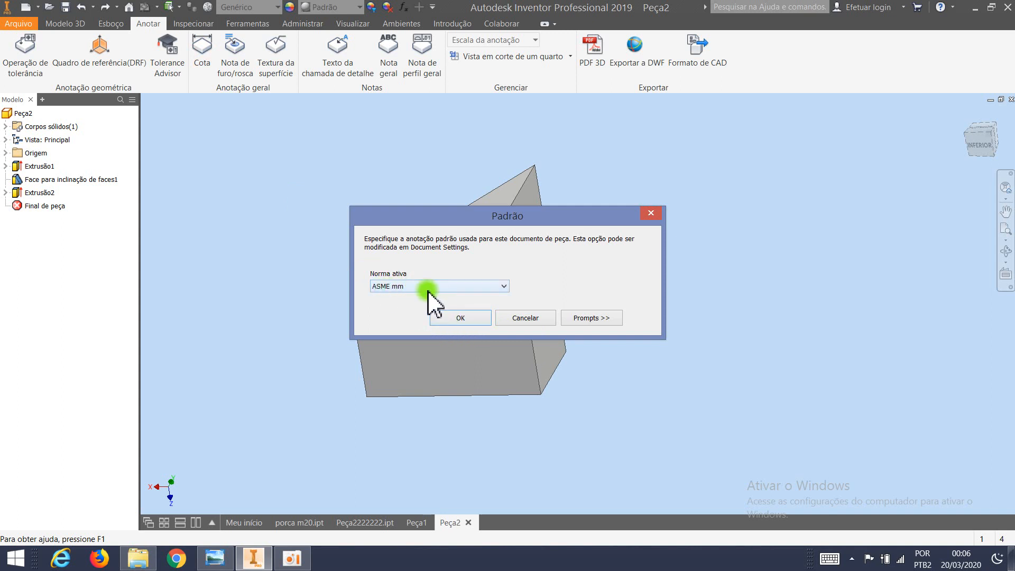
click(468, 315)
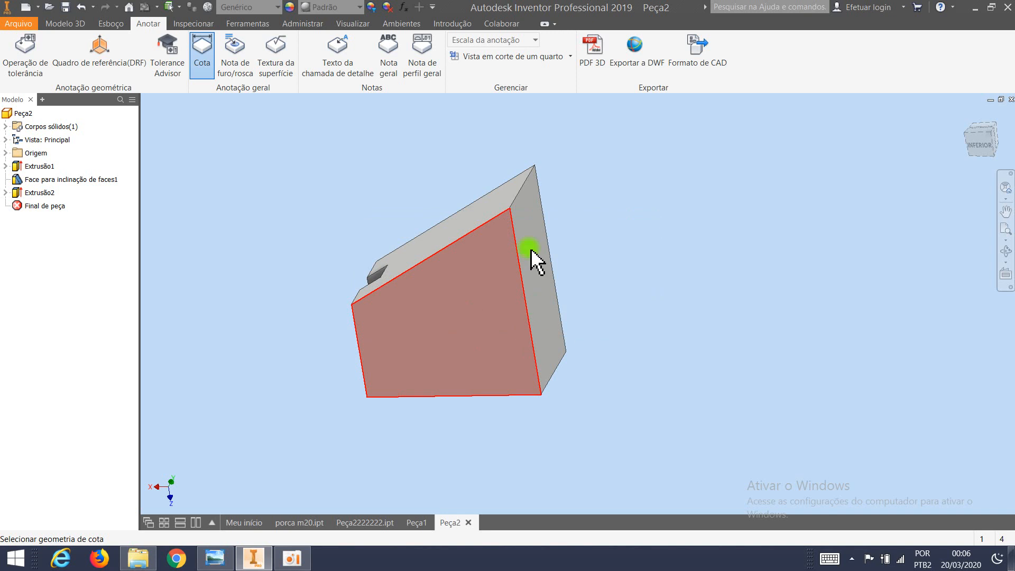
click(472, 236)
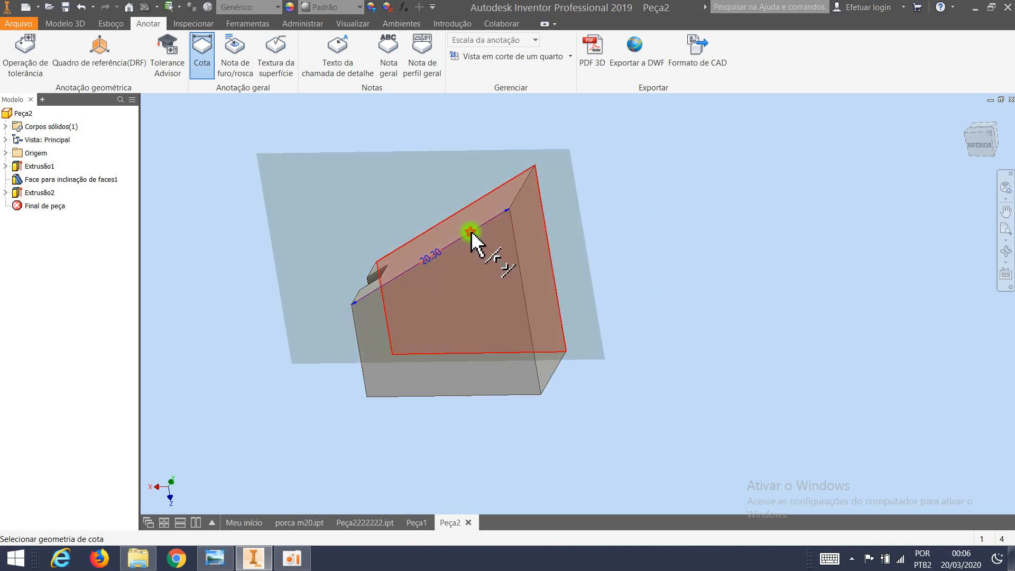
click(519, 265)
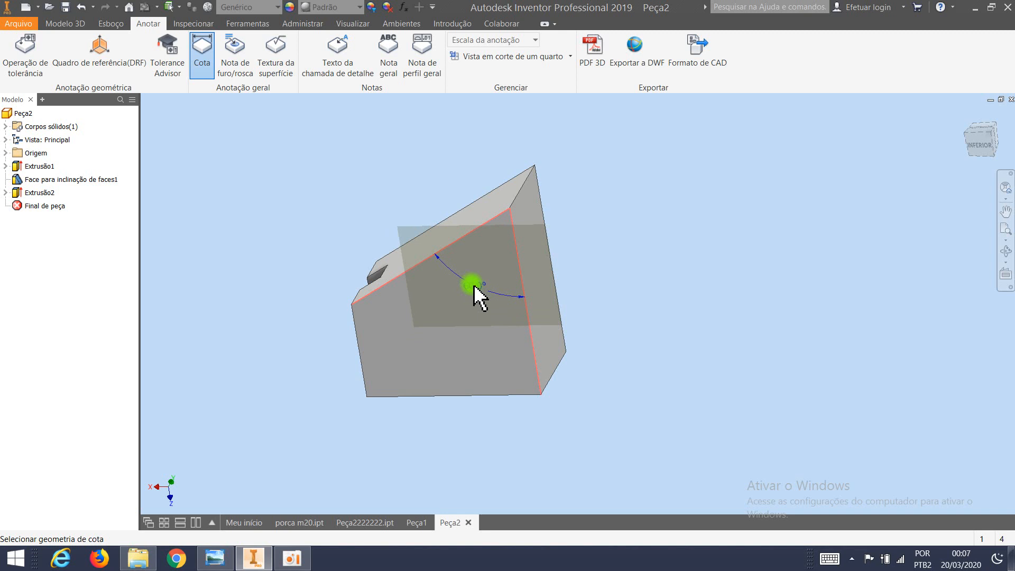
click(473, 284)
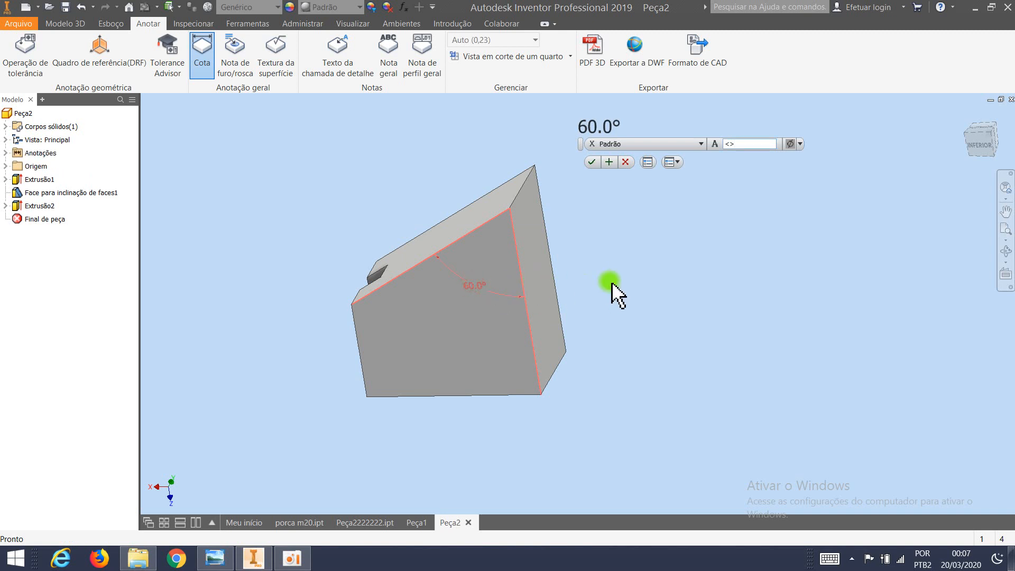
click(593, 161)
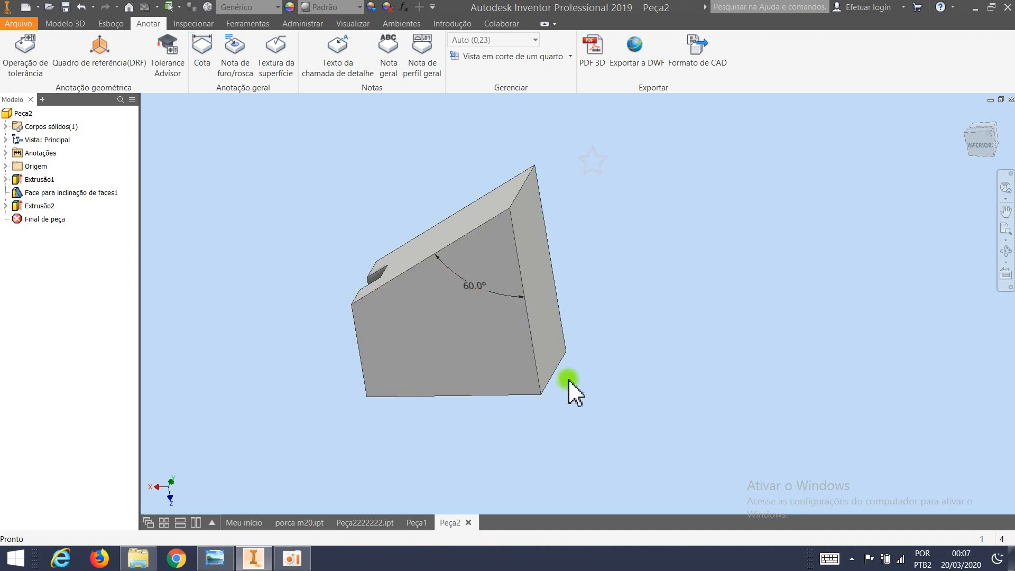
Start a work plane at an angle around the sharp edge where the sloped face meets the larger end face, referencing that end face.
shift+middle_drag(452, 327, 472, 319)
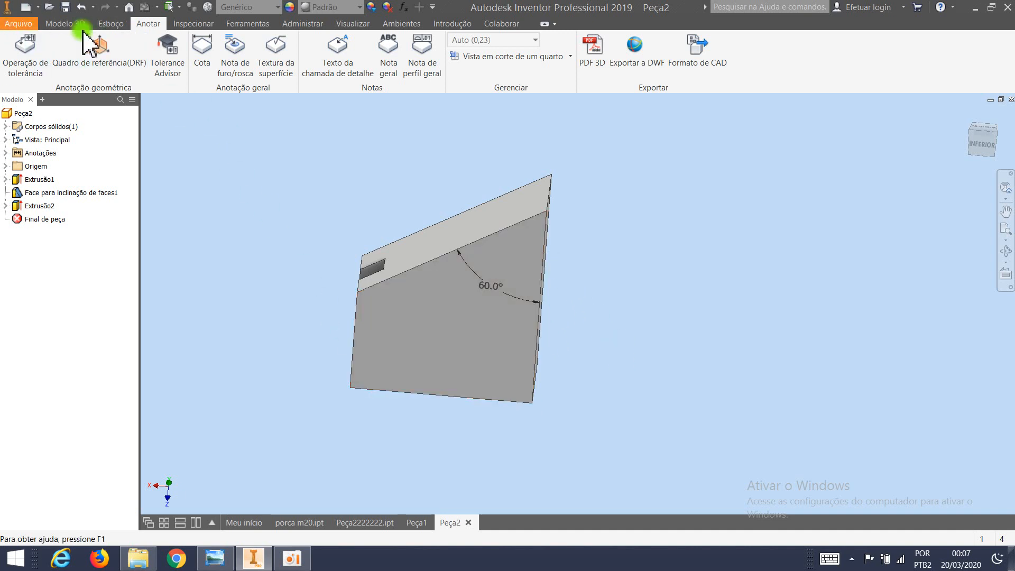
click(63, 23)
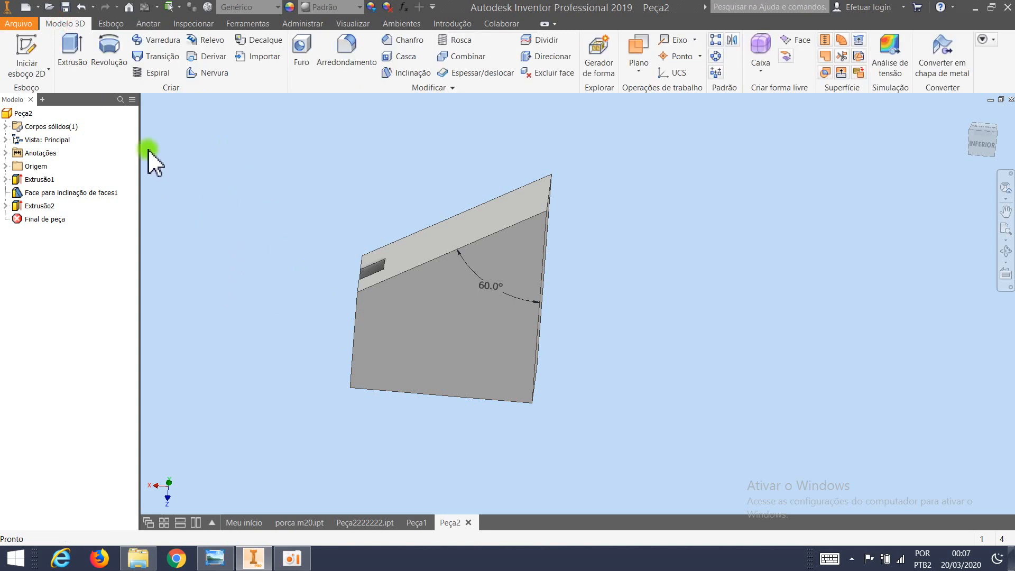
click(641, 71)
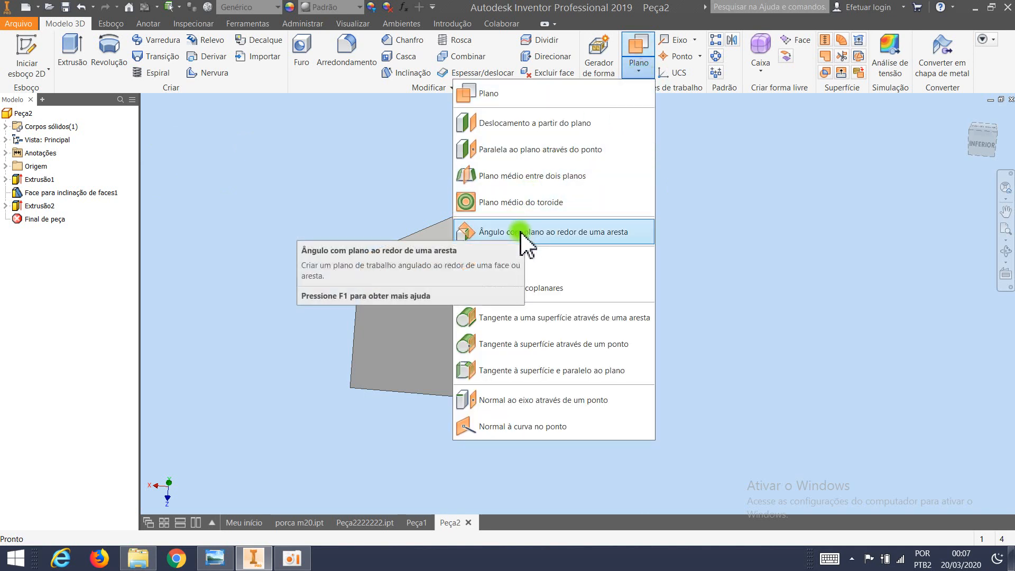
click(586, 236)
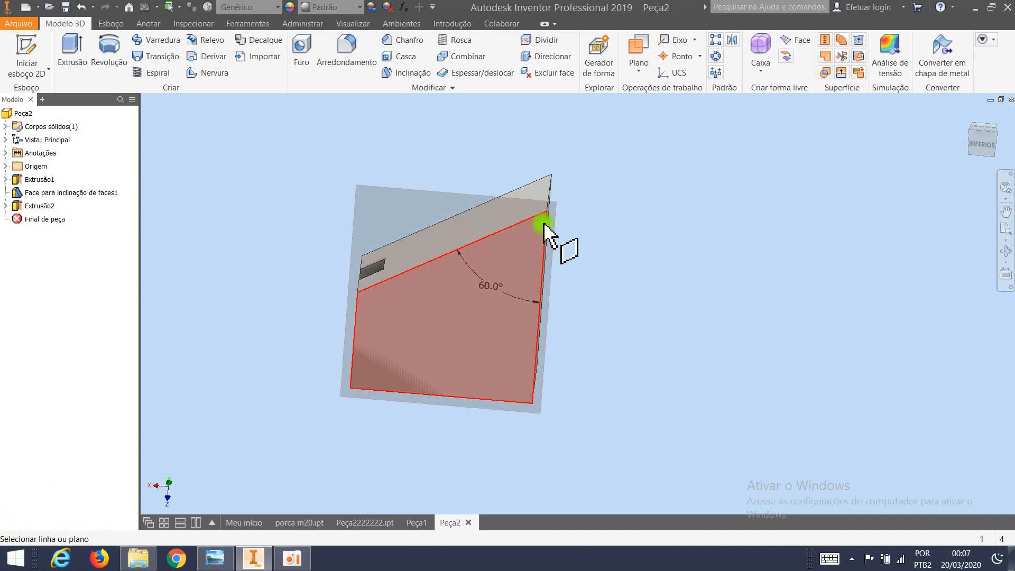
mouse_move(564, 238)
shift+middle_down()
mouse_move(613, 252)
mouse_move(570, 235)
shift+middle_up()
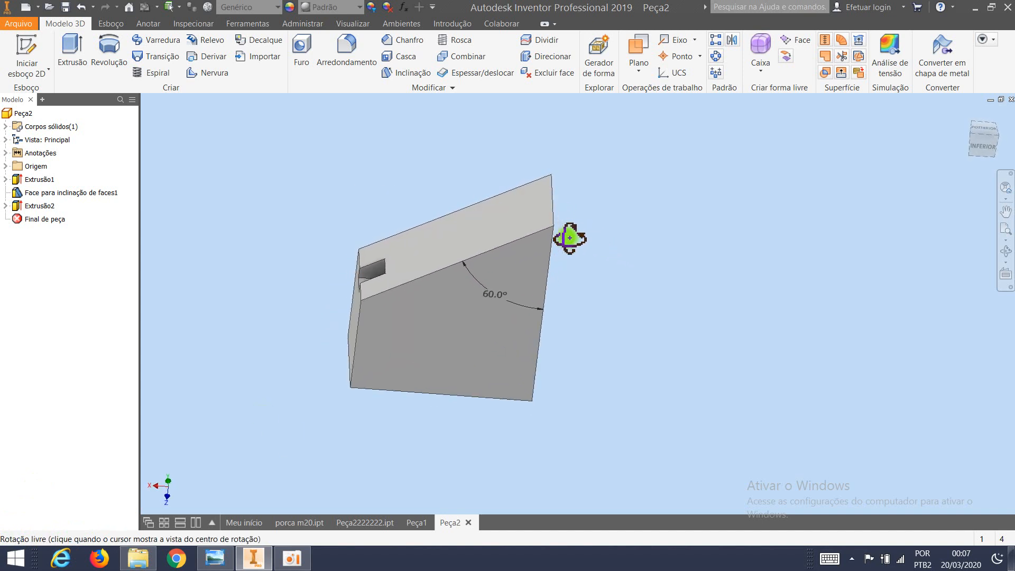
click(552, 200)
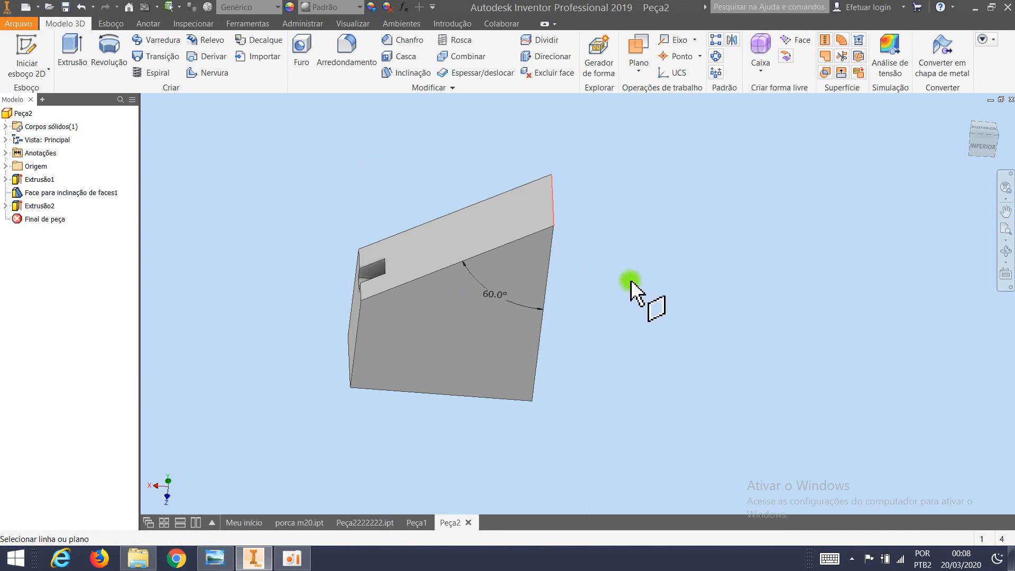
shift+middle_drag(641, 296, 564, 276)
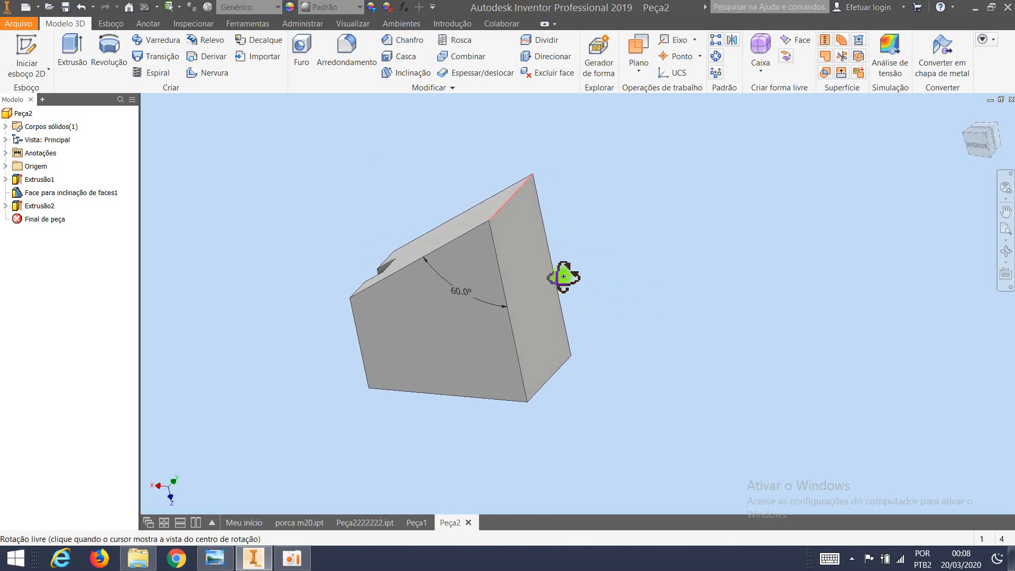
click(525, 262)
Set the work plane's angle to 30 degrees and create the plane.
shift+middle_drag(636, 287, 678, 268)
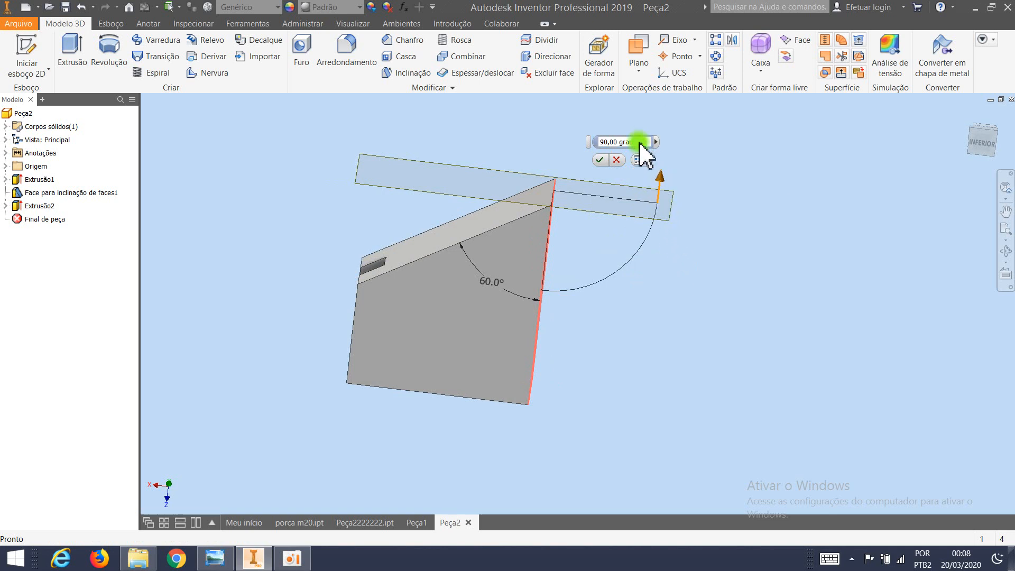
drag(639, 141, 600, 142)
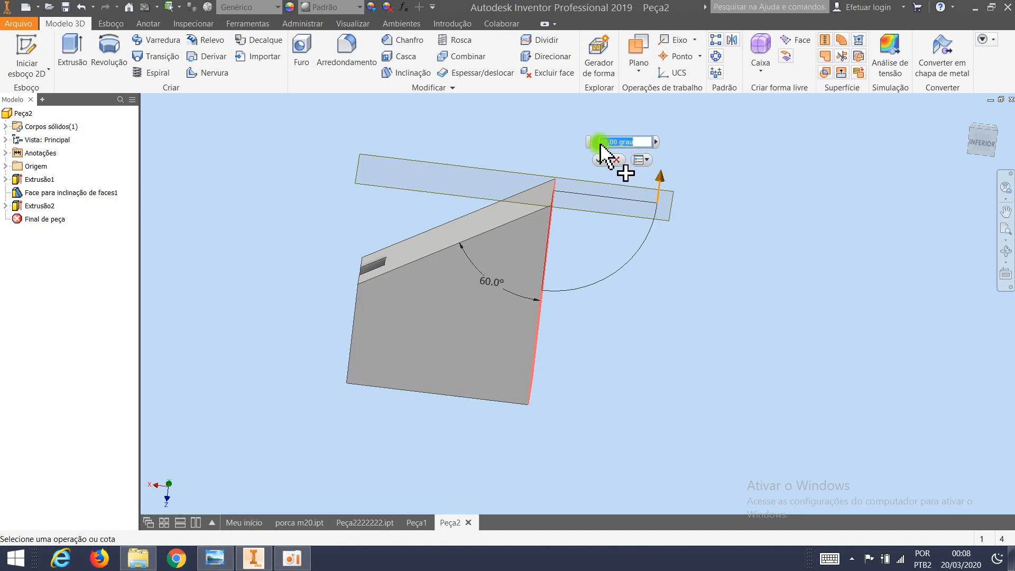
text(30)
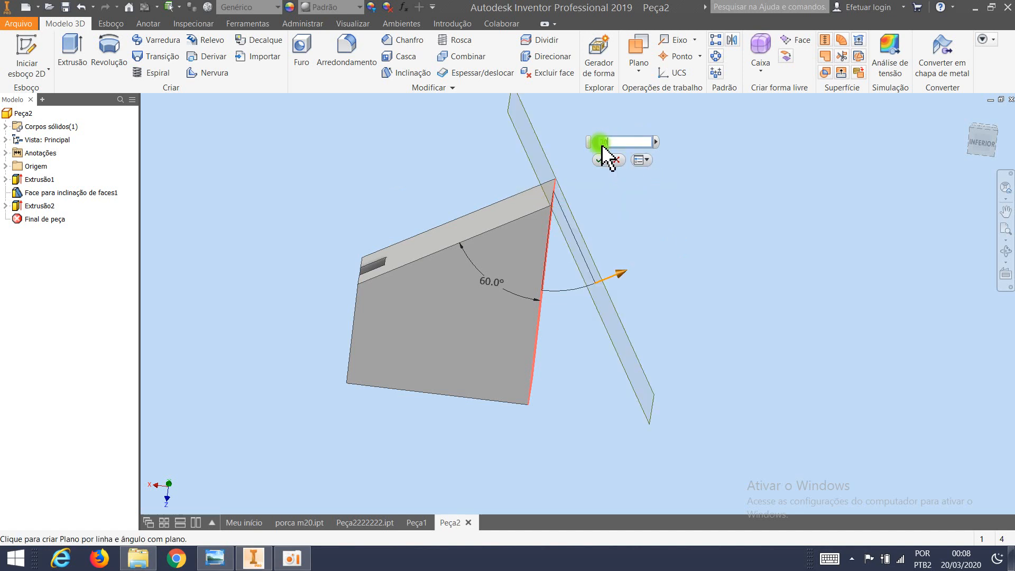
middle_drag(584, 227, 621, 230)
shift+middle_drag(633, 273, 655, 268)
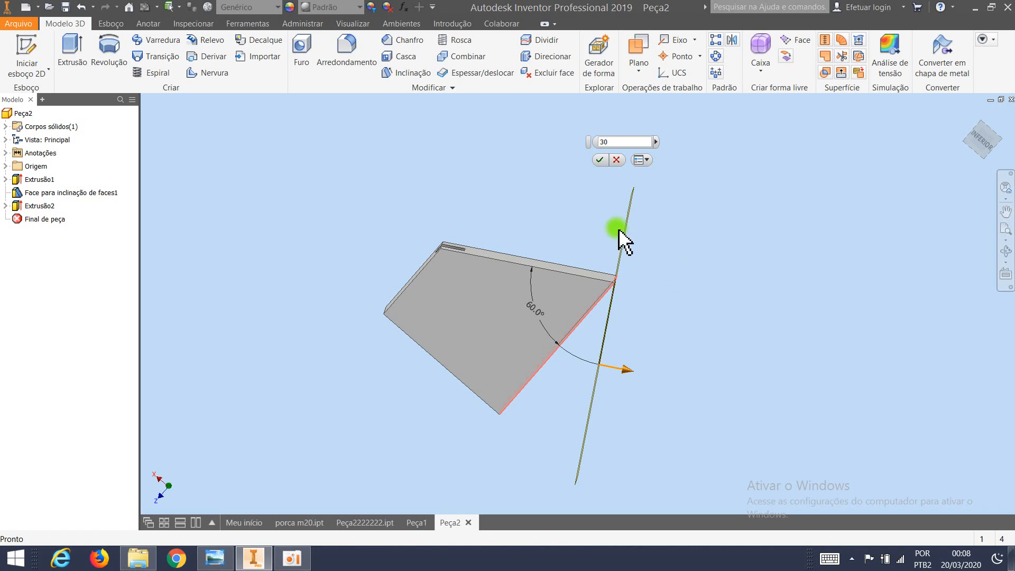
click(598, 159)
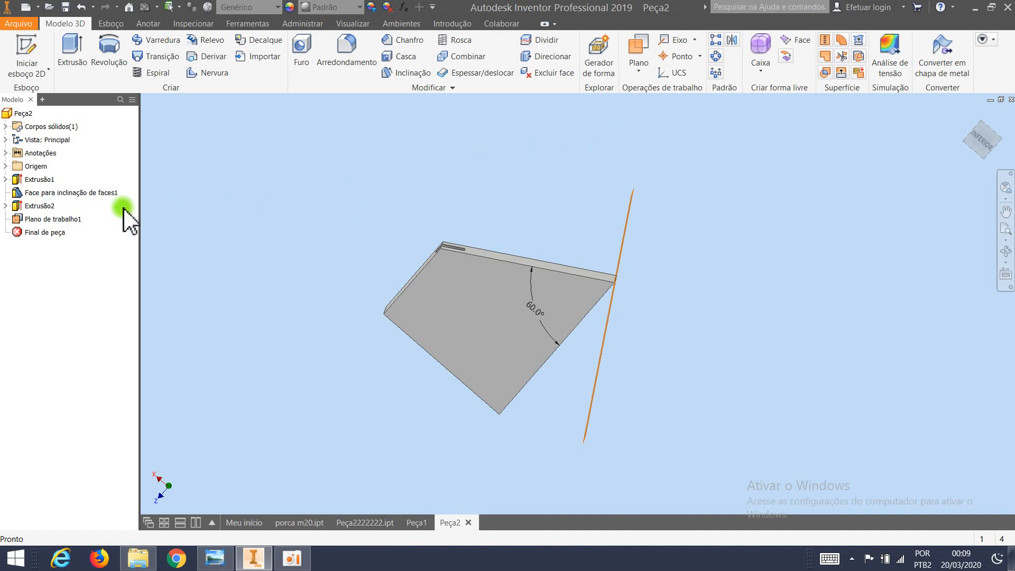
Sketch a rectangle about 3.5 by 2.5 mm on the angled work plane, straddling the part's sharp edge, and finish the sketch.
click(64, 217)
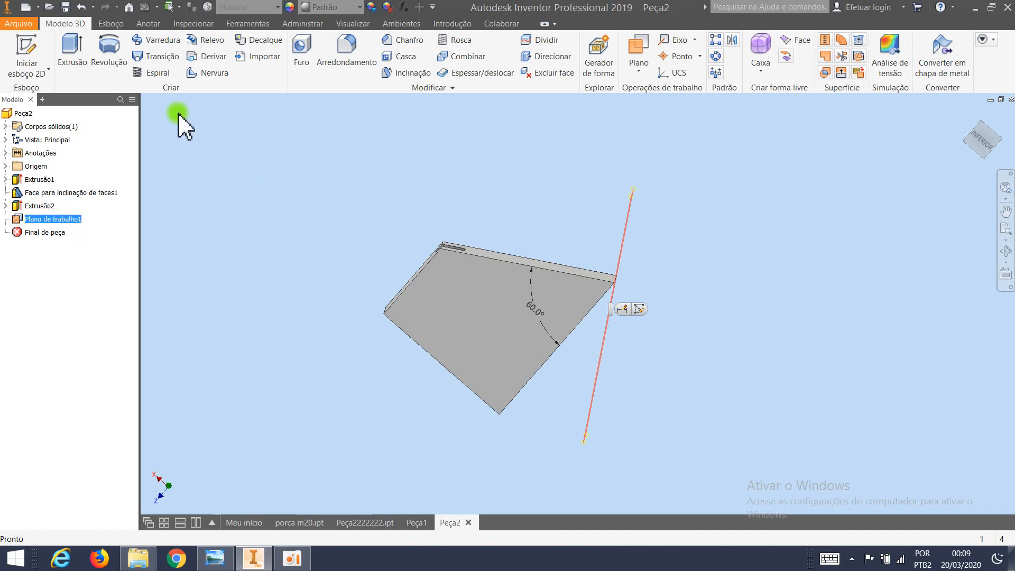
click(112, 24)
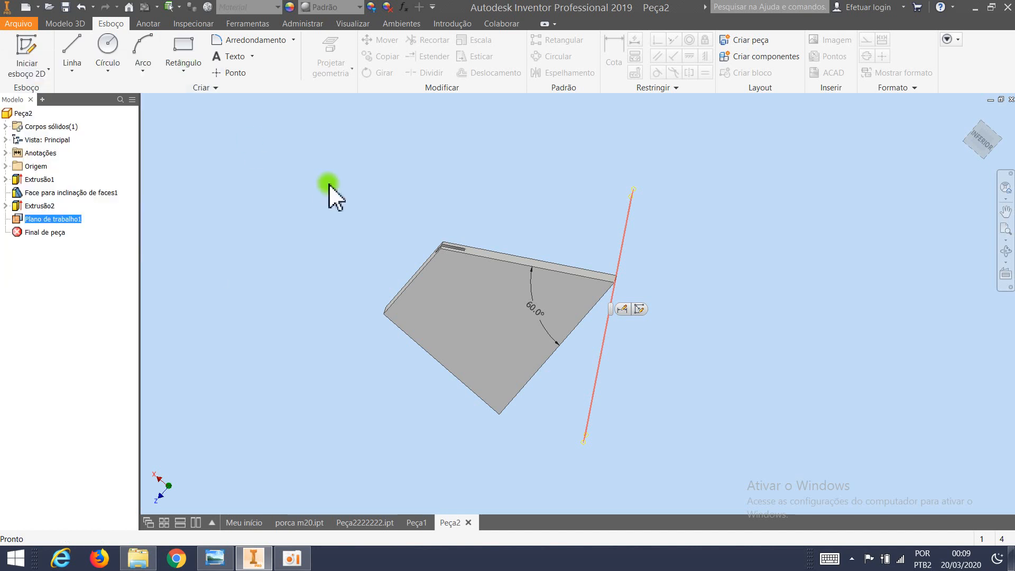
click(184, 53)
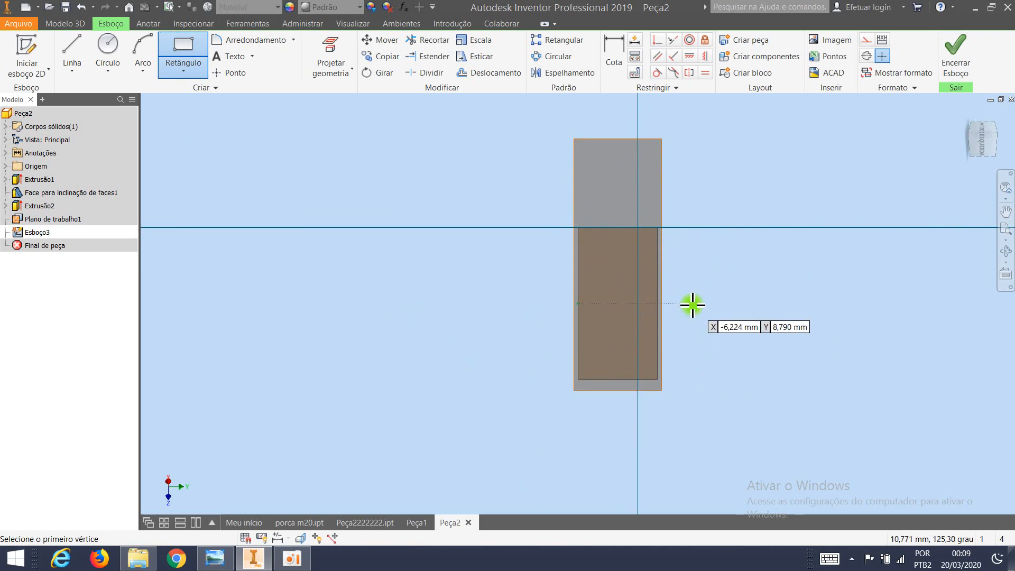
click(605, 216)
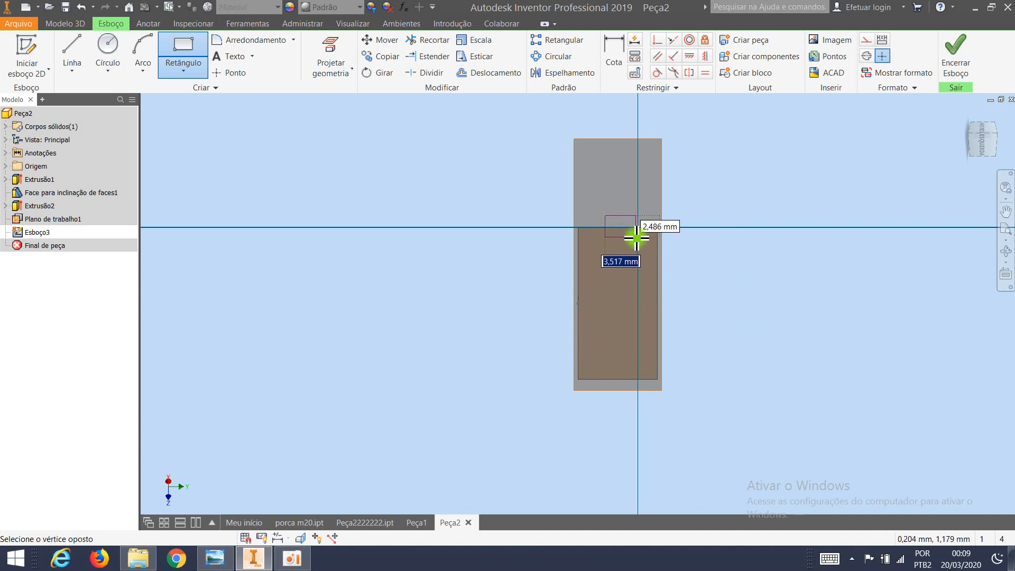
click(636, 237)
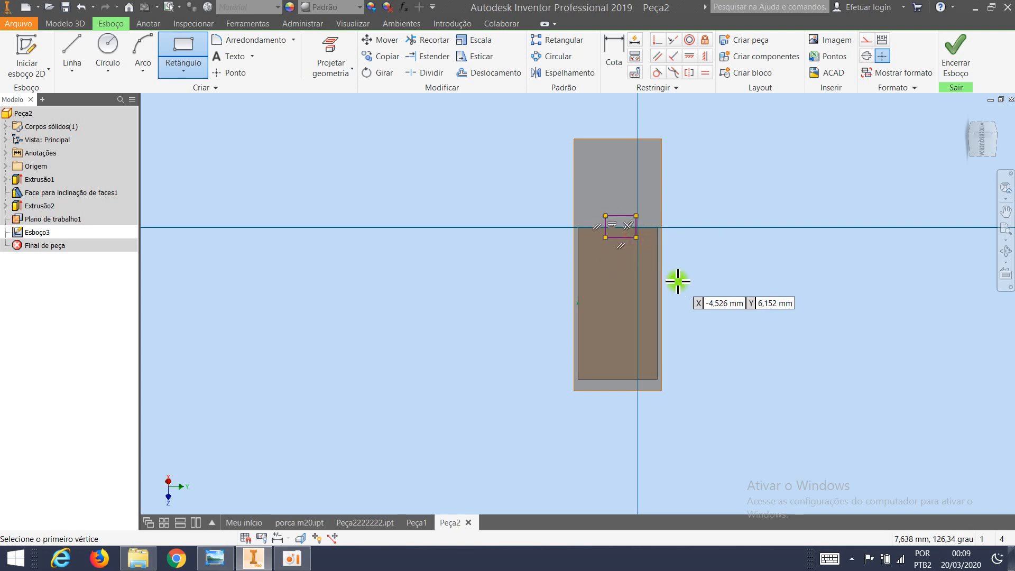
click(955, 68)
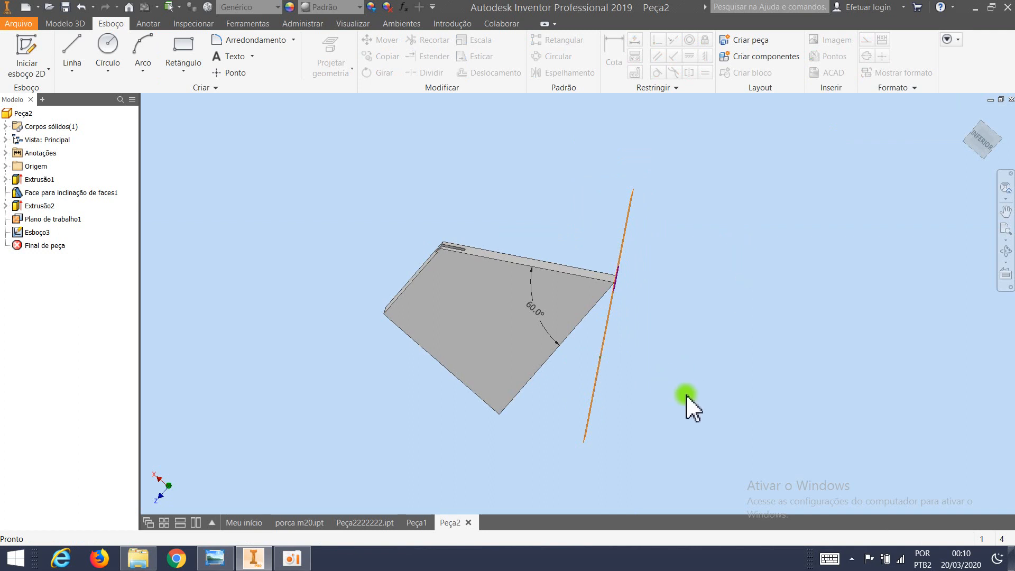
mouse_move(675, 389)
shift+middle_down()
mouse_move(576, 374)
mouse_move(672, 389)
shift+middle_up()
mouse_move(673, 388)
mouse_down()
mouse_move(643, 403)
mouse_move(680, 404)
mouse_move(655, 406)
mouse_move(680, 390)
mouse_move(631, 395)
mouse_move(669, 392)
mouse_up()
key(Escape)
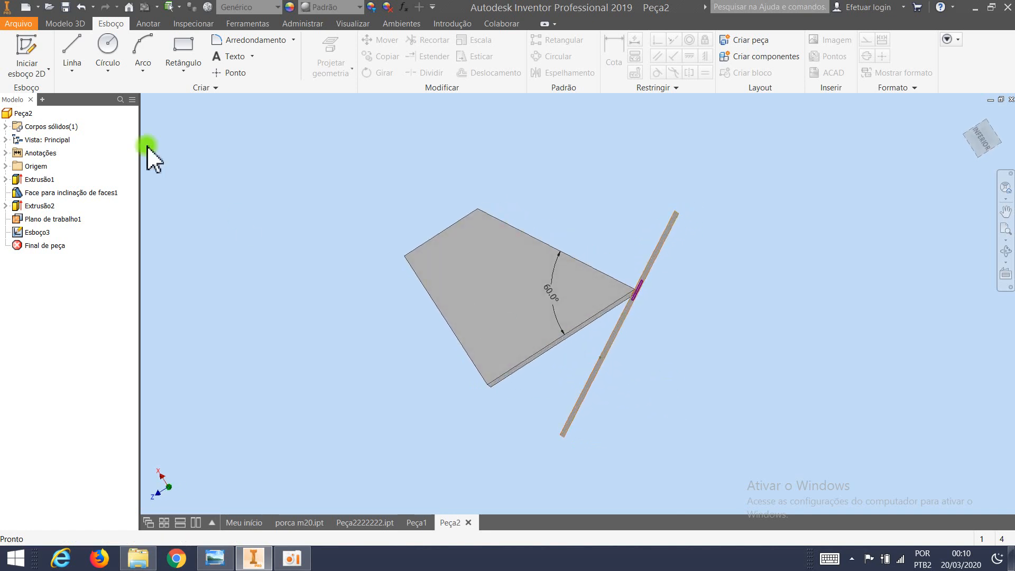
Extrude the rectangle from the angled work plane as a cut into the block, with its extent set to All (Tudo).
click(63, 24)
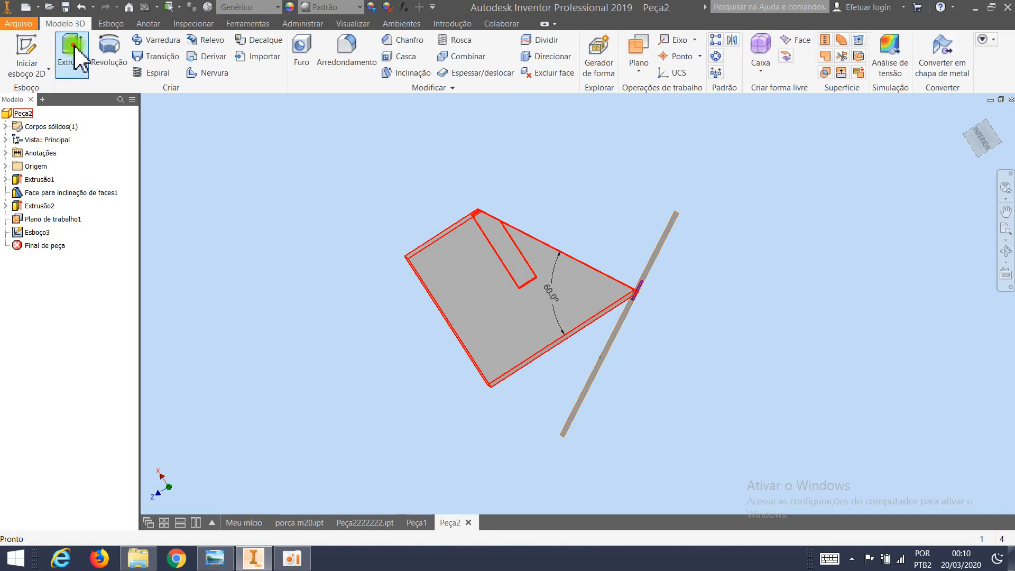
click(75, 48)
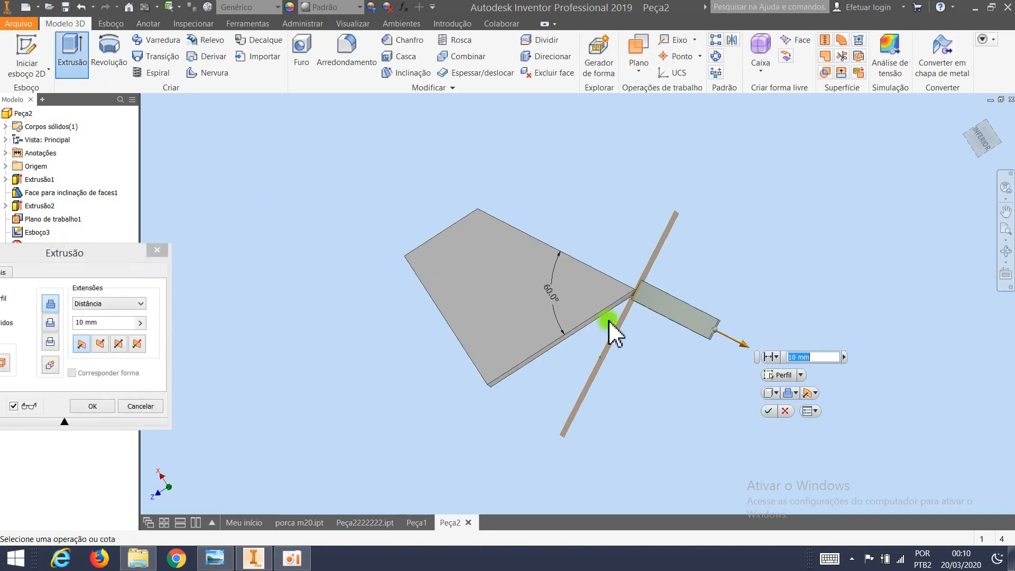
key(F4)
drag(679, 337, 453, 312)
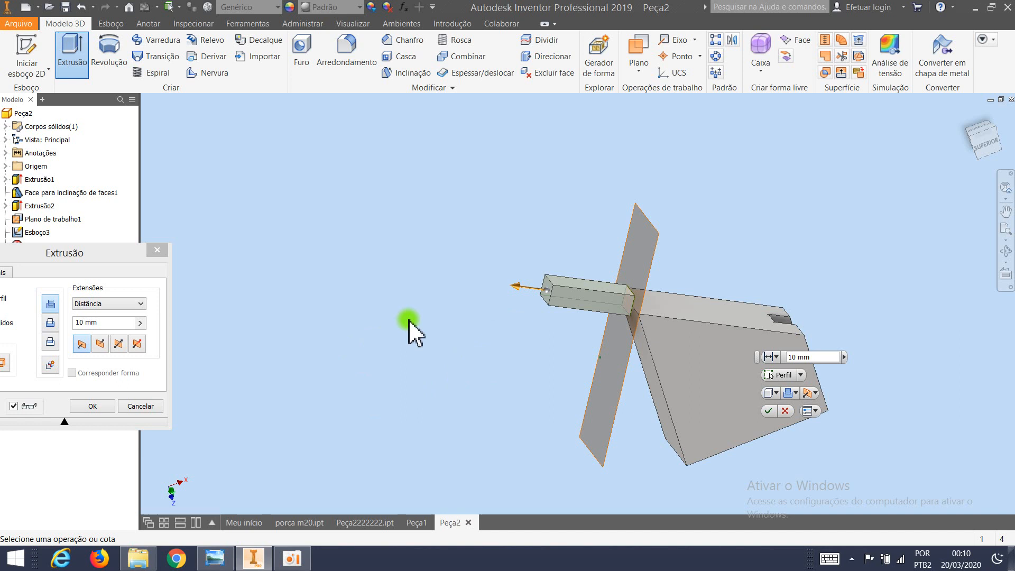
click(51, 322)
drag(109, 253, 314, 171)
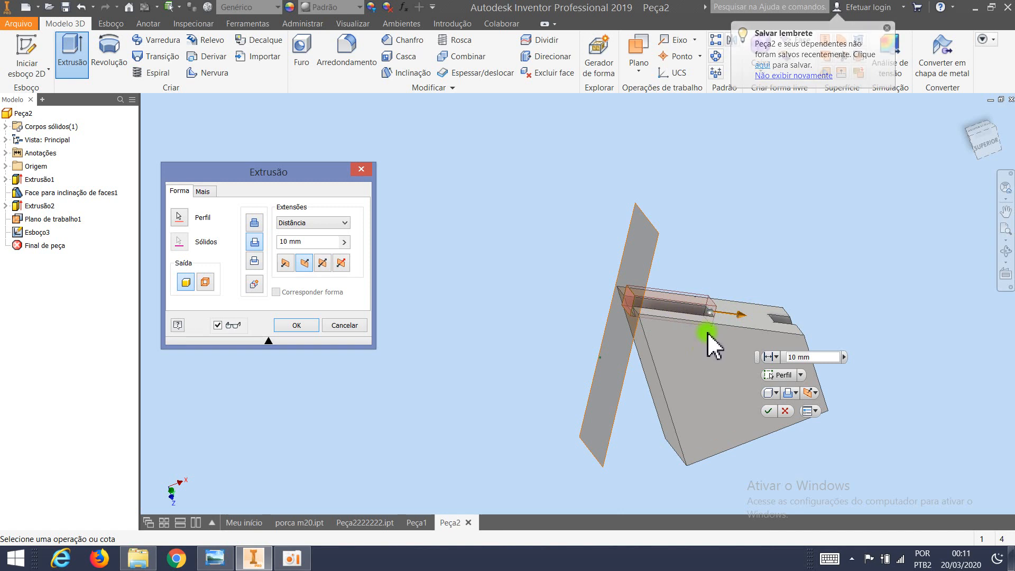
click(811, 357)
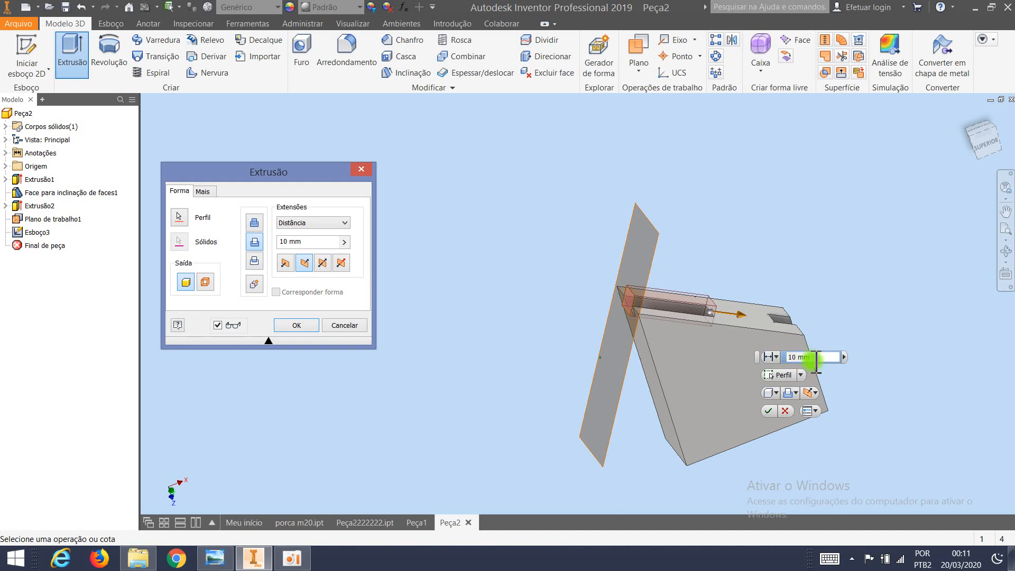
click(318, 223)
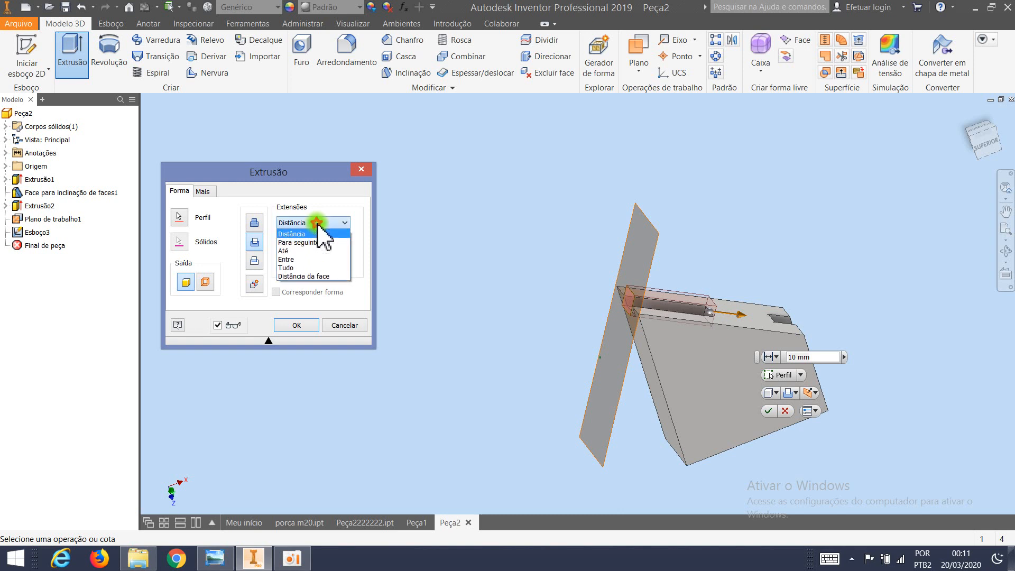
click(311, 268)
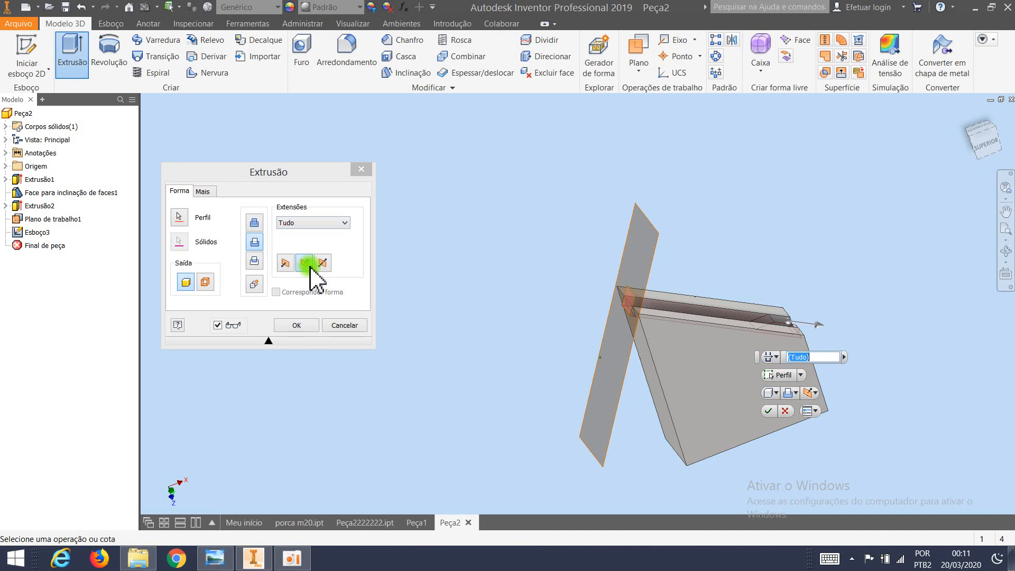
click(299, 325)
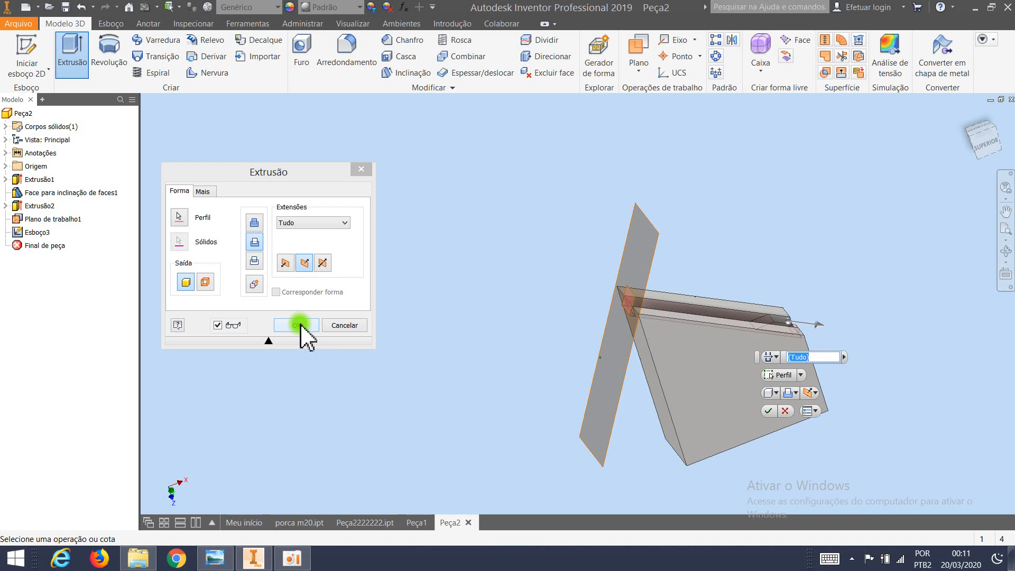
click(300, 324)
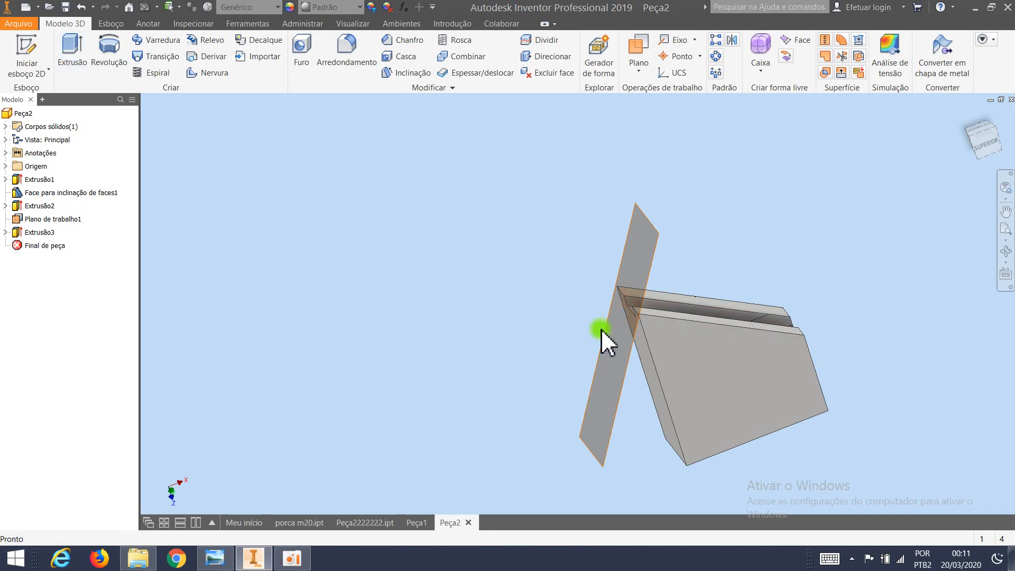
Inspect the slot cut along the block's sloped face and the angled work plane from several sides.
shift+middle_drag(657, 365, 627, 365)
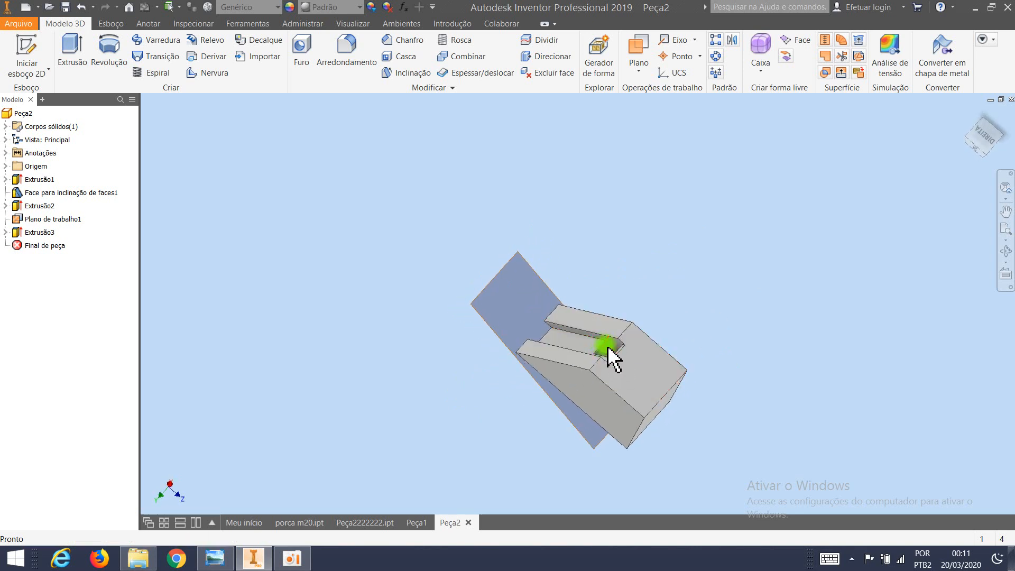
mouse_move(605, 381)
shift+middle_down()
mouse_move(616, 356)
mouse_move(592, 366)
mouse_move(603, 363)
shift+middle_up()
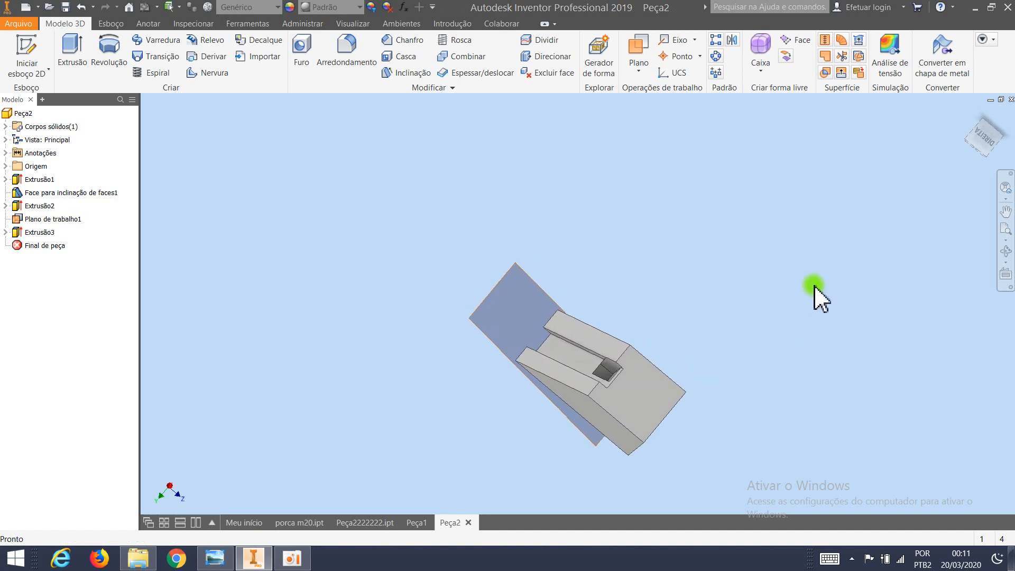
middle_drag(673, 358, 530, 252)
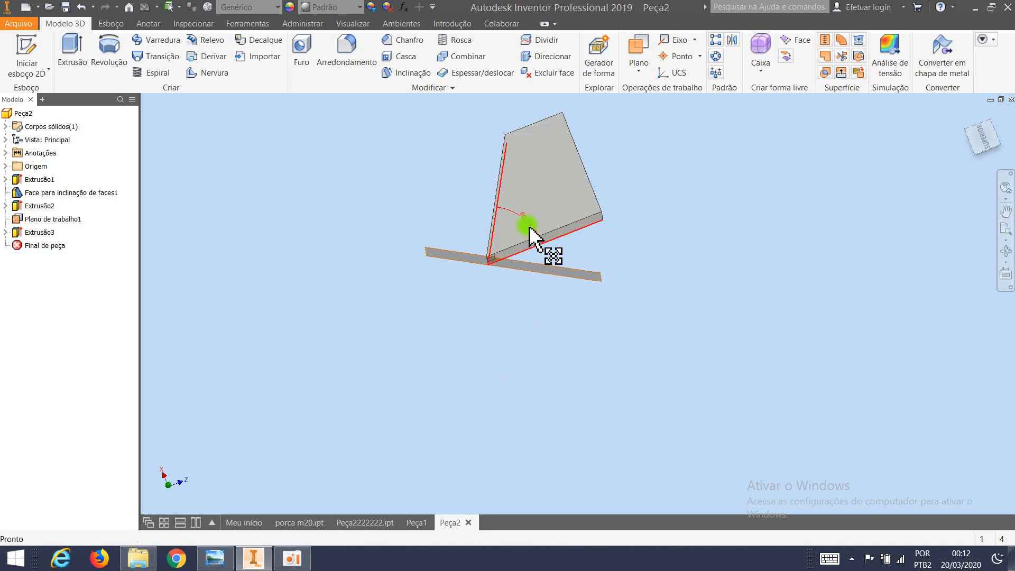
scroll(530, 196, up, 2)
scroll(534, 195, down, 5)
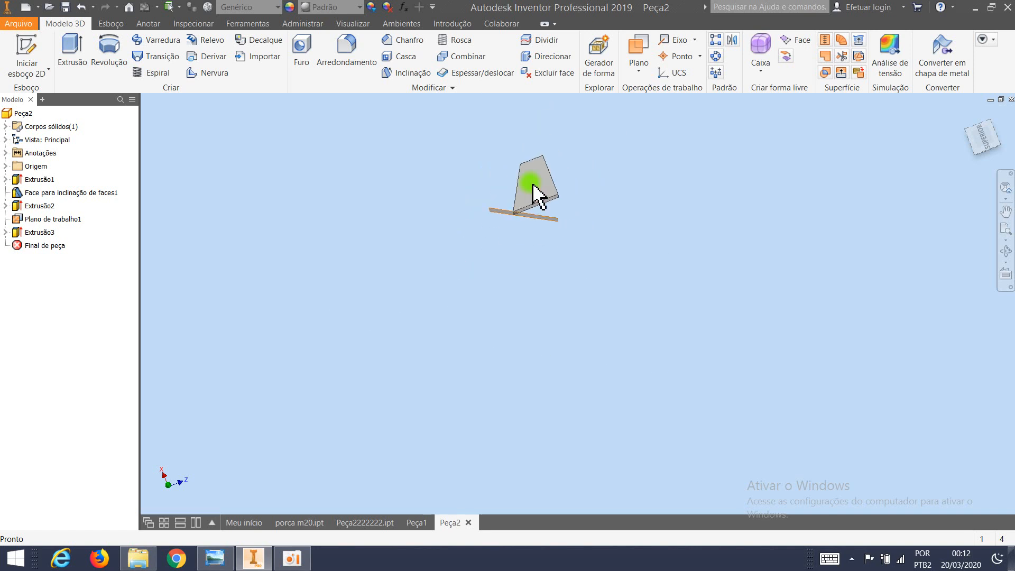
shift+middle_drag(537, 204, 532, 236)
scroll(530, 217, up, 4)
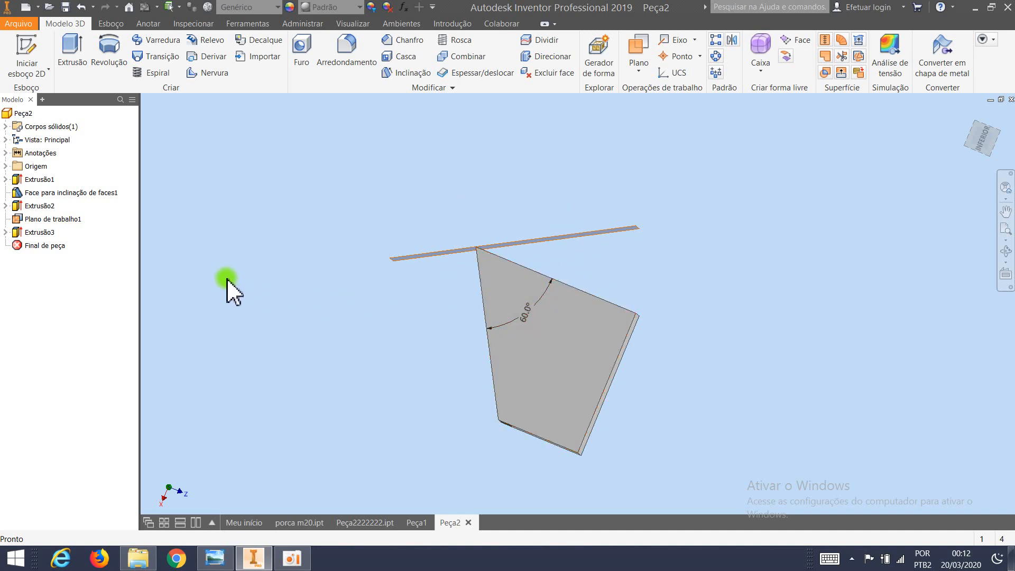
Hide the angled work plane at the part's sharp edge.
right_click(74, 221)
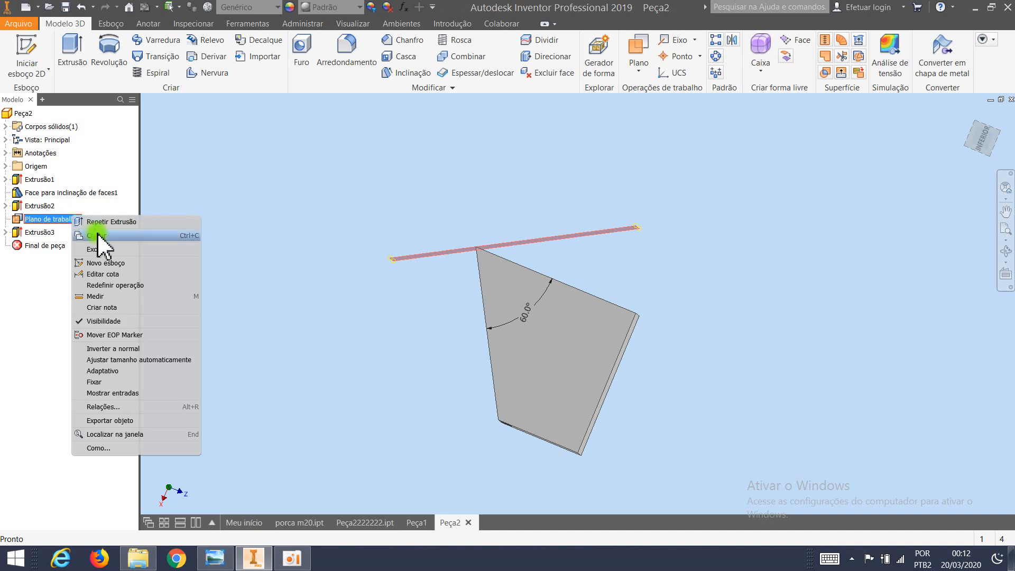
click(101, 321)
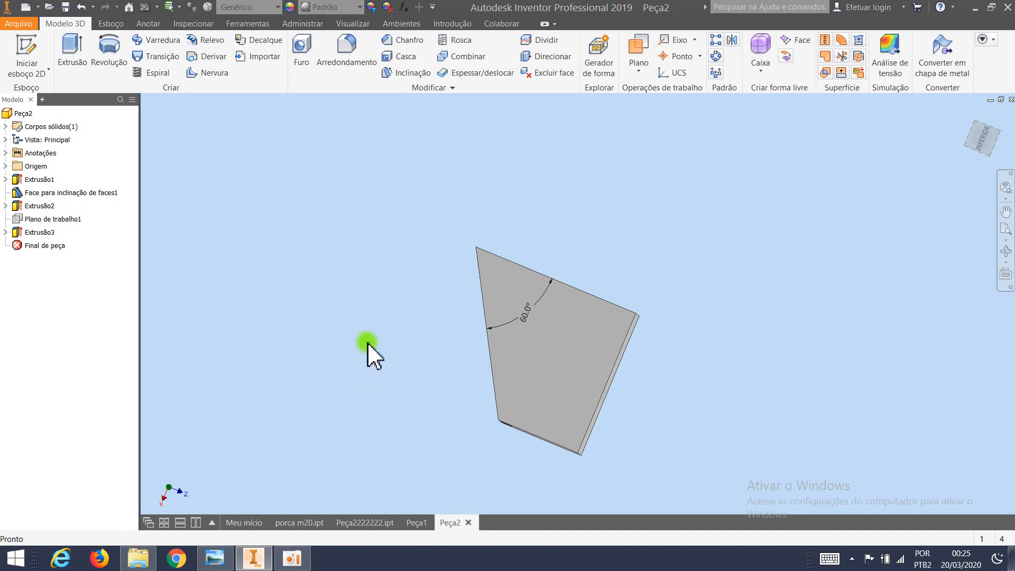
scroll(452, 312, up, 4)
shift+middle_drag(480, 337, 499, 244)
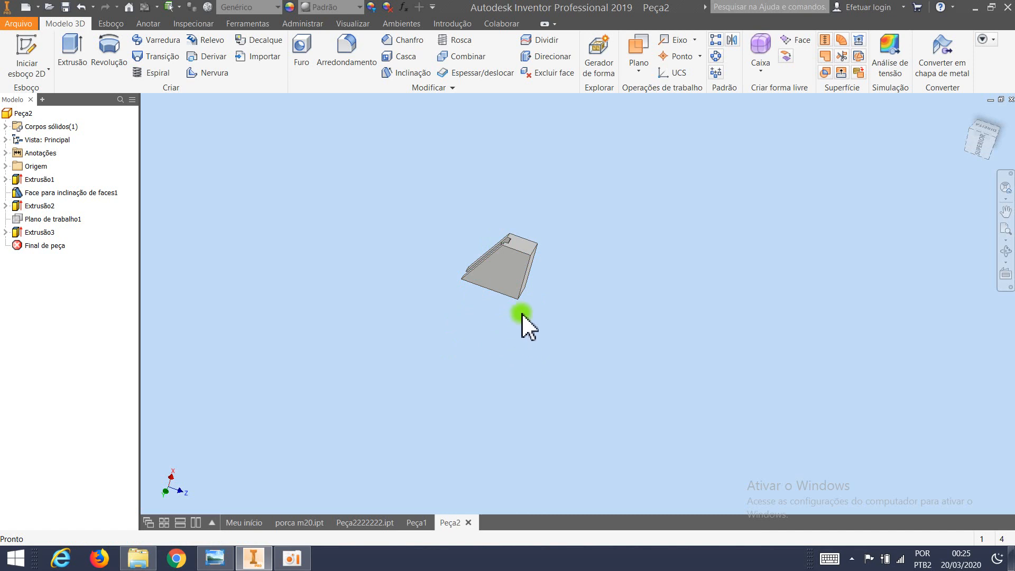
Switch to the empty part Peça1 and, on the XY plane, sketch a vertical line about 9.8 mm upward from the origin.
click(418, 522)
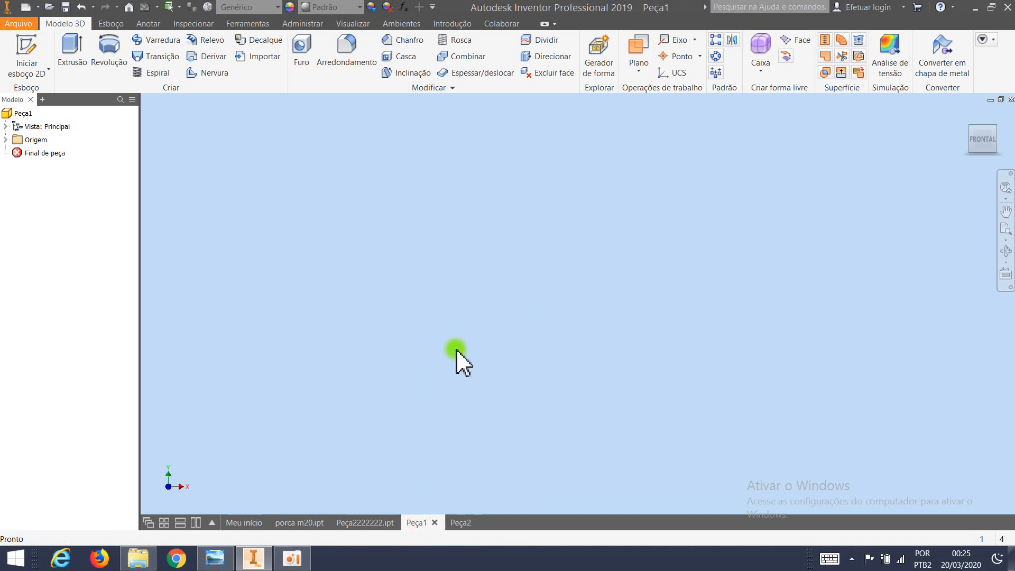
click(109, 23)
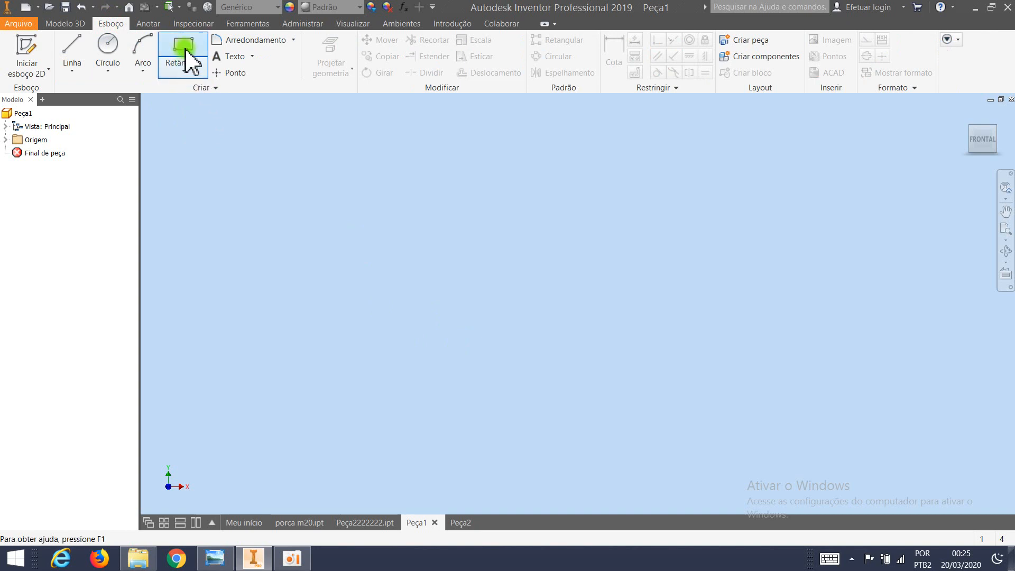
click(70, 50)
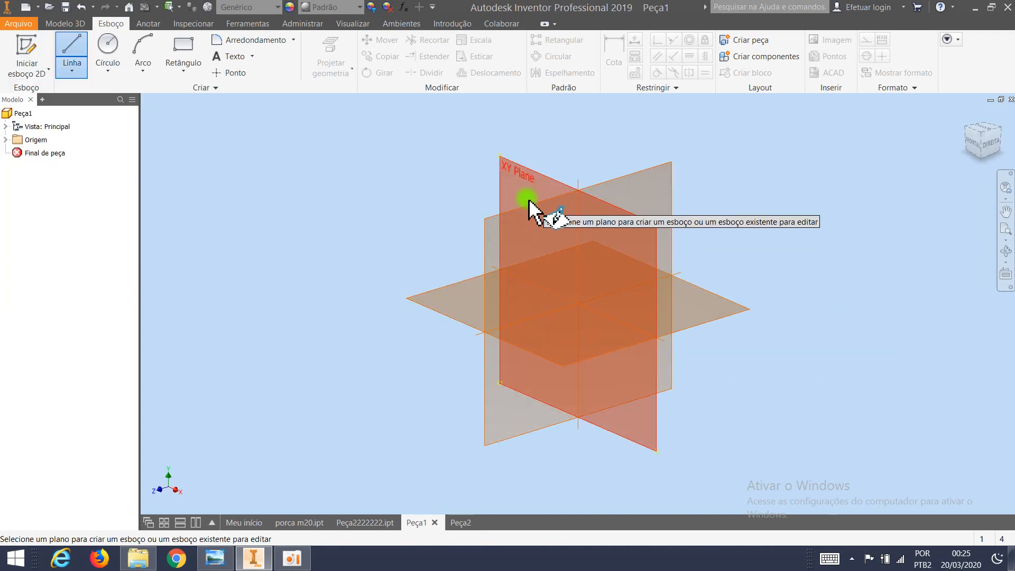
click(515, 184)
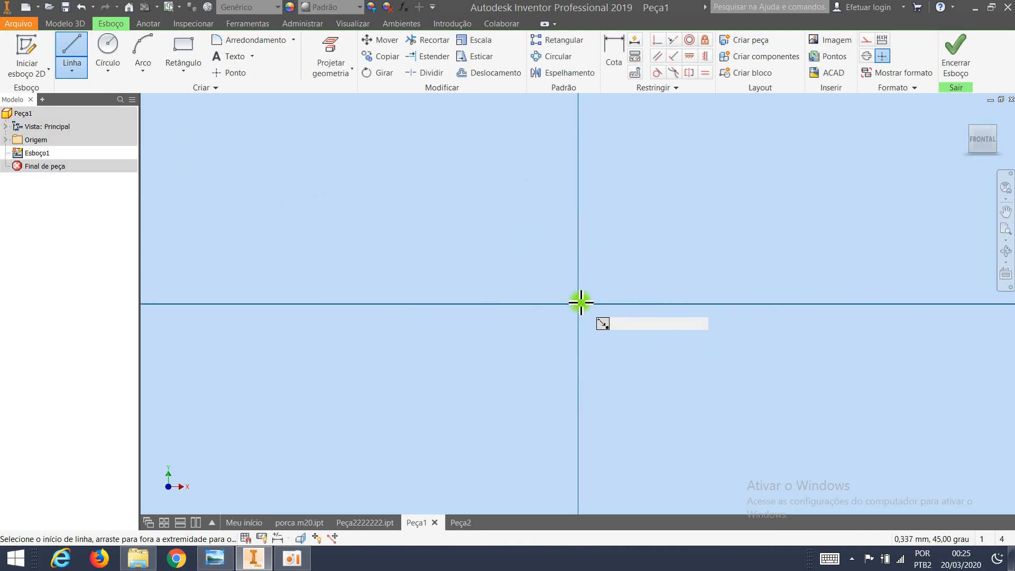
click(579, 302)
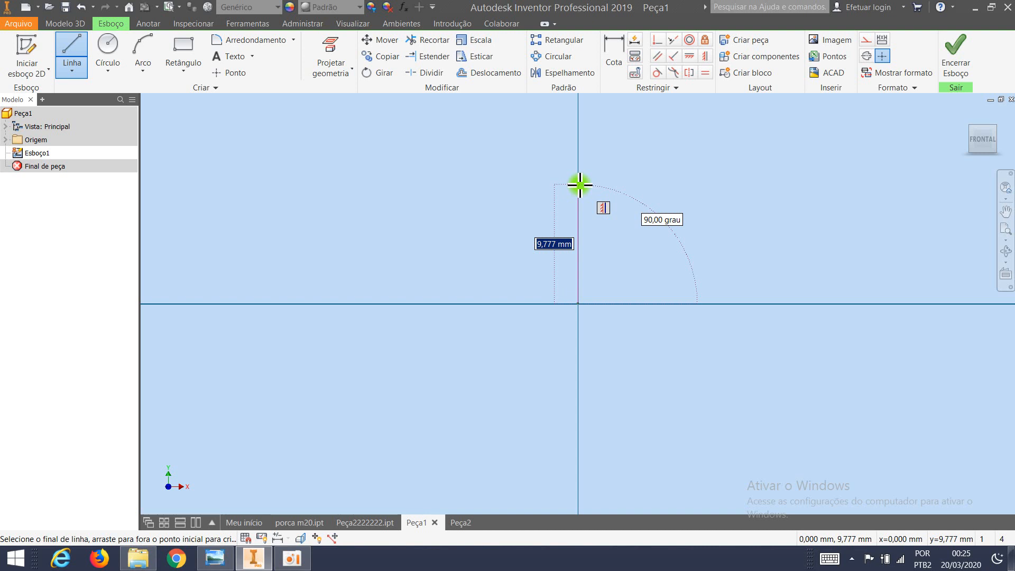
click(580, 185)
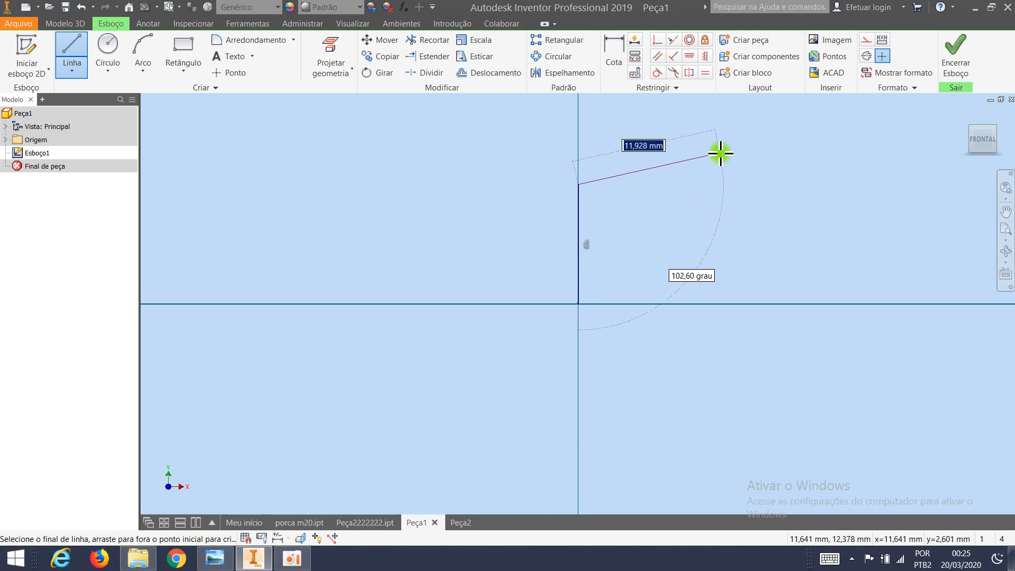
Continue from the vertical line's upper end with a sloped line 30 mm long at 120 degrees to it.
mouse_move(743, 172)
middle_down()
mouse_move(569, 268)
mouse_move(580, 261)
middle_up()
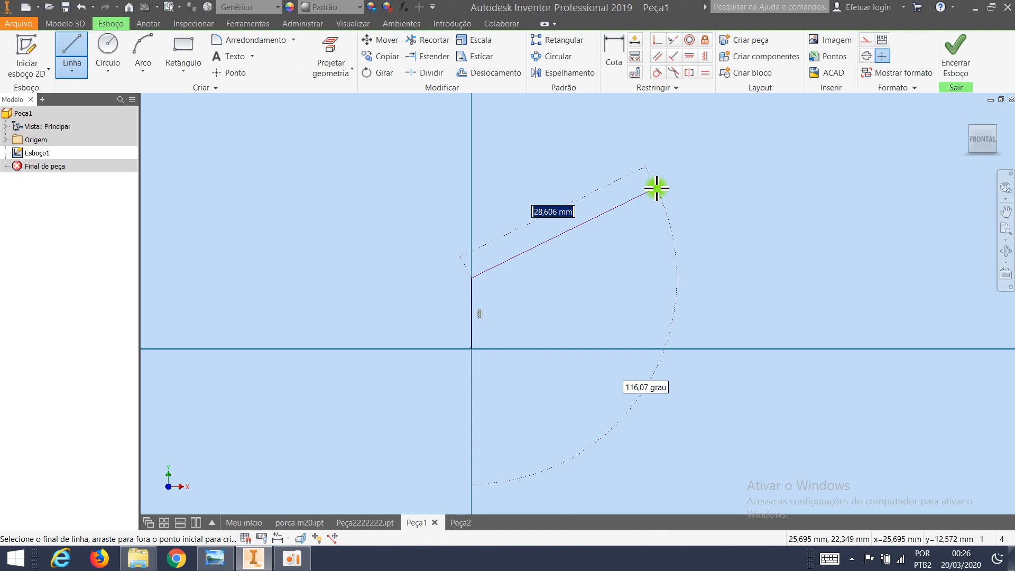
text(30)
key(Return)
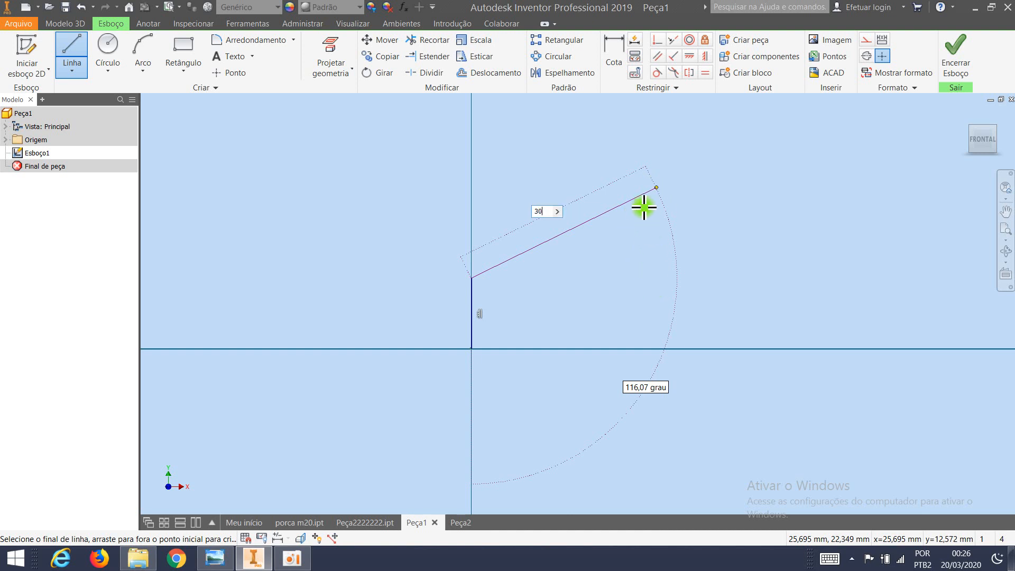
key(Tab)
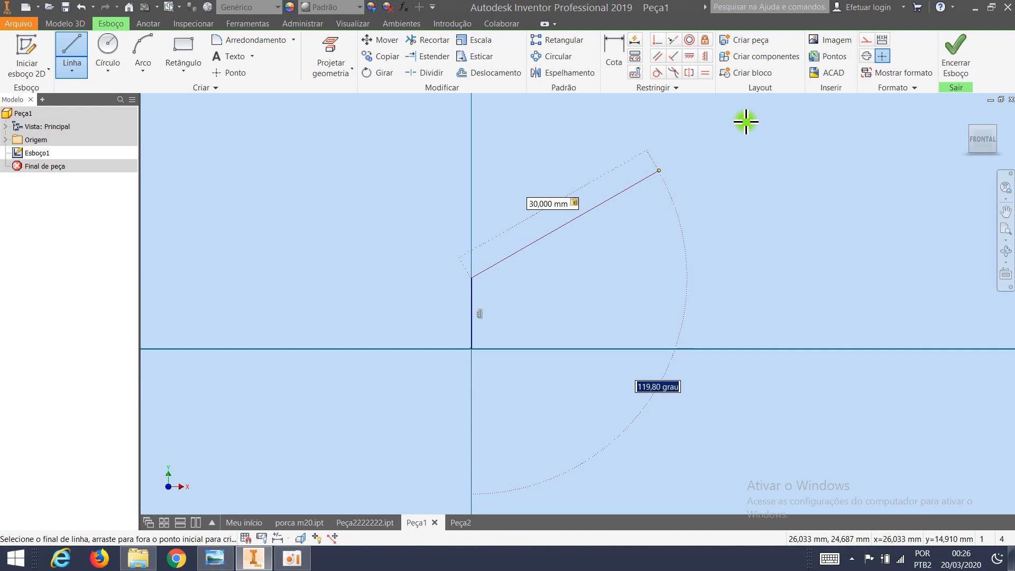
text(120)
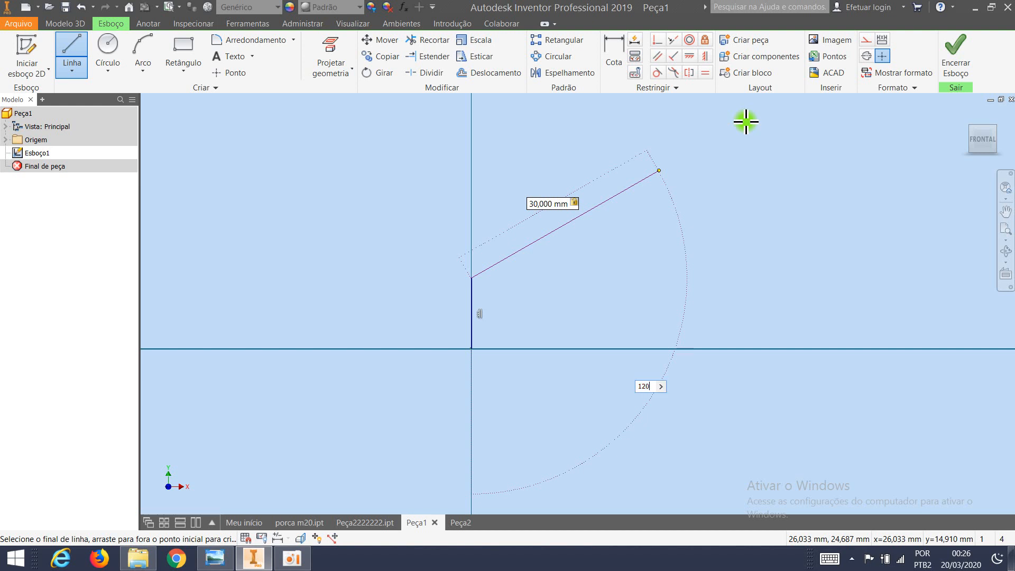
key(Return)
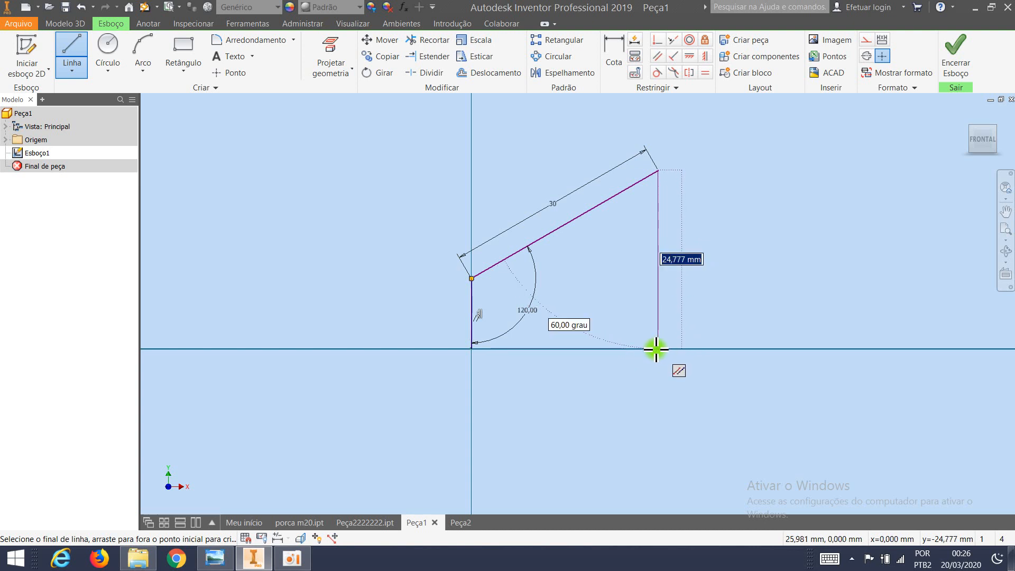
Close the profile with a vertical line down to the horizontal axis and a base line back to the origin, and finish the sketch.
click(657, 349)
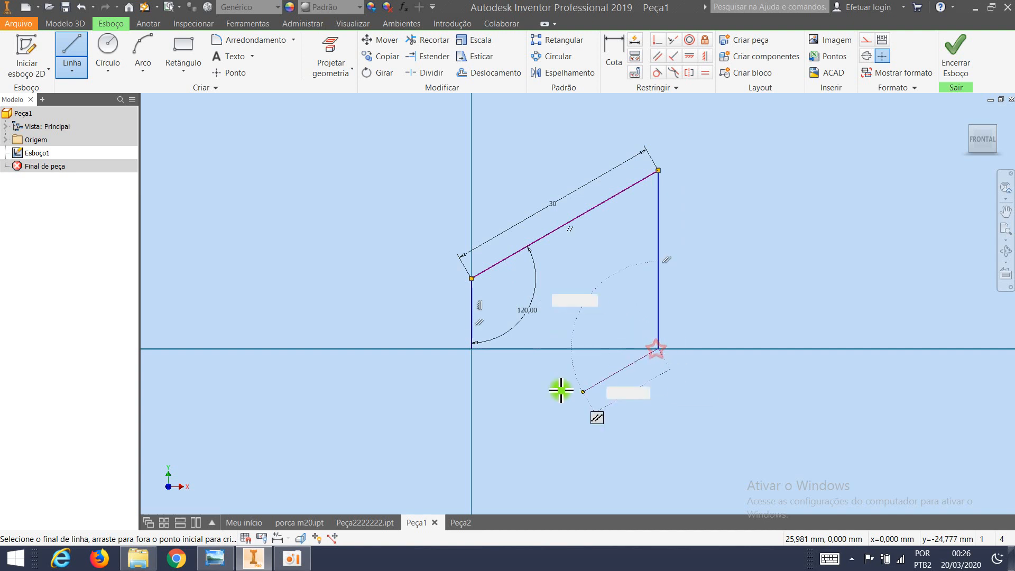
click(472, 349)
key(Escape)
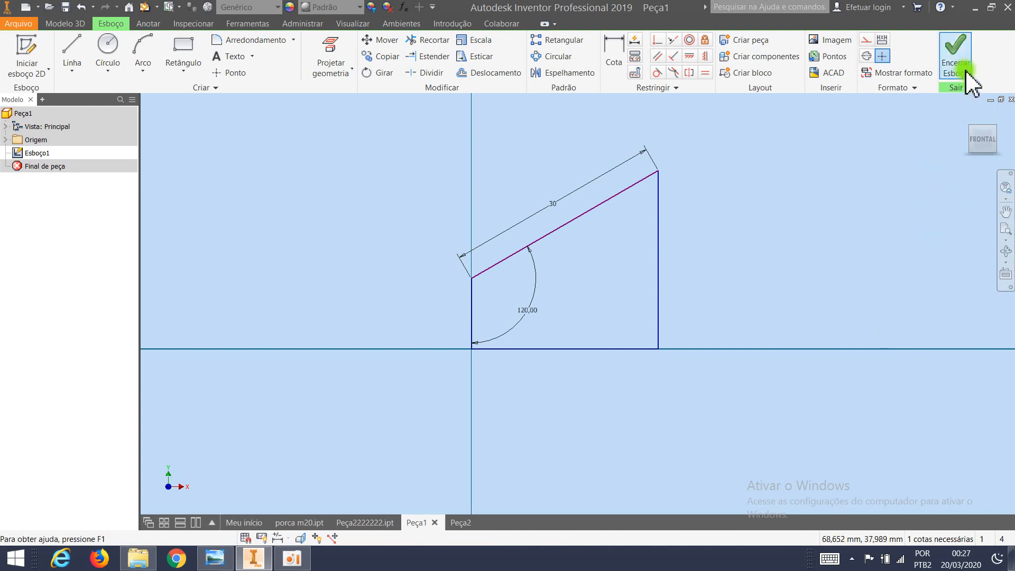
click(949, 59)
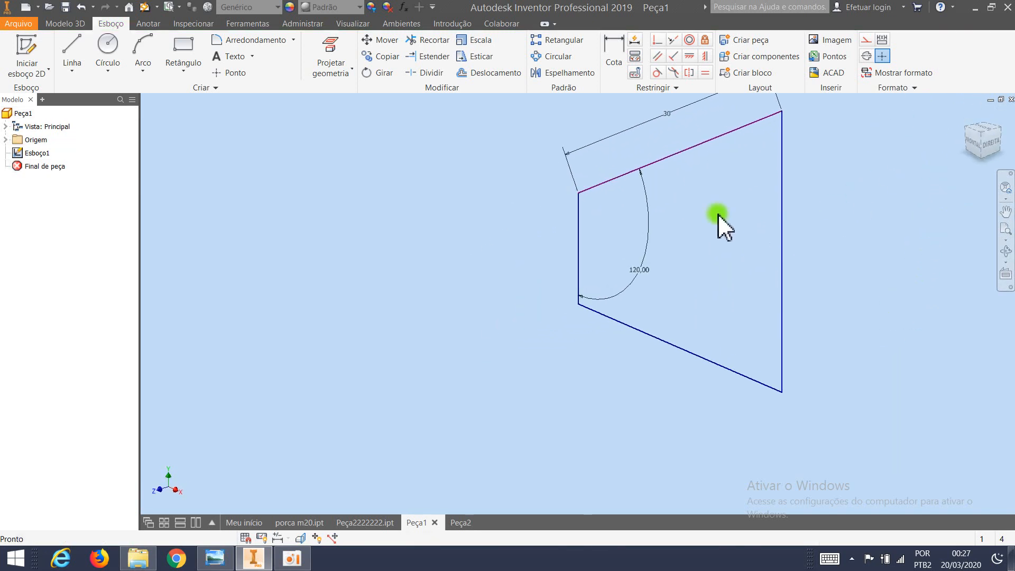
Extrude the four-sided profile 10 mm as a new solid.
middle_drag(700, 205, 548, 291)
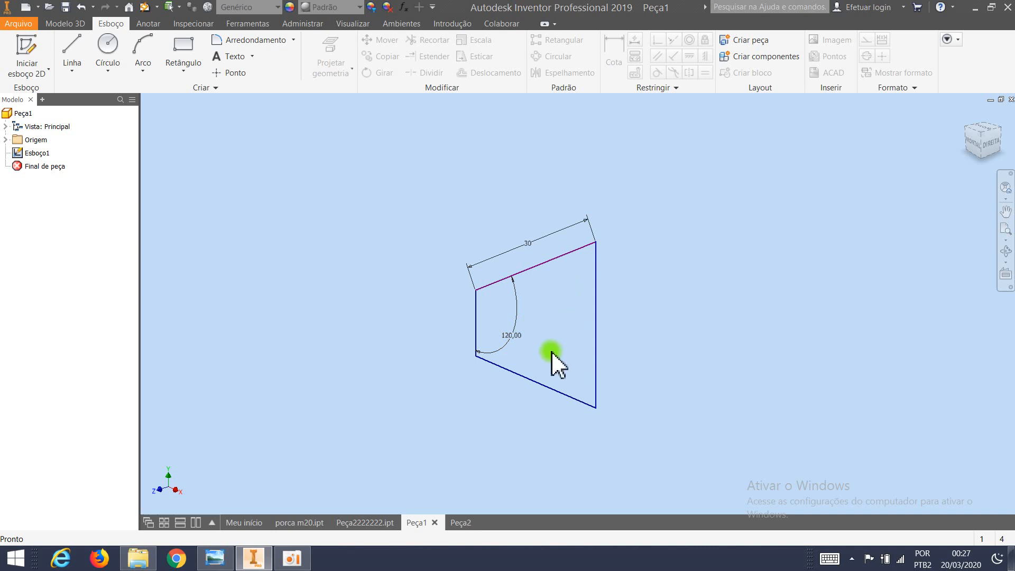
click(72, 23)
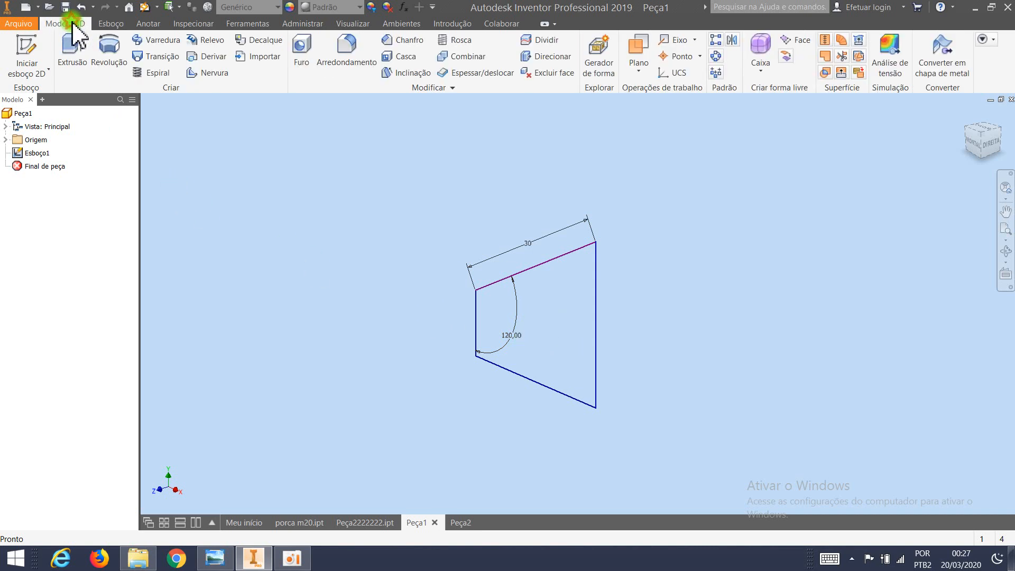
click(74, 53)
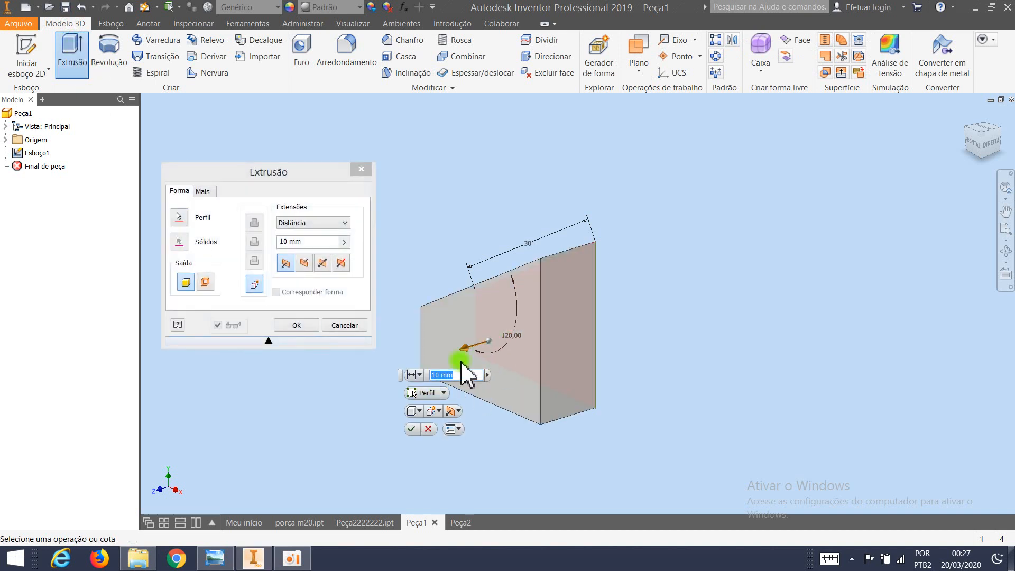
click(413, 428)
click(411, 429)
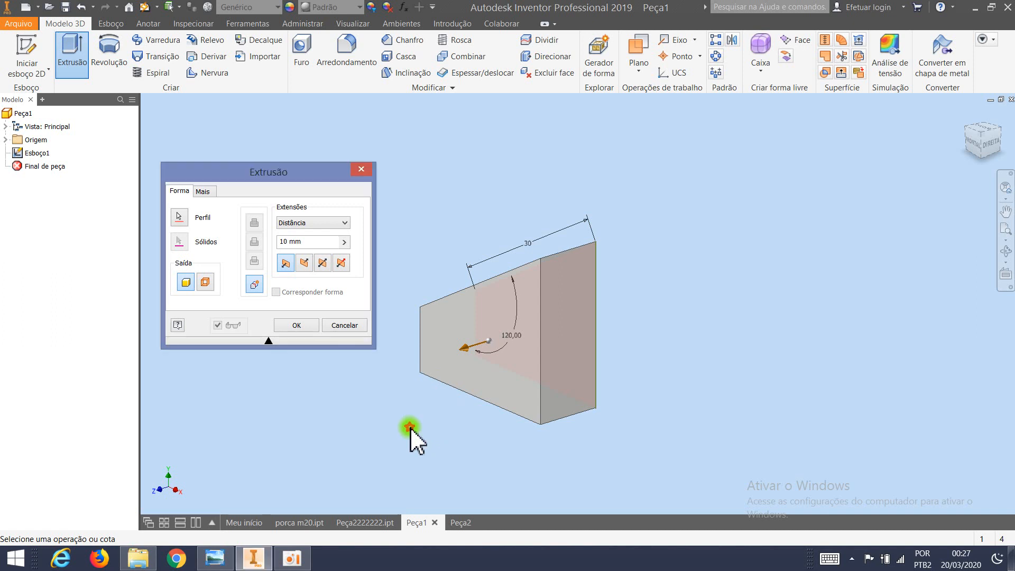
shift+middle_drag(467, 370, 544, 302)
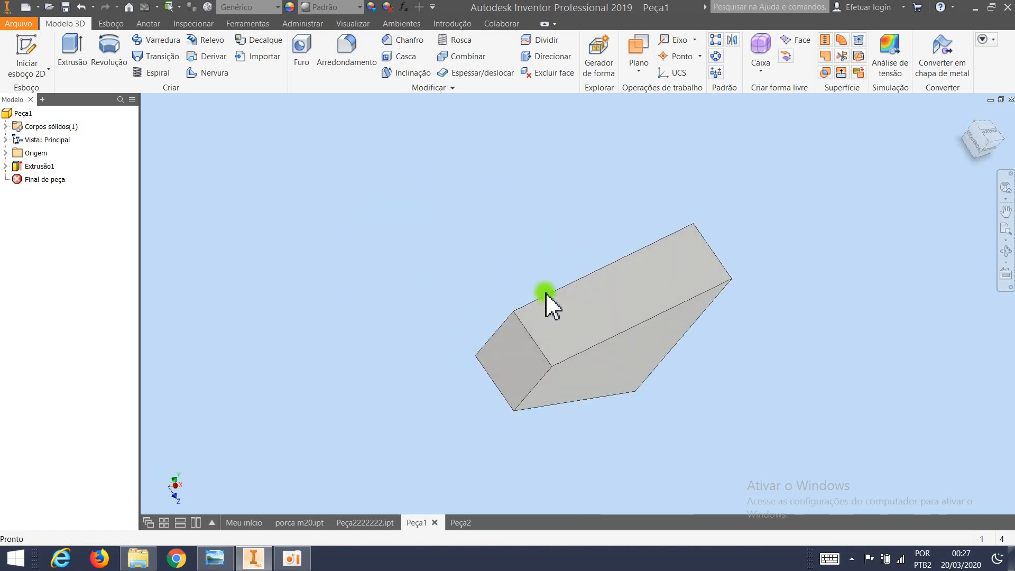
middle_drag(562, 359, 506, 304)
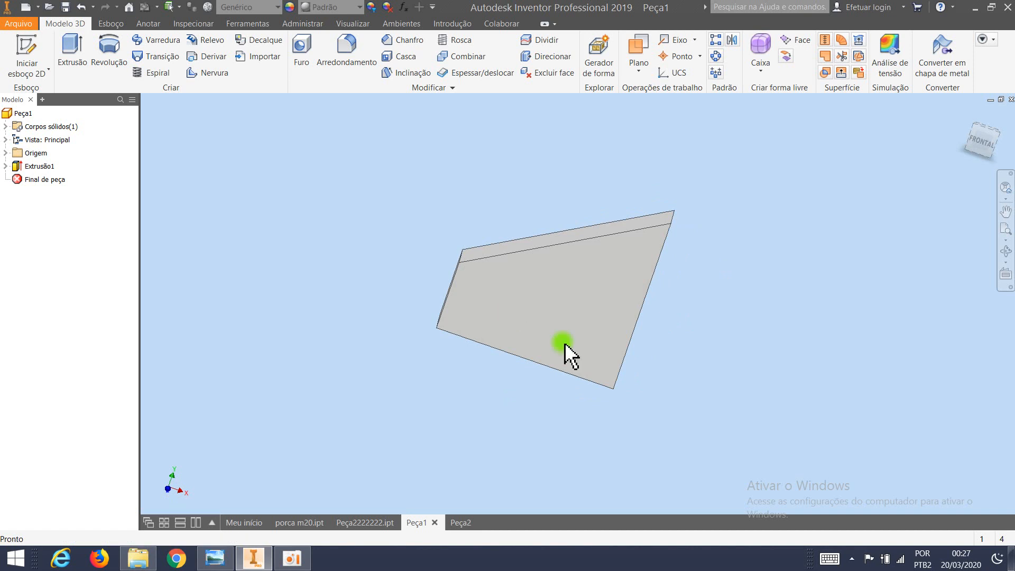
mouse_move(580, 360)
click(674, 215)
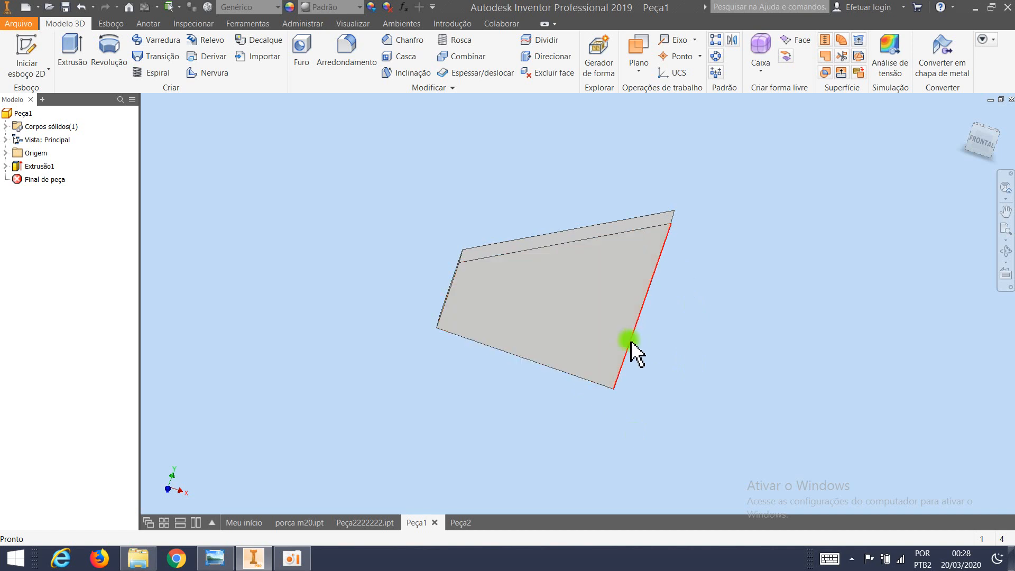
mouse_move(646, 356)
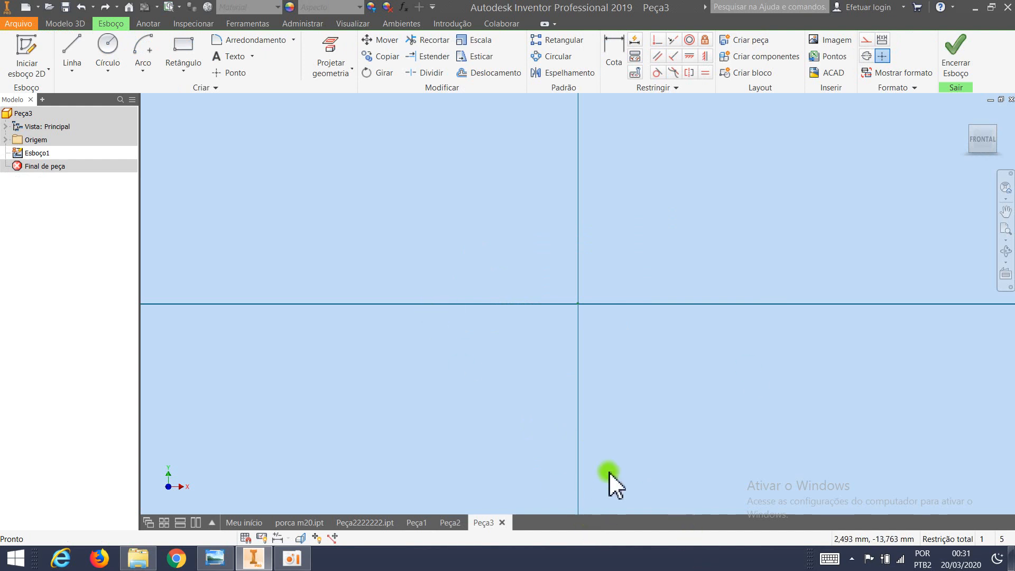
click(70, 51)
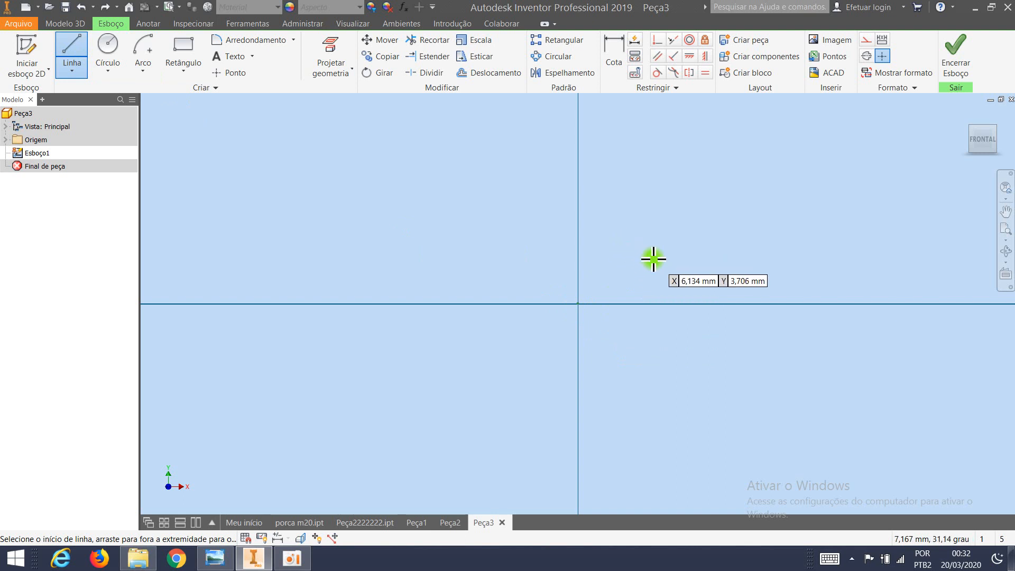
click(181, 42)
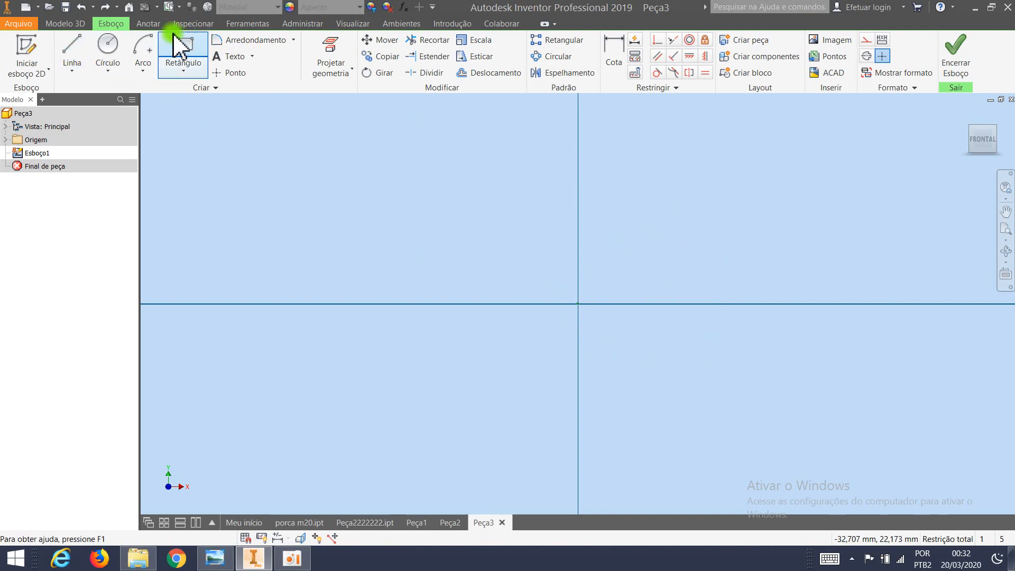
click(107, 44)
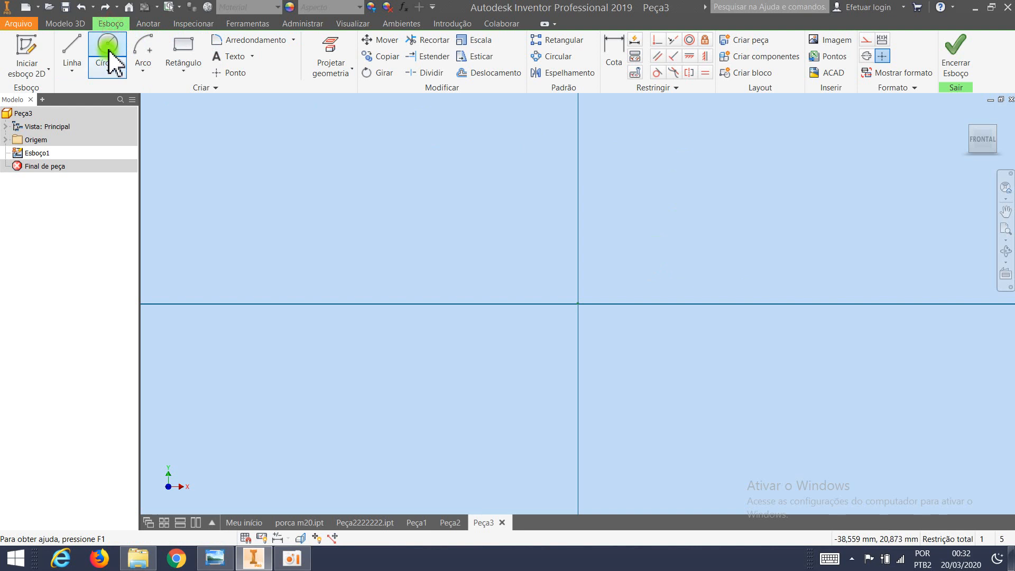
click(71, 47)
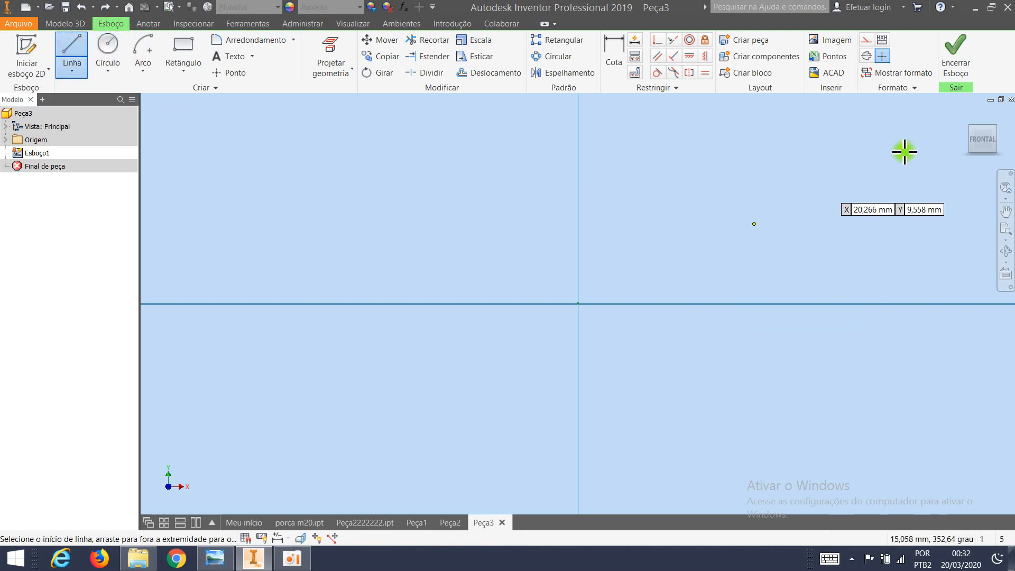
key(Escape)
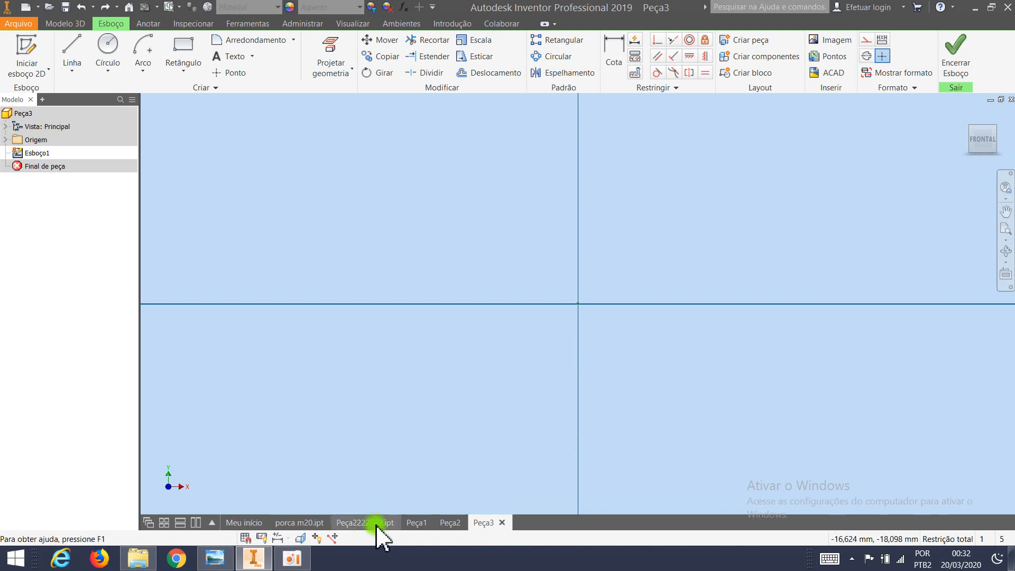
In the Peça3 sketch, draw a vertical line about 11.9 mm upward from the origin.
click(72, 47)
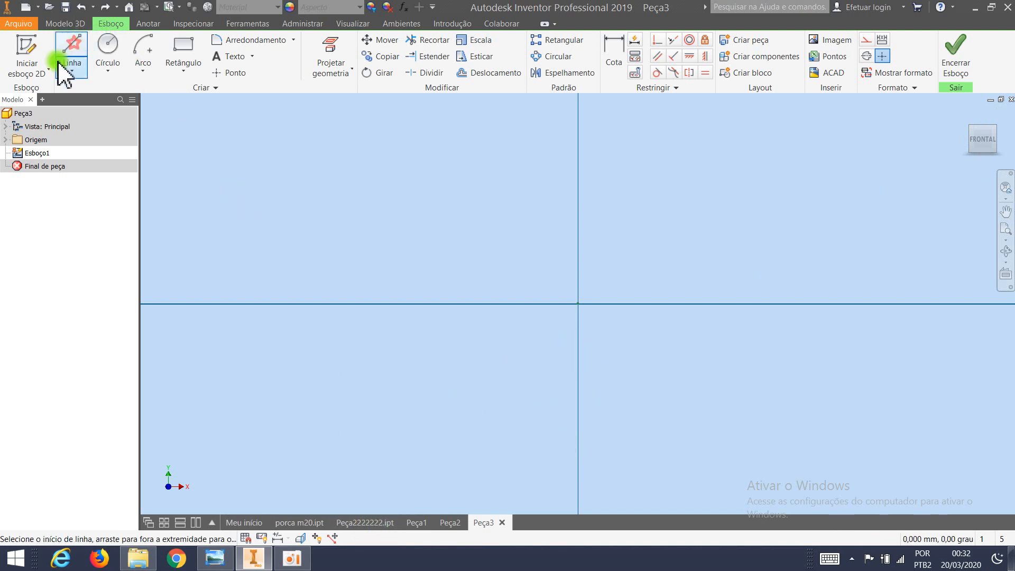
click(578, 303)
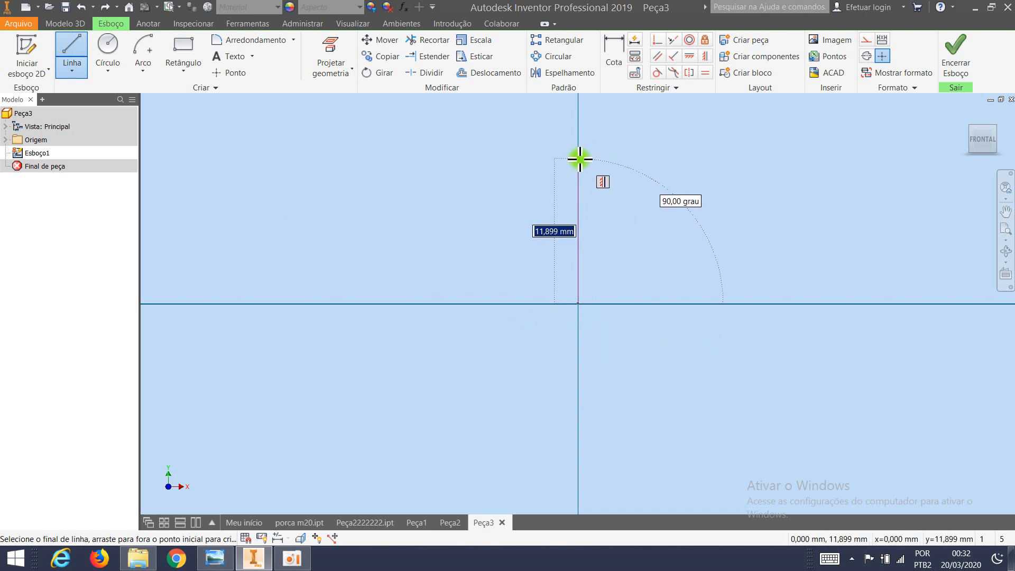
click(580, 159)
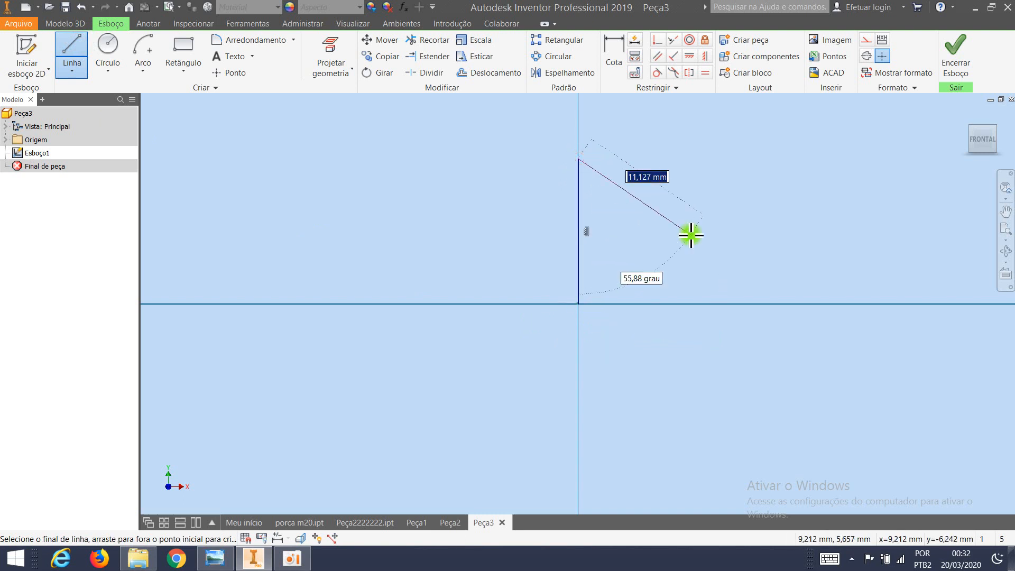
key(Escape)
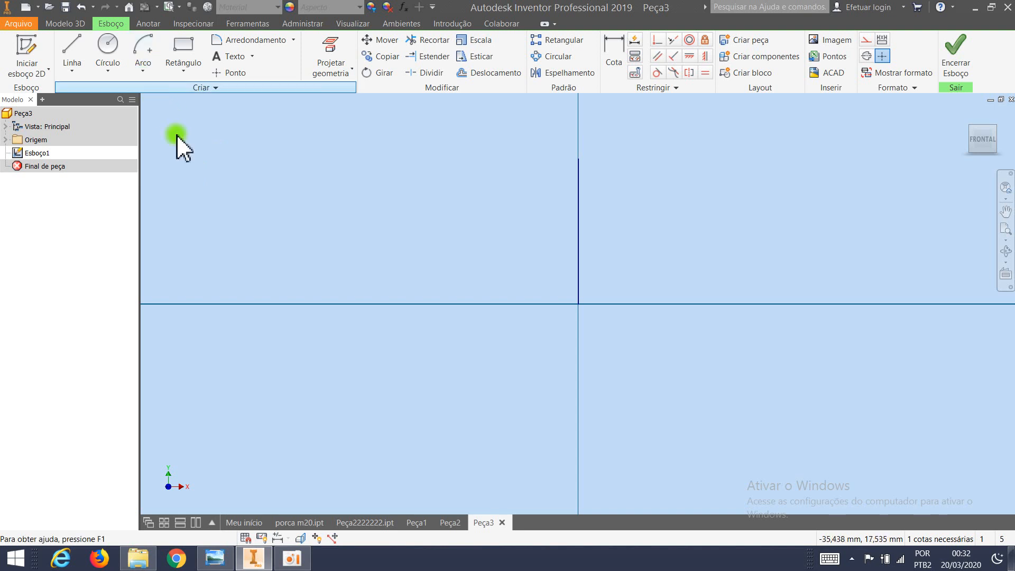
Draw a three-point arc between the vertical line's two endpoints, bulging to the right with a radius of about 6.7 mm.
click(147, 72)
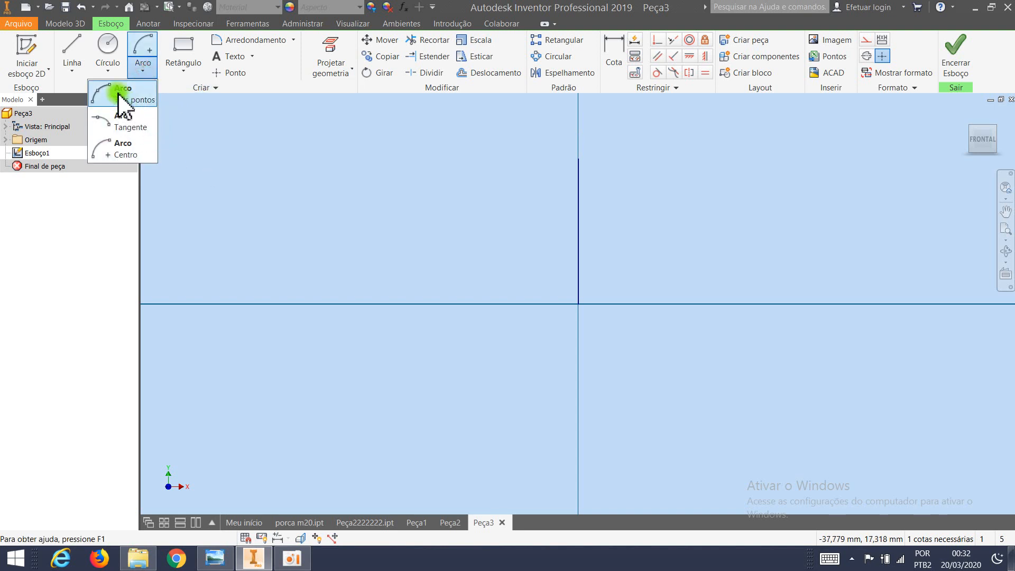
click(117, 92)
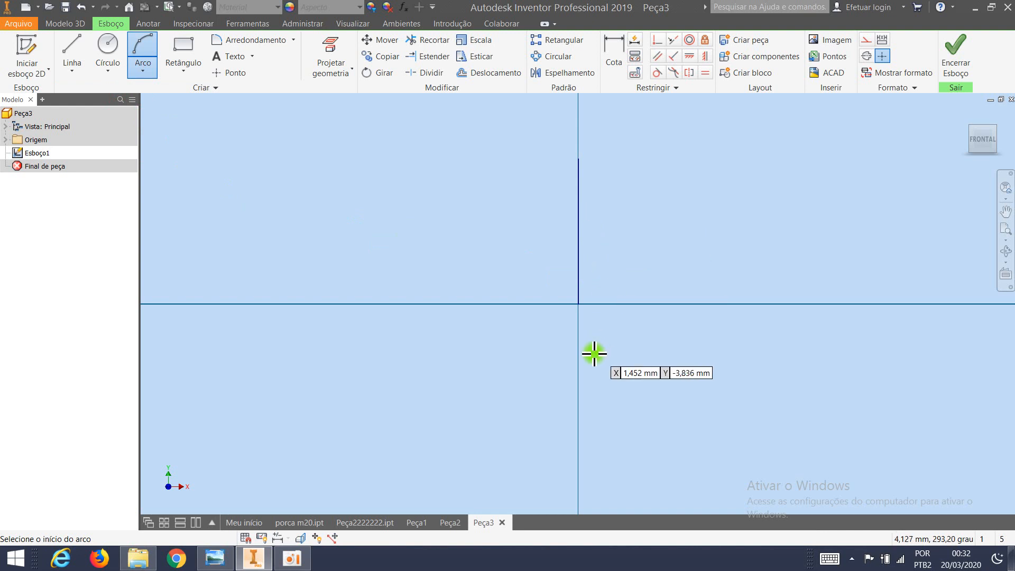
click(578, 303)
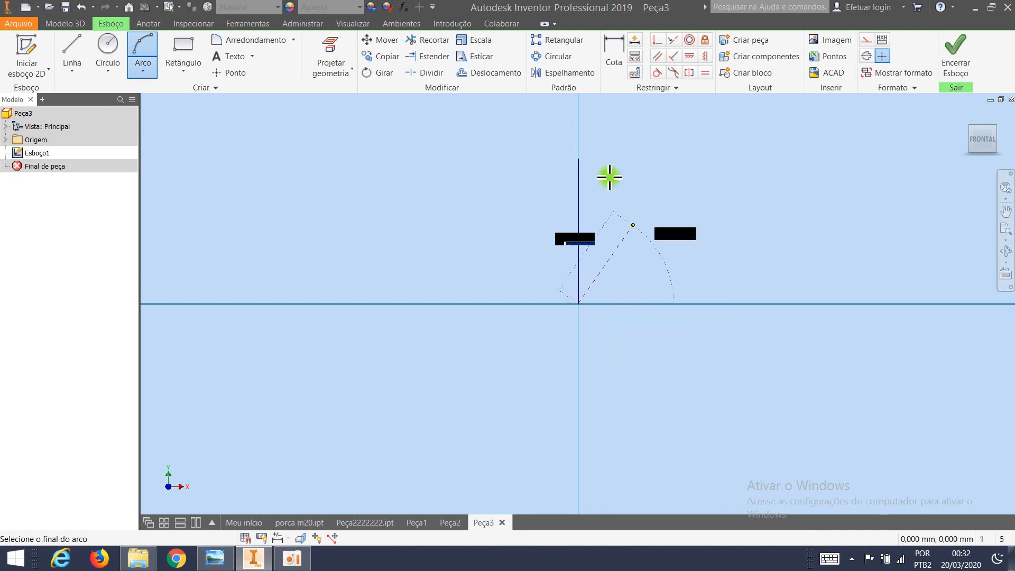
click(579, 159)
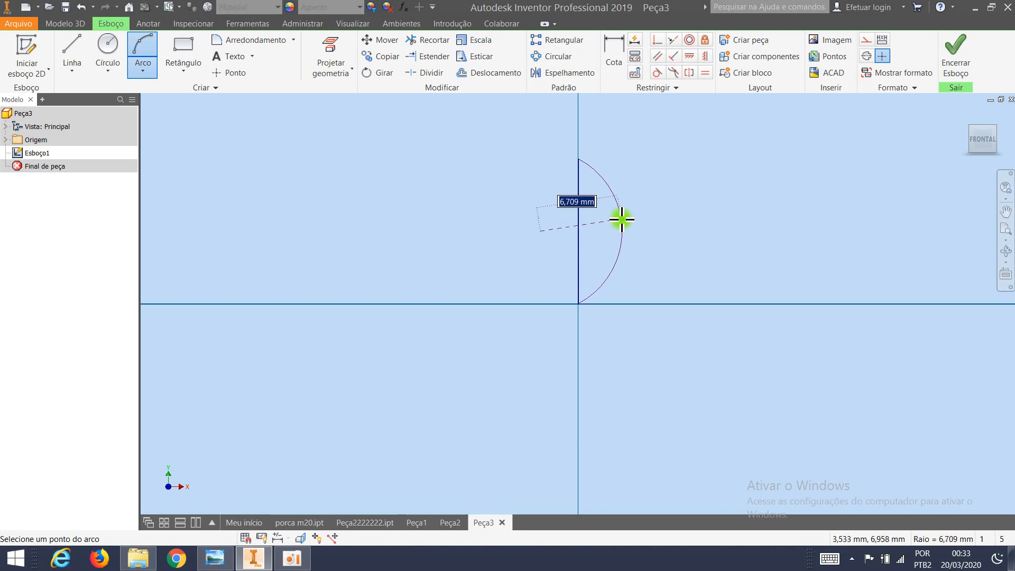
click(622, 219)
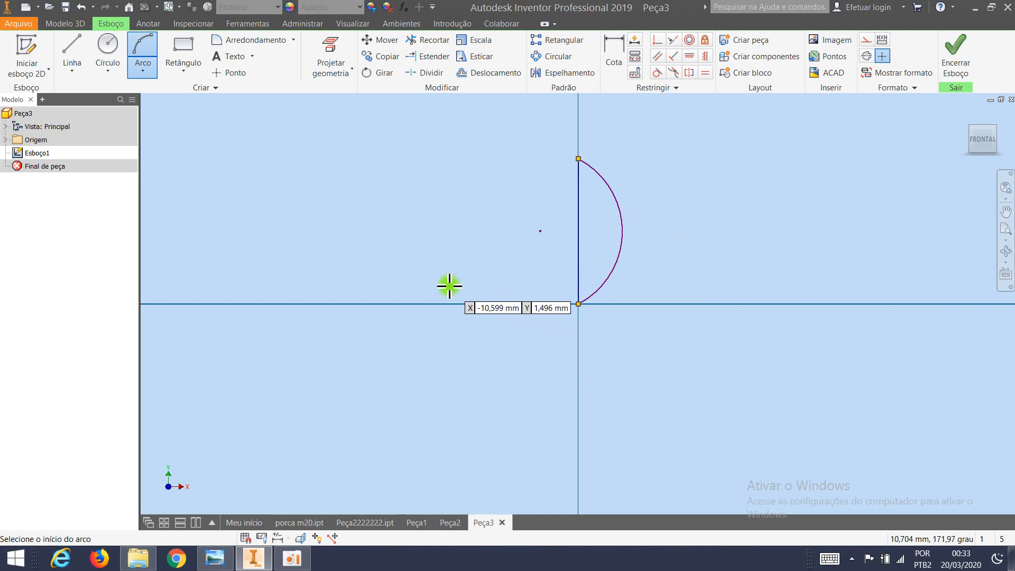
key(Escape)
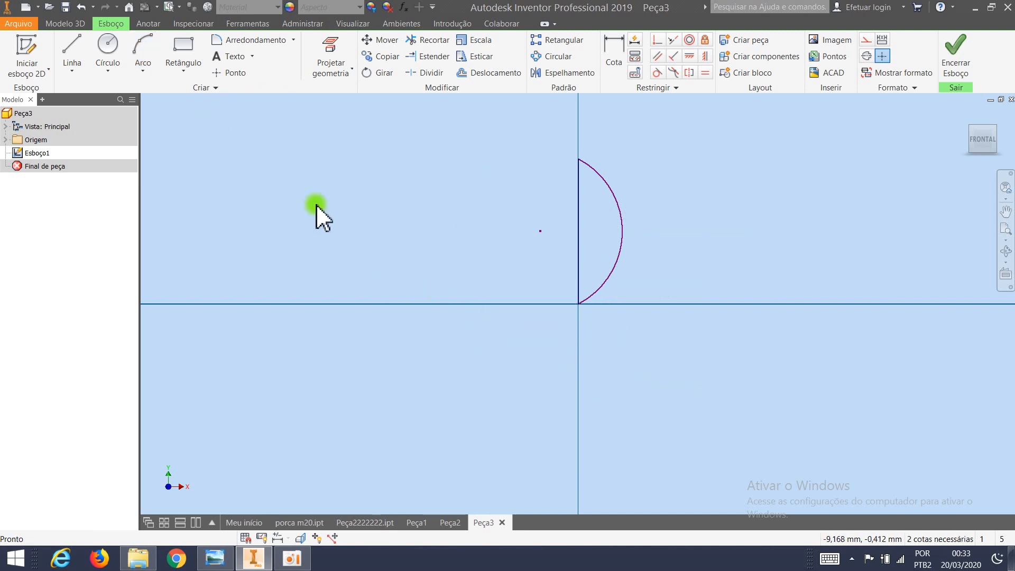
Draw a tangent arc with a 5 mm radius from the vertical line's upper end, curving over to the left.
click(150, 72)
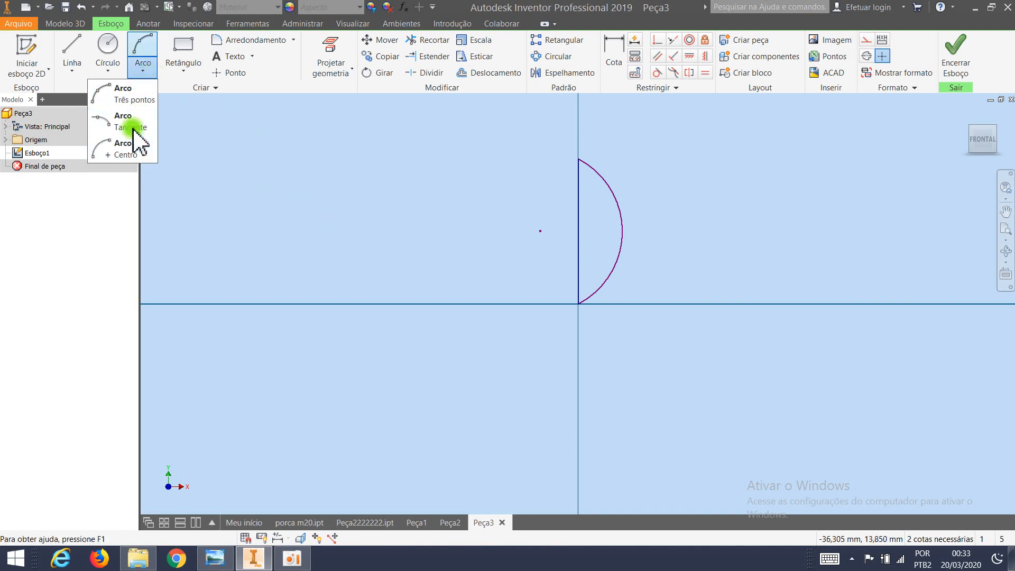
click(132, 129)
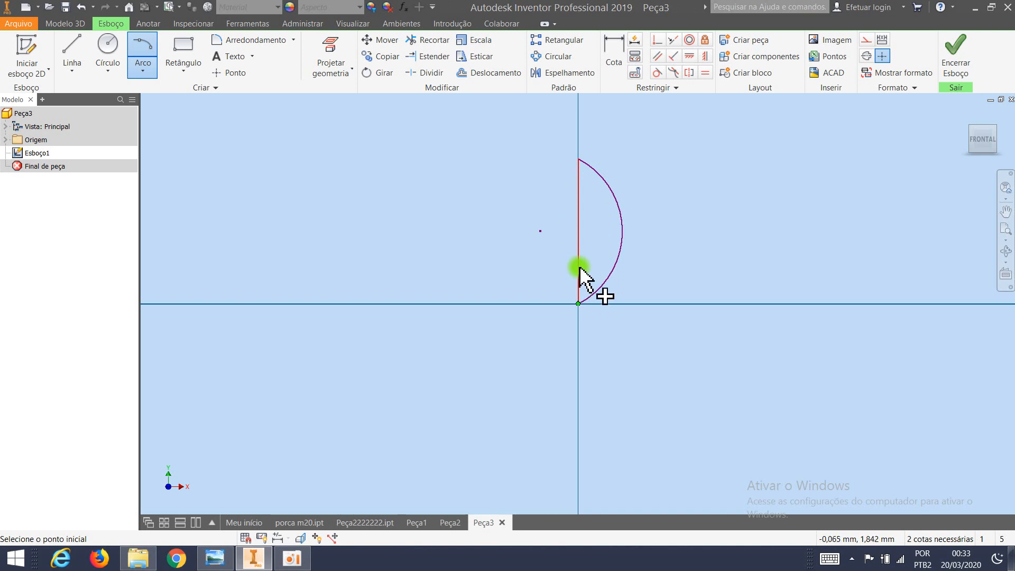
click(579, 160)
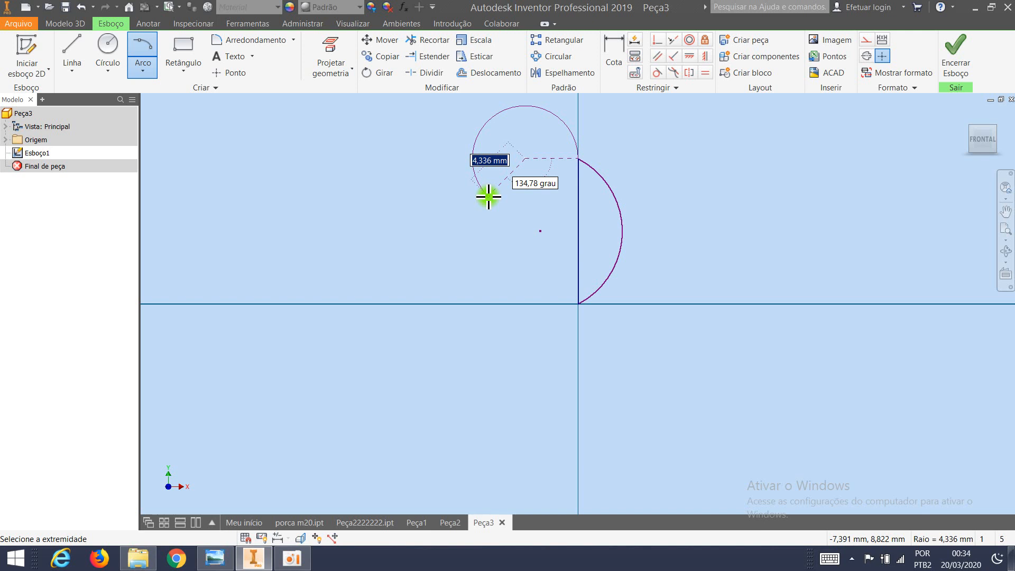
text(5)
key(Tab)
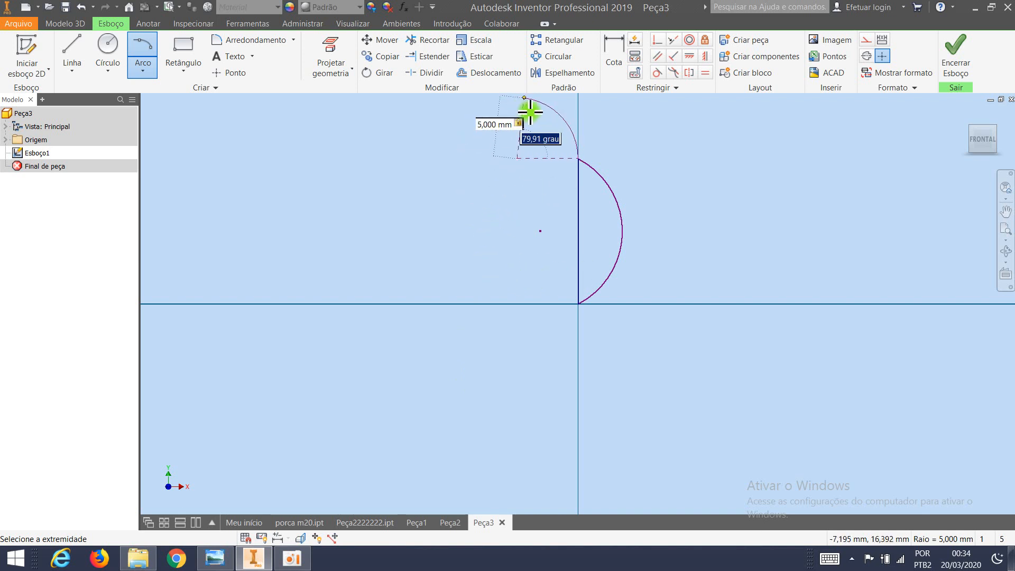
click(473, 216)
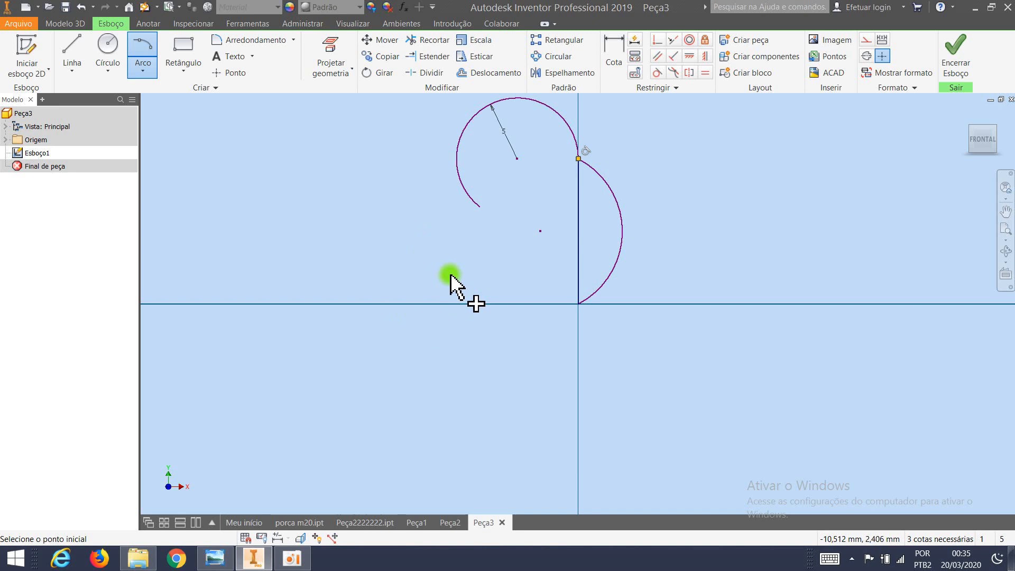
Draw a centre arc around the vertical line's midpoint, starting at the origin and sweeping 70 degrees to the left.
click(142, 71)
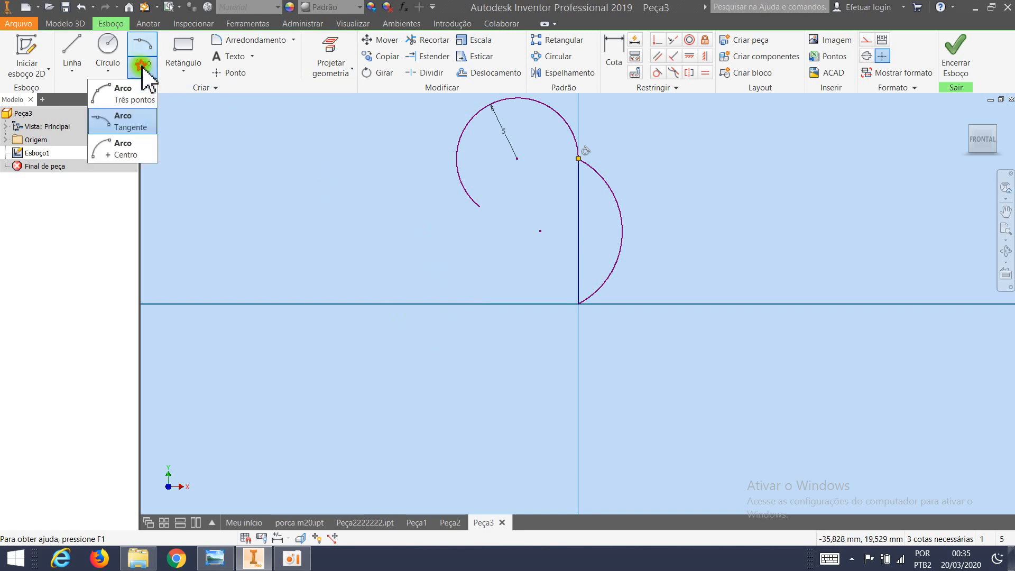
click(121, 153)
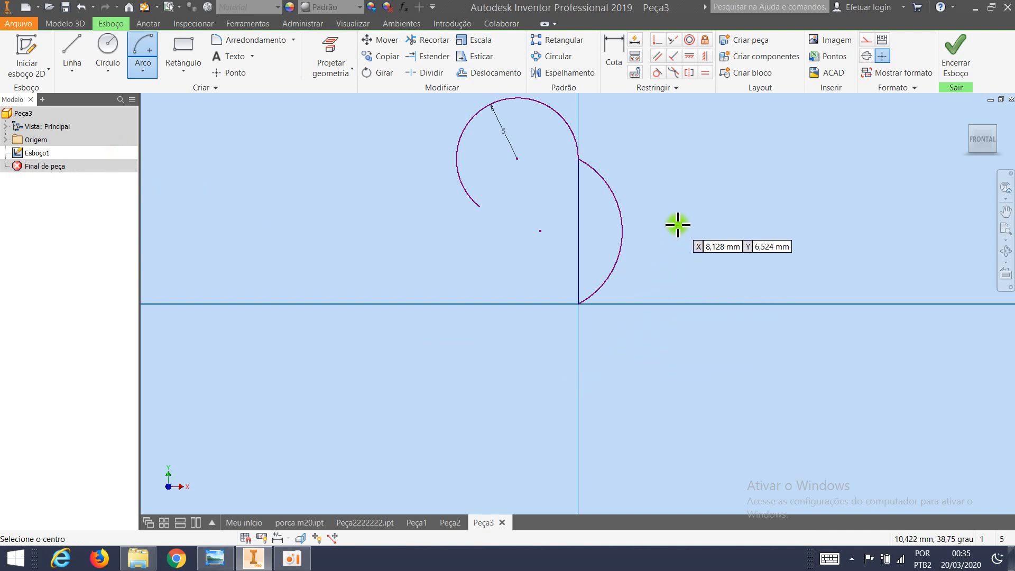
click(579, 231)
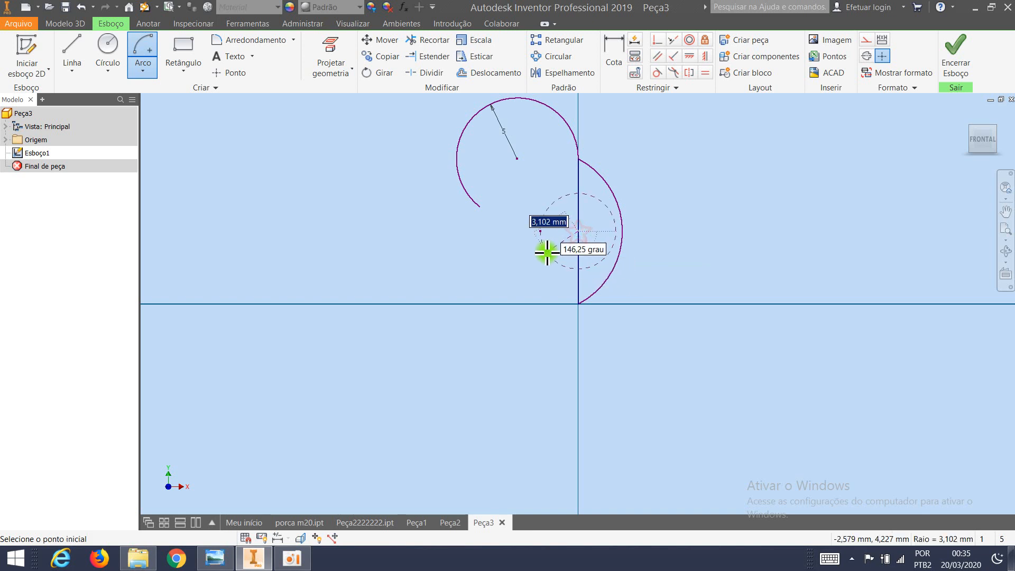
click(579, 304)
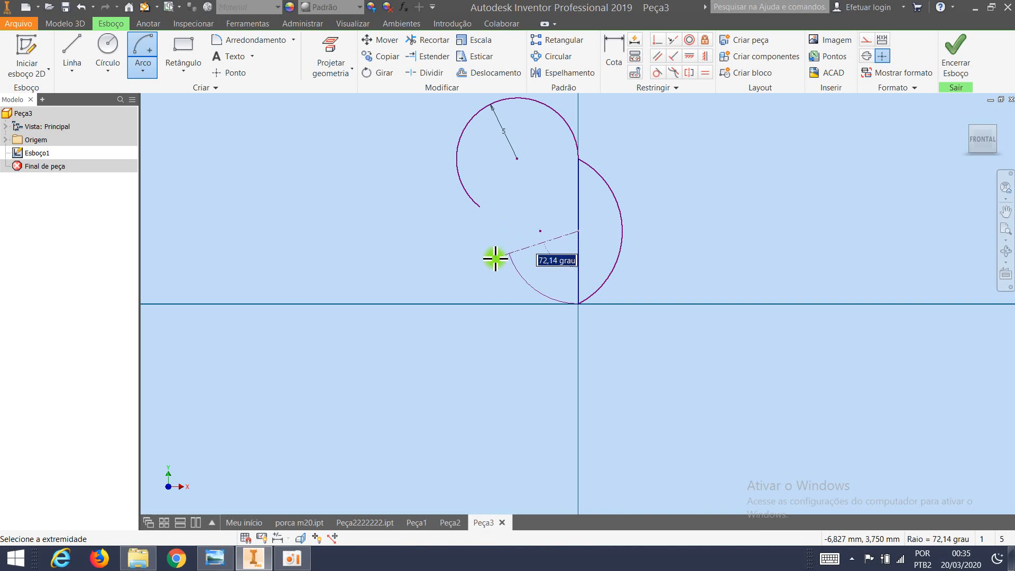
text(70)
key(Return)
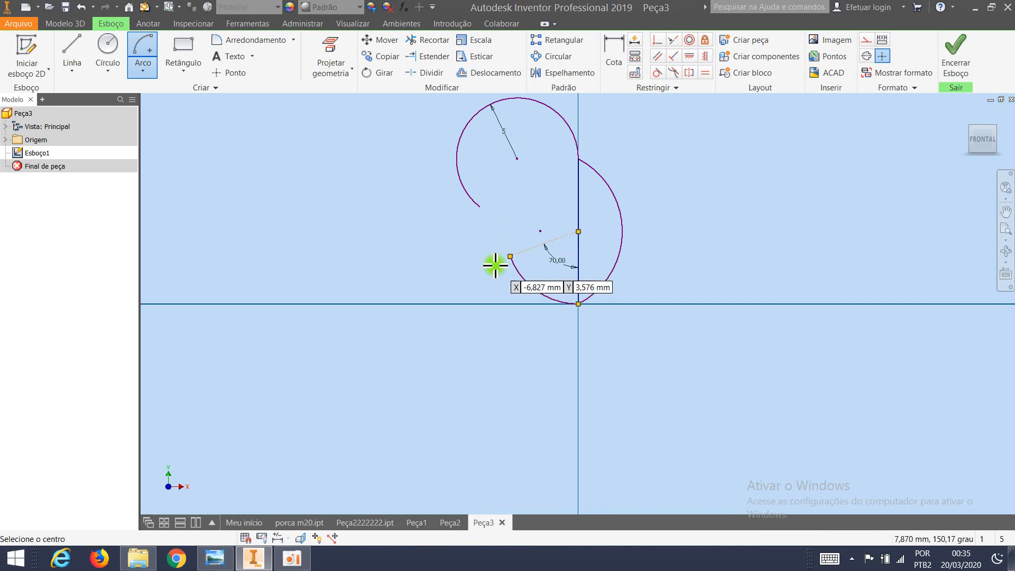
key(Escape)
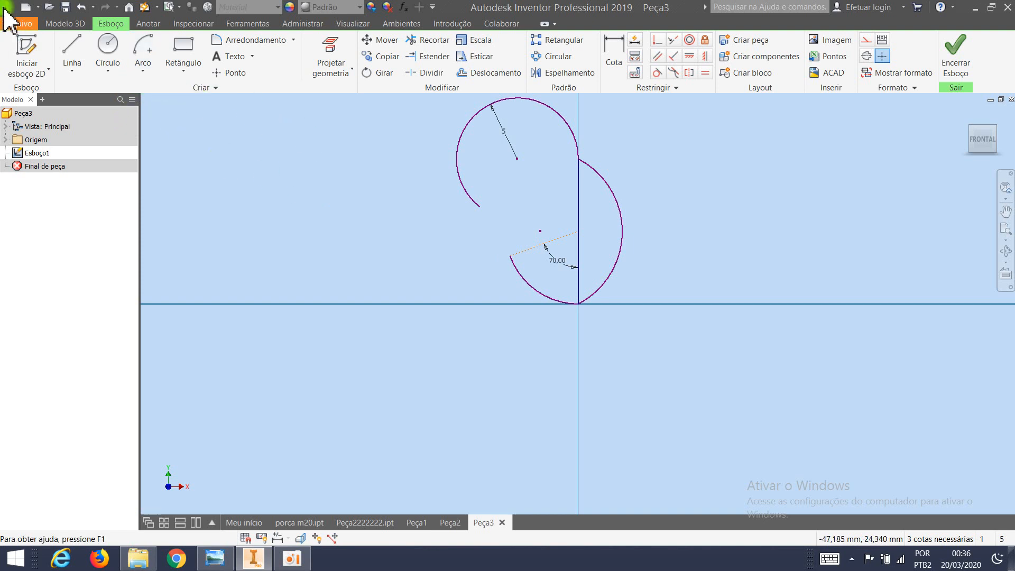
Create a new part from the metric template Padrão (mm).ipt.
click(65, 23)
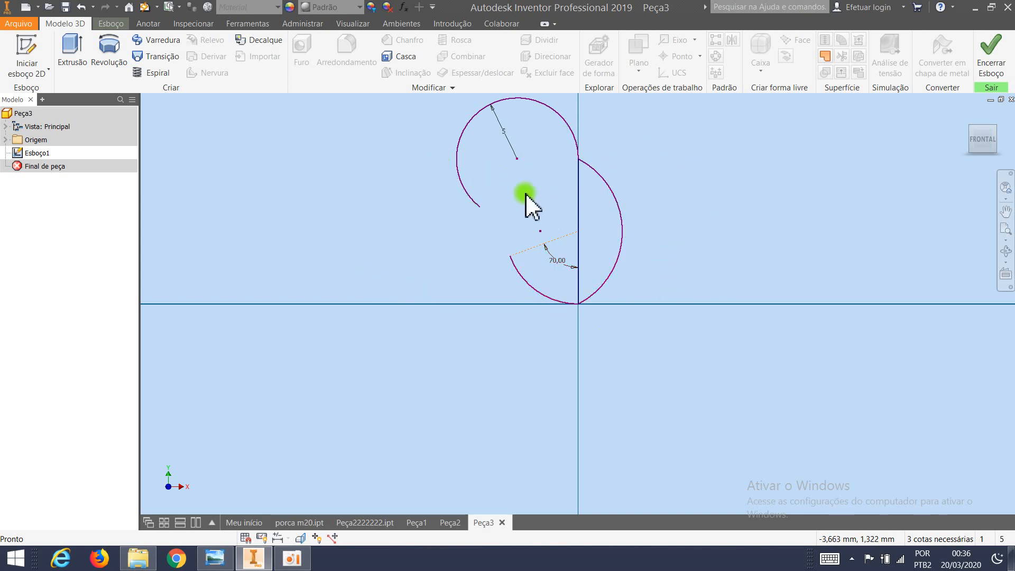
click(26, 12)
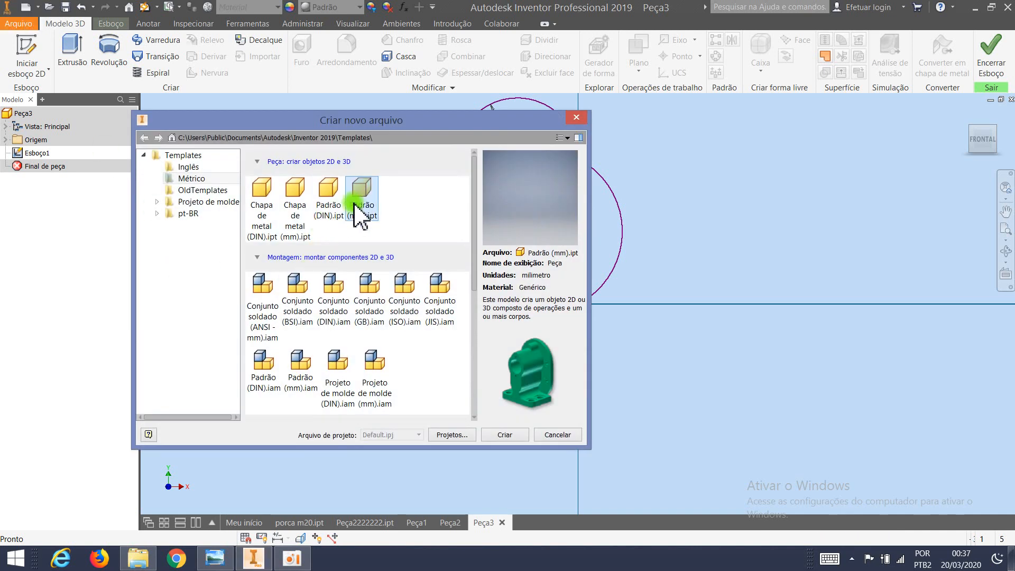
click(353, 203)
click(503, 434)
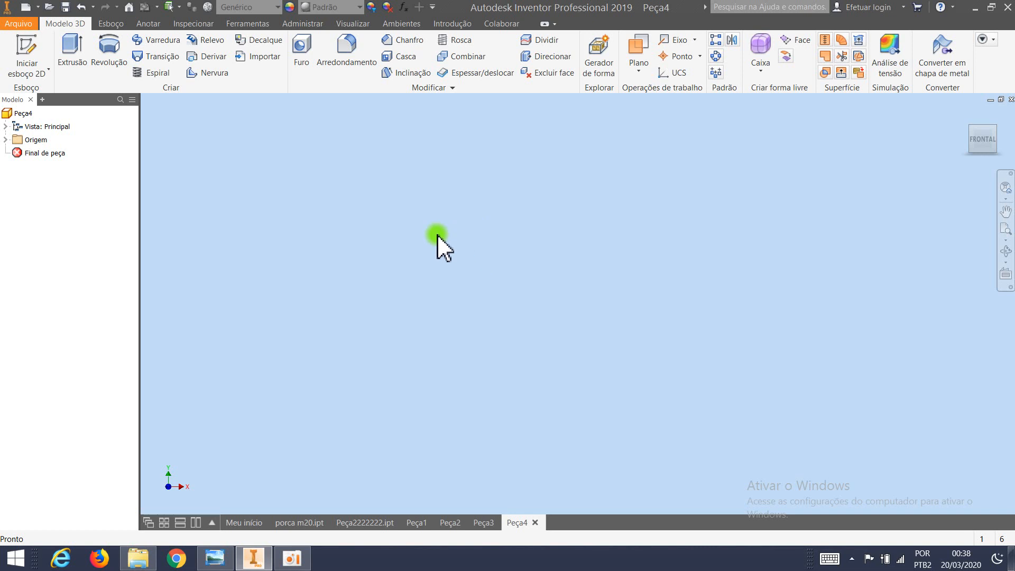
Start a sketch on the XY plane and draw a centre-point circle at the origin.
click(110, 23)
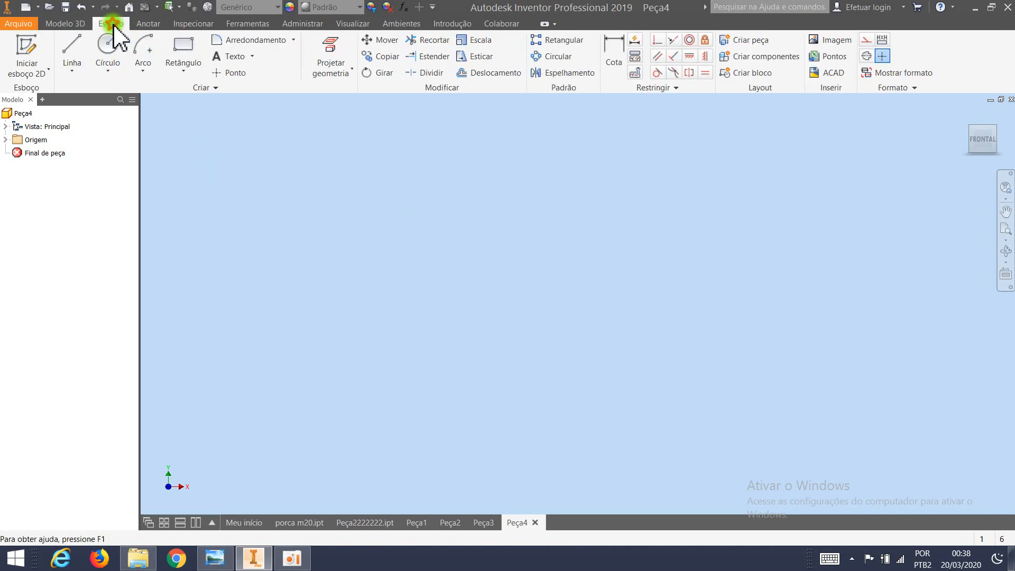
click(108, 52)
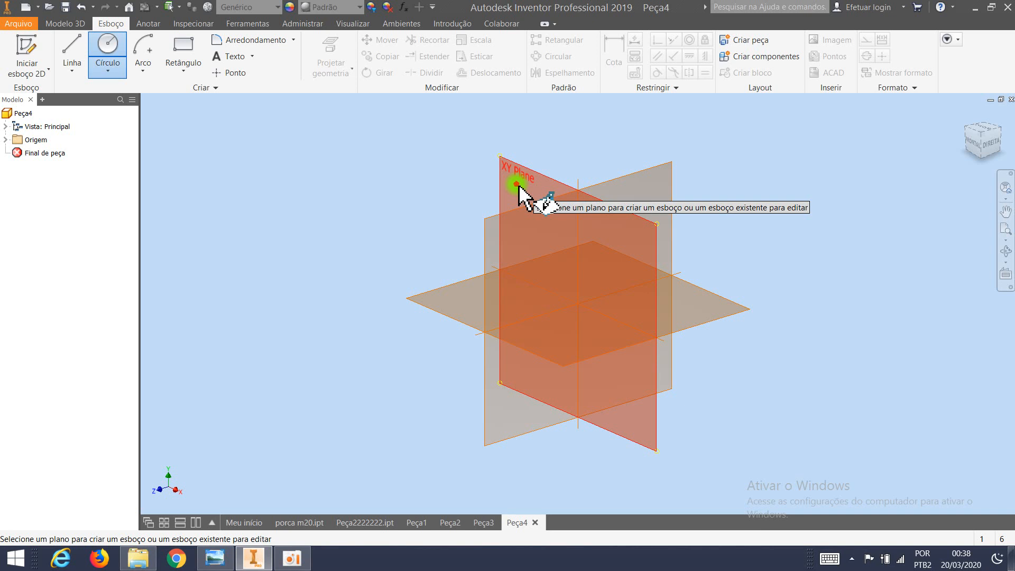
click(518, 187)
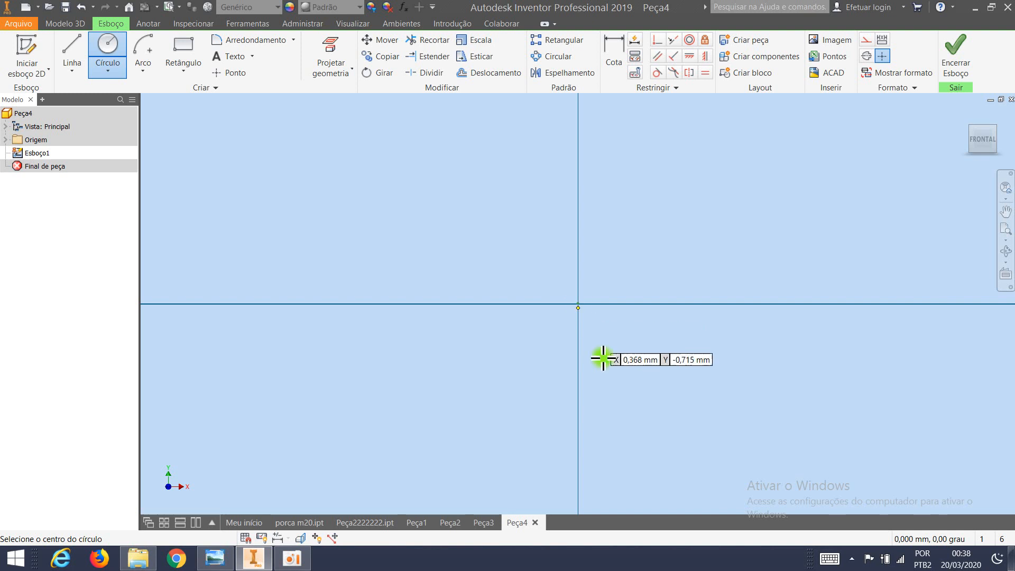
click(577, 304)
click(483, 361)
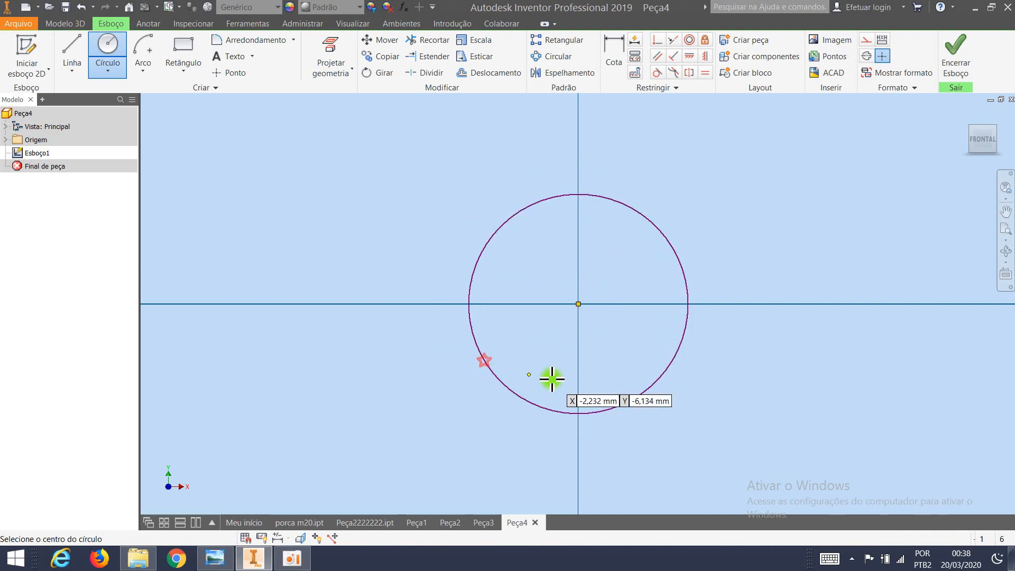
Draw a larger concentric circle about 34.6 mm in diameter around the first one and finish the sketch.
click(578, 303)
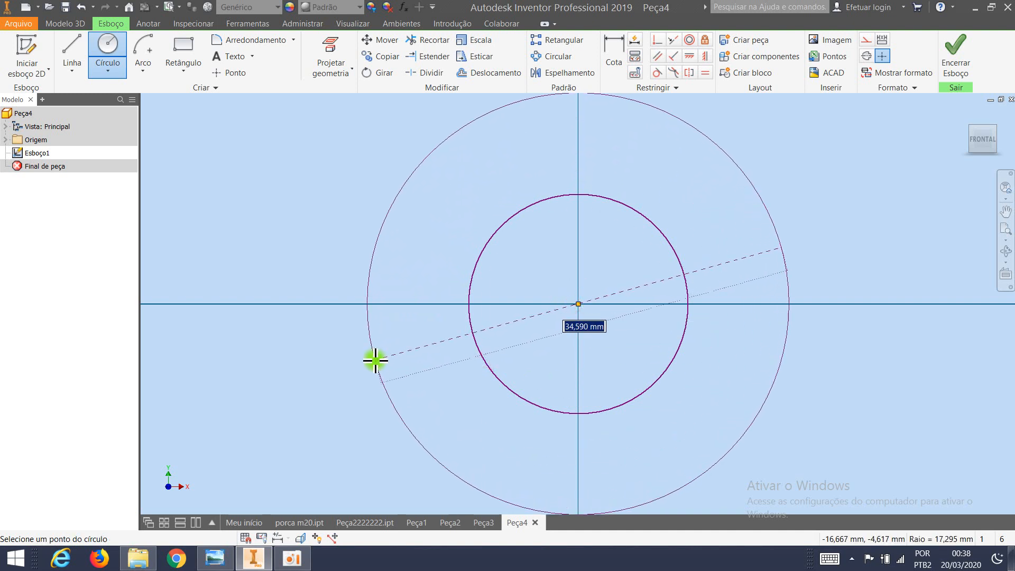
click(375, 360)
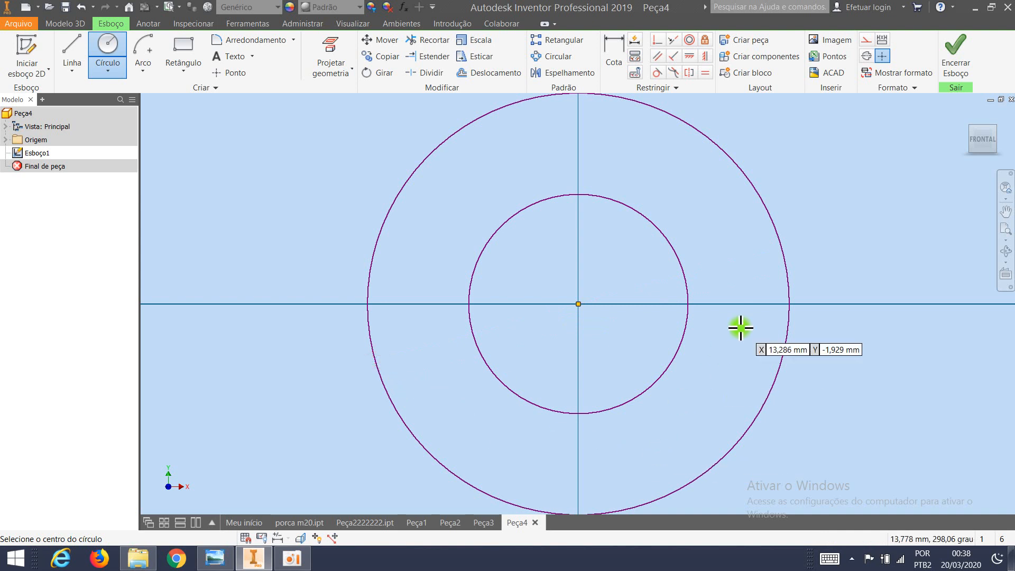
scroll(738, 328, down, 5)
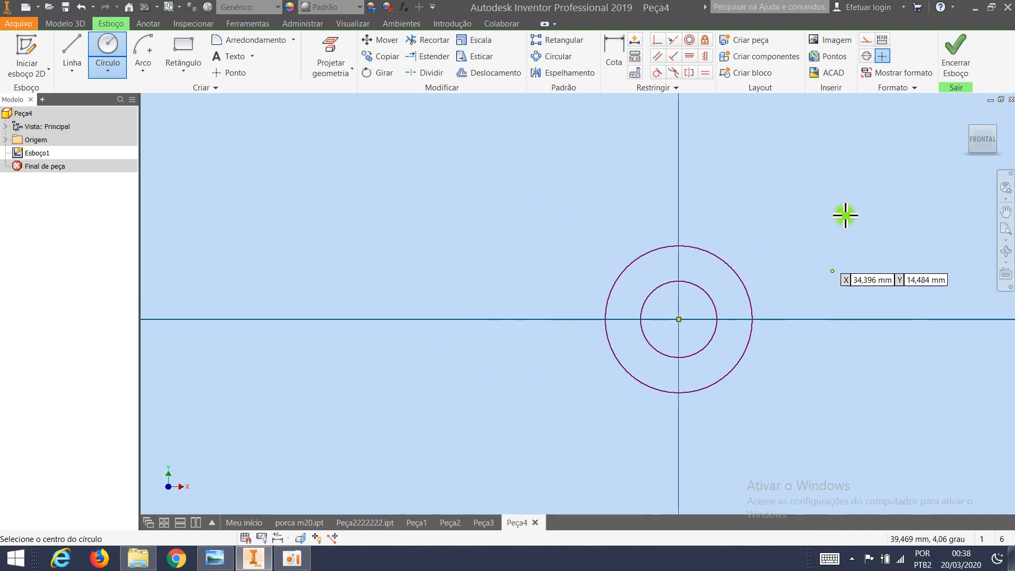
click(929, 91)
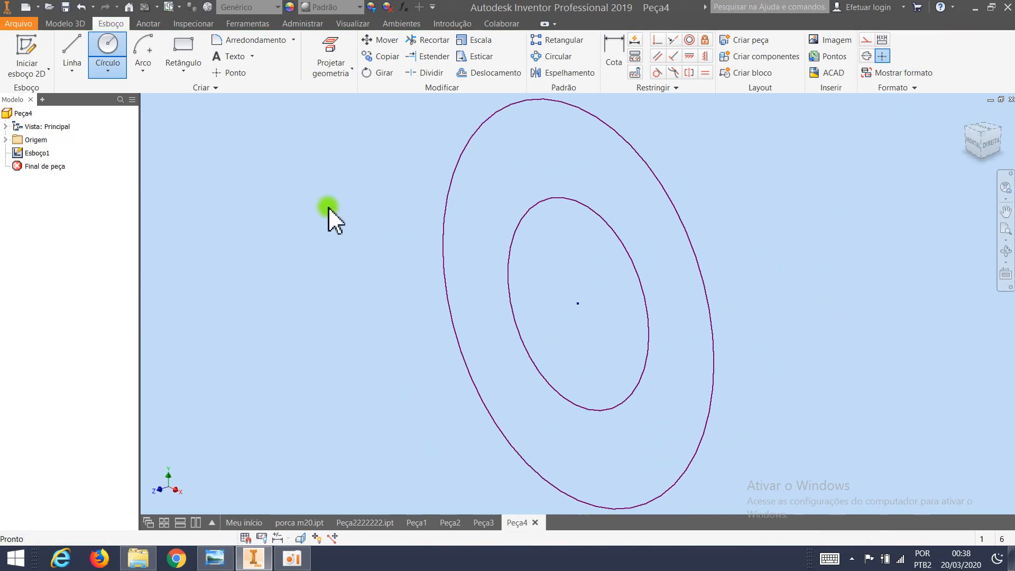
Extrude the ring-shaped region between the two circles 2 mm to form a flat washer.
click(73, 25)
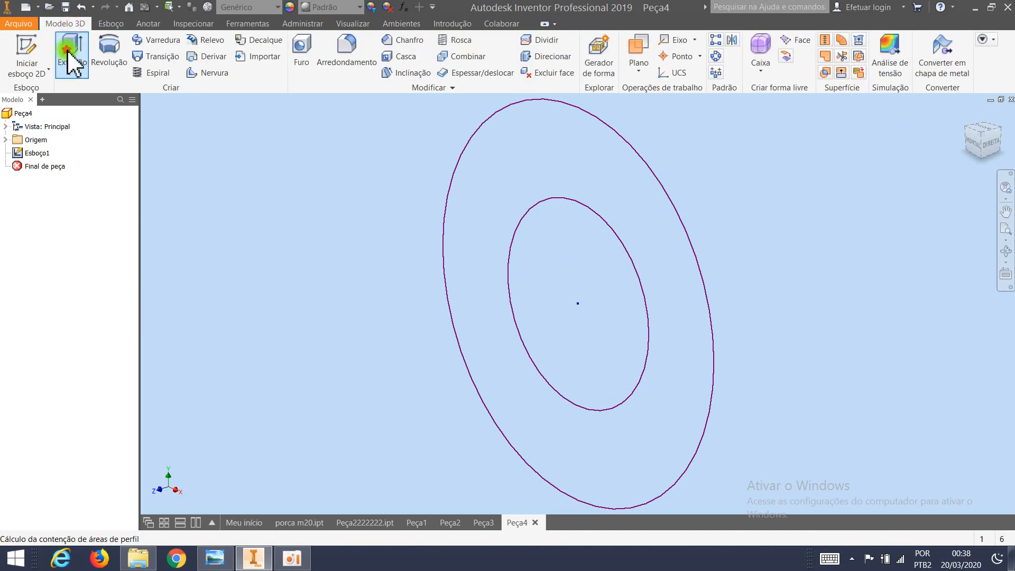
click(72, 53)
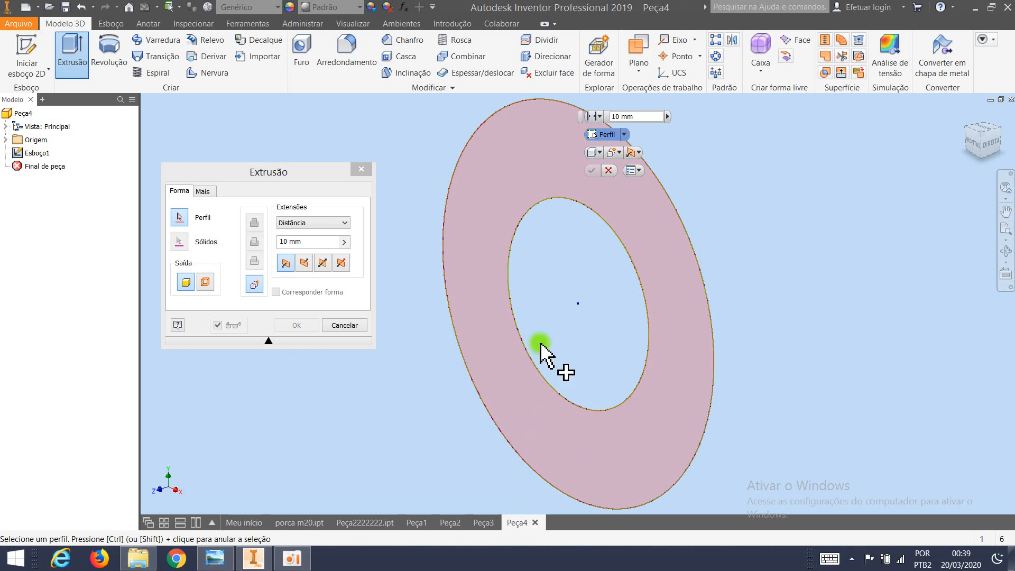
click(491, 197)
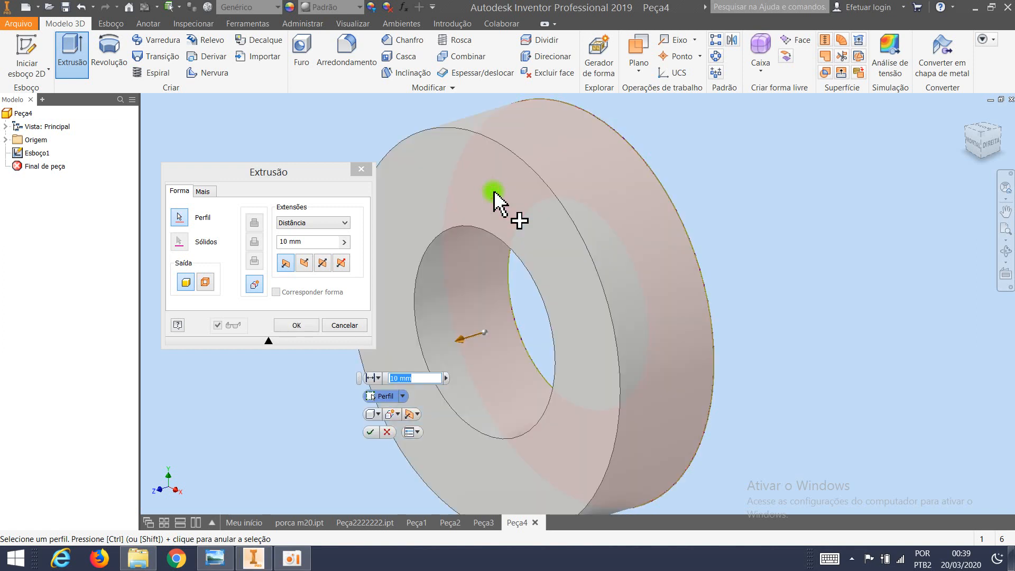
scroll(453, 384, up, 3)
middle_drag(453, 385, 552, 323)
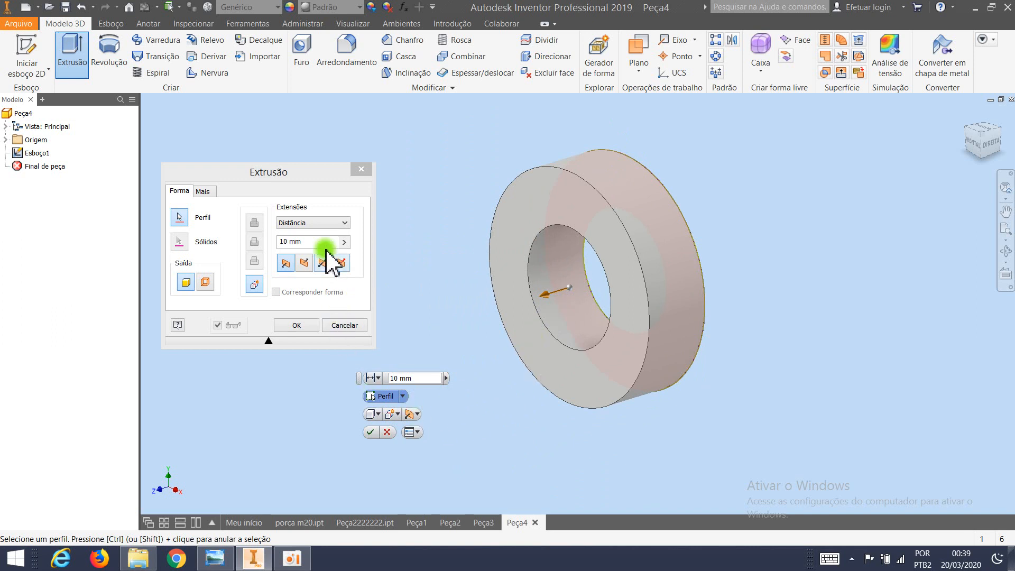
drag(310, 241, 276, 246)
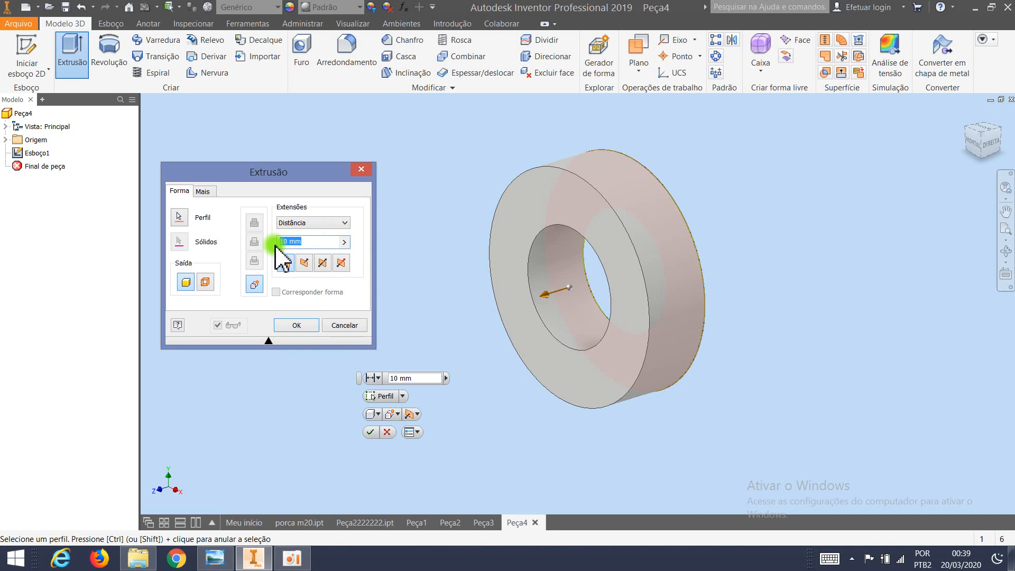
text(2)
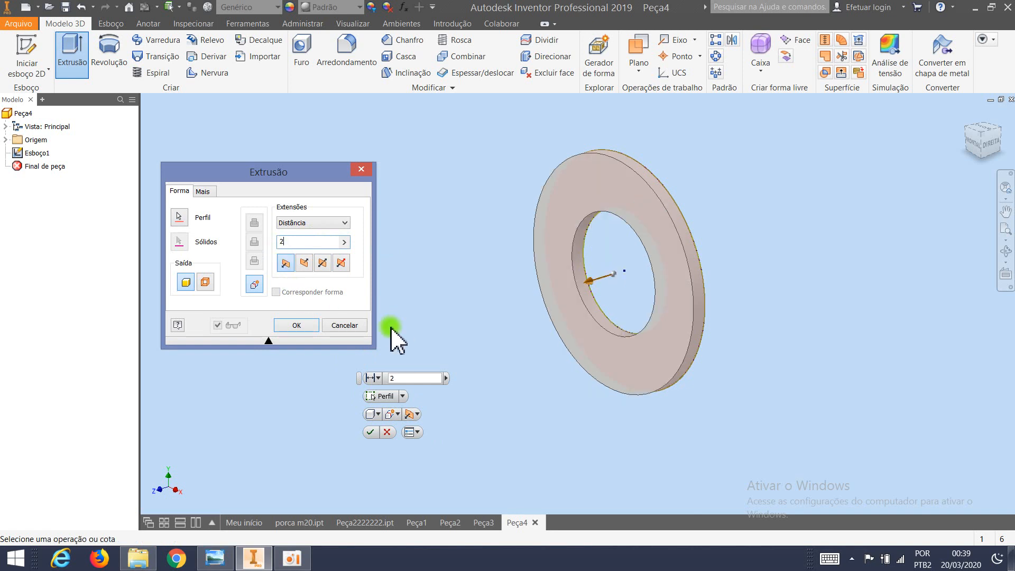
click(297, 325)
key(F4)
drag(623, 420, 569, 405)
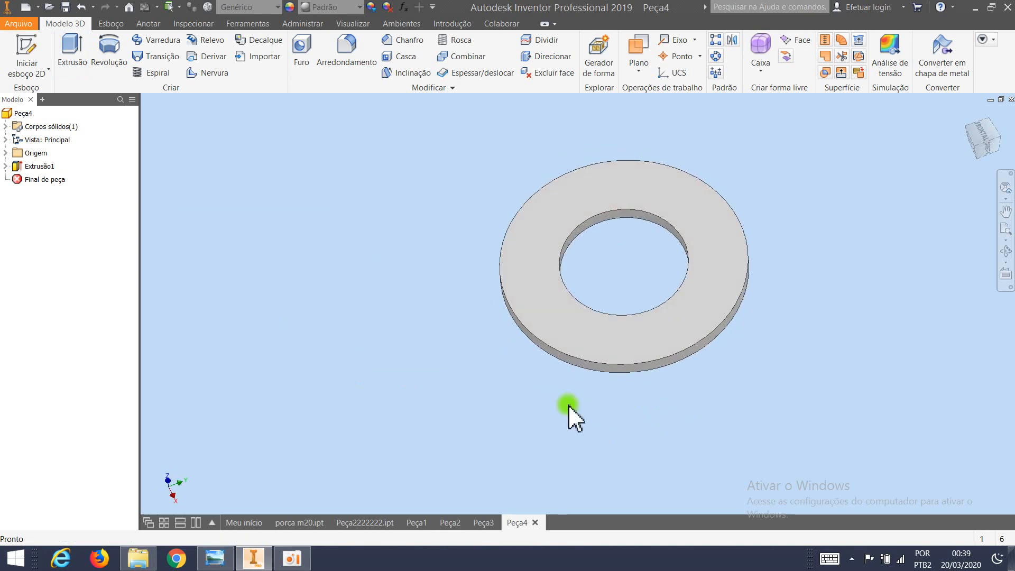
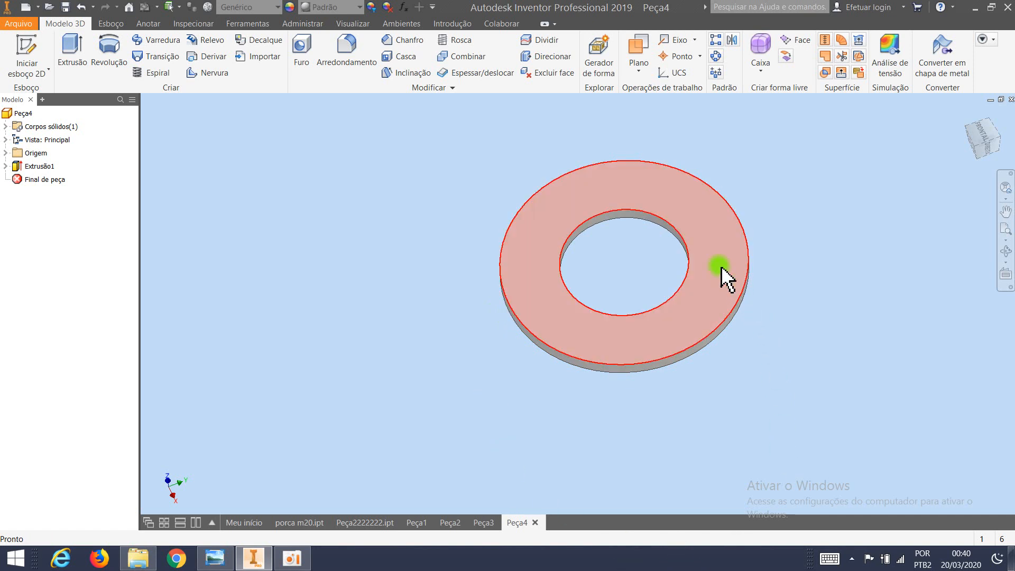
Start a sketch on the washer's upper face and draw a centred circle about 18 mm in diameter along the hole's edge.
click(715, 241)
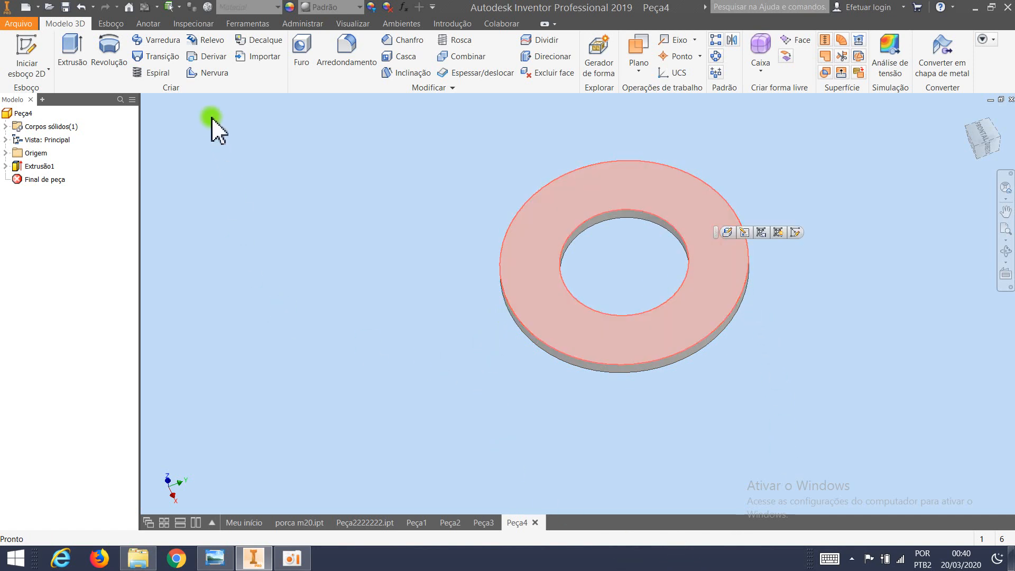
click(120, 22)
click(110, 45)
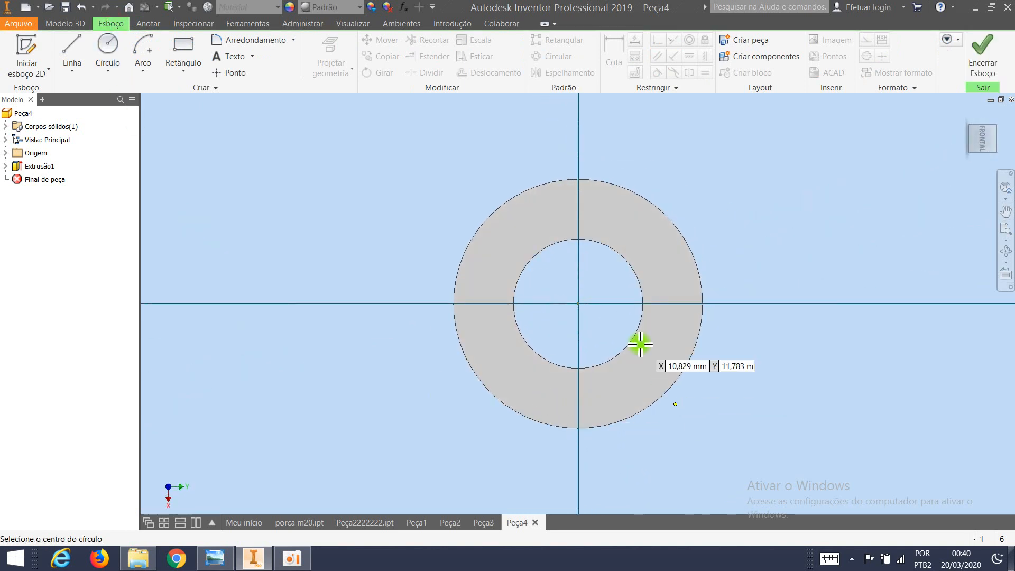
click(577, 303)
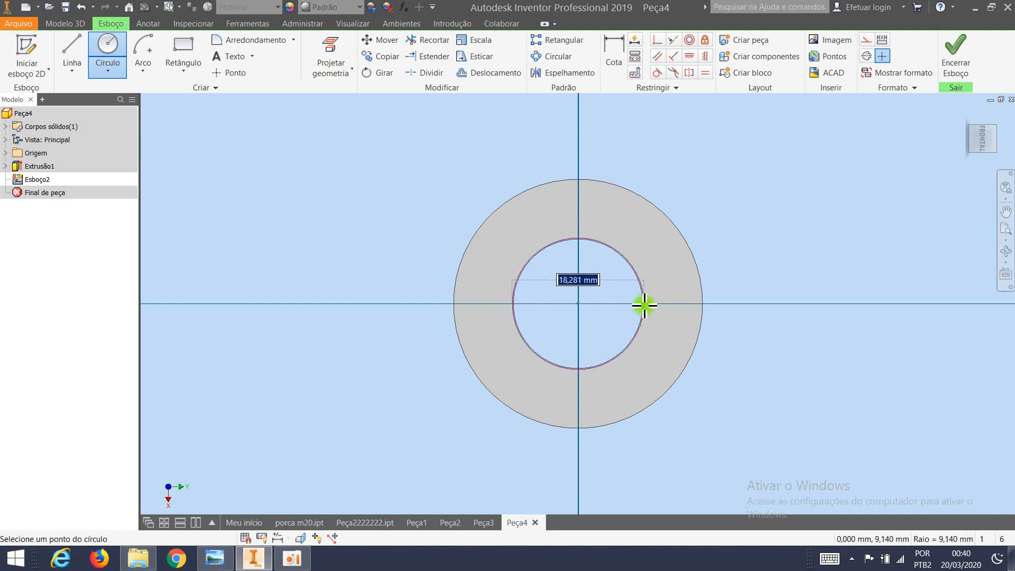
scroll(641, 305, up, 5)
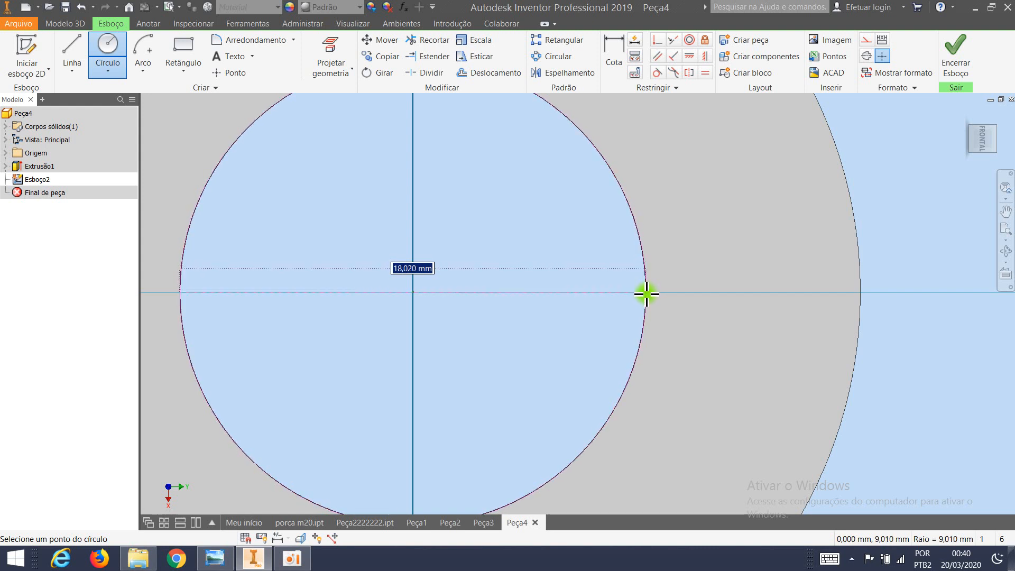
click(646, 293)
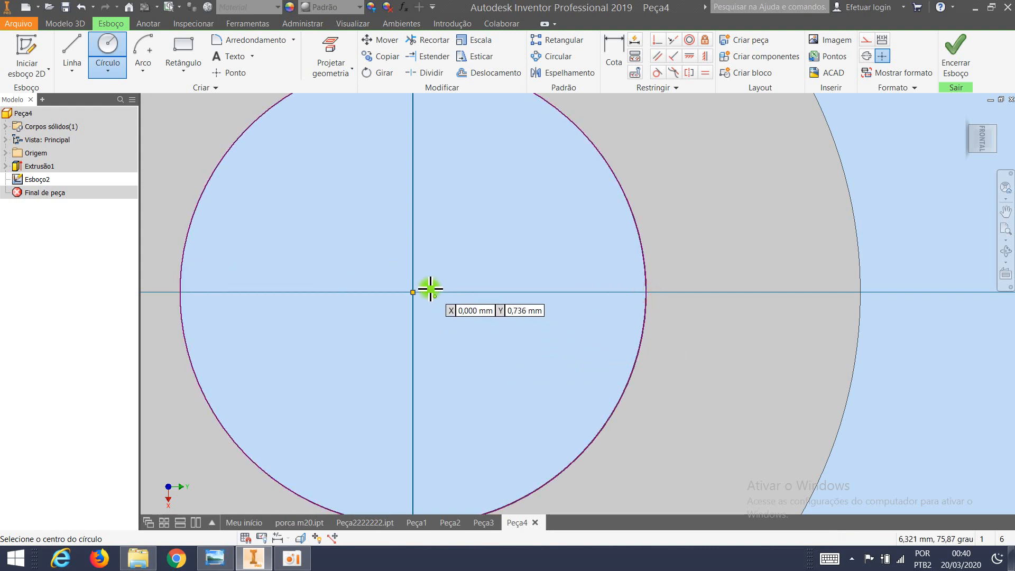
Draw a concentric circle about 19.2 mm in diameter around the hole-edge circle and finish the sketch.
click(413, 292)
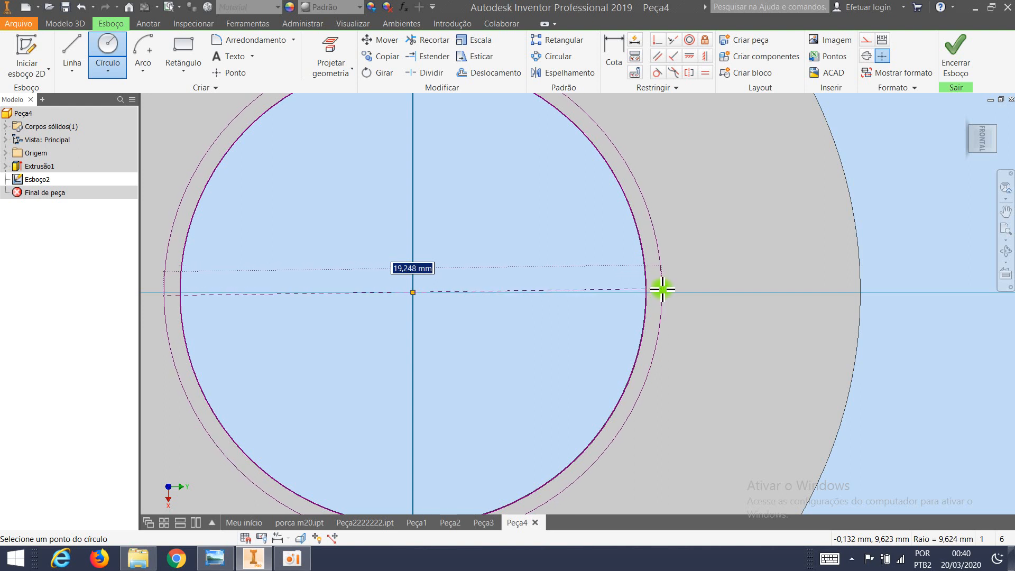
click(661, 290)
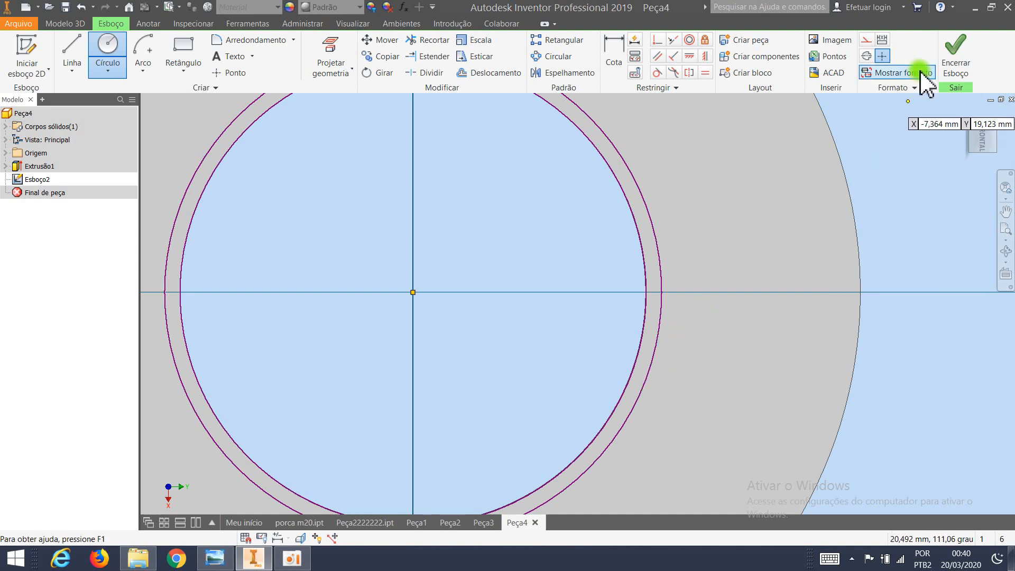
key(Escape)
click(953, 62)
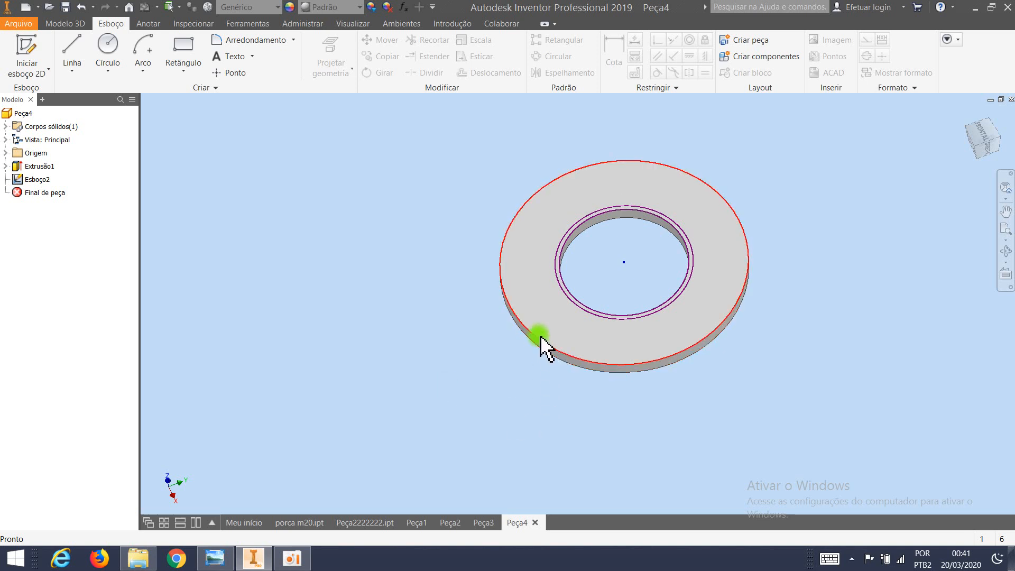
Start a line sketch on the YZ origin plane, which cuts through the middle of the washer.
mouse_move(556, 351)
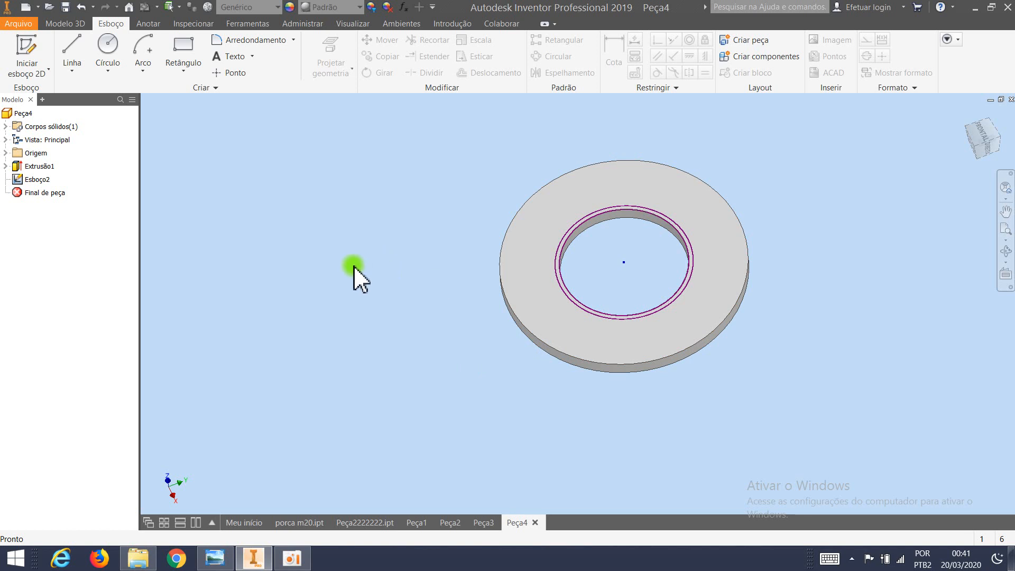
click(5, 153)
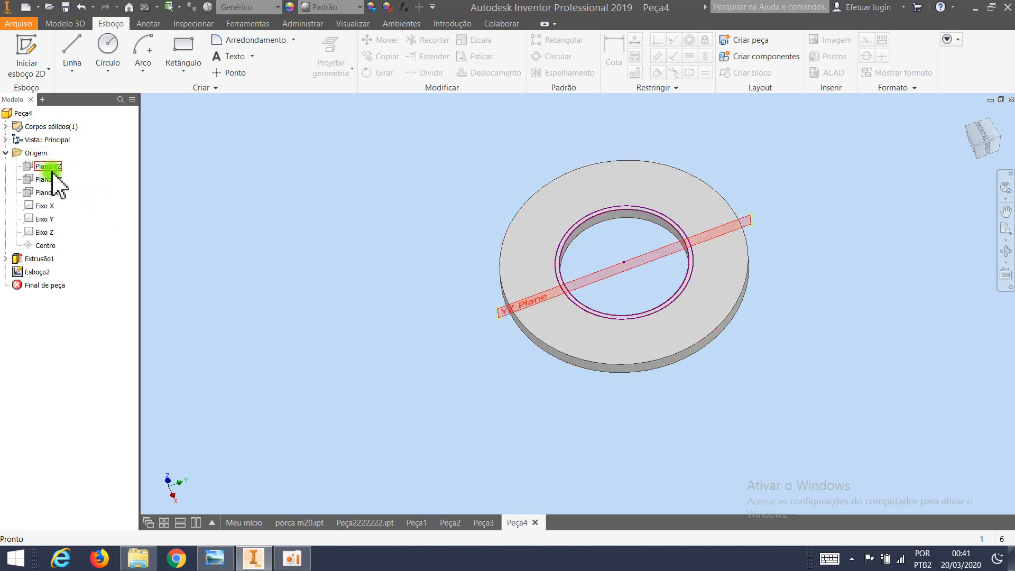
shift+middle_drag(265, 286, 269, 256)
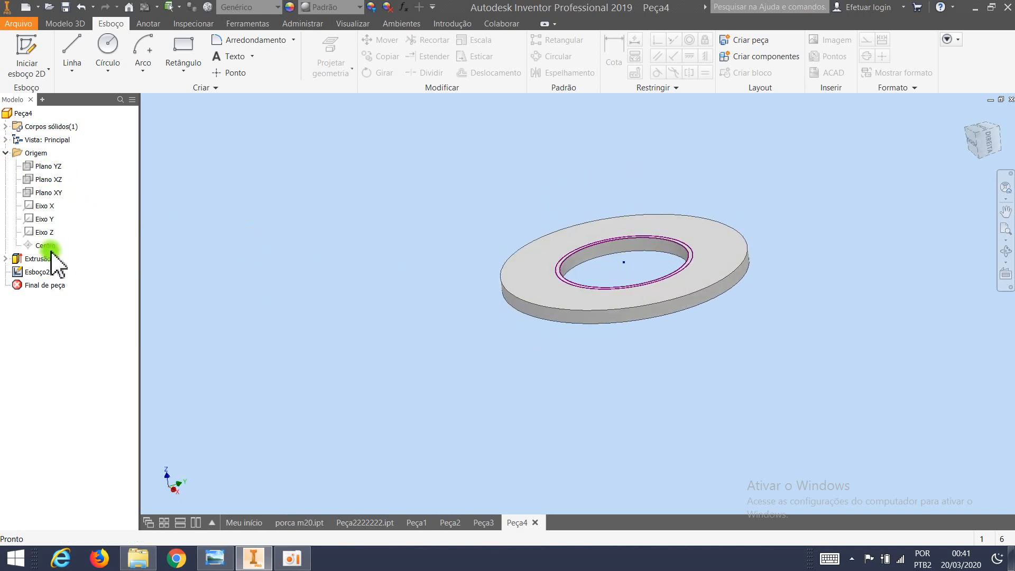
click(54, 167)
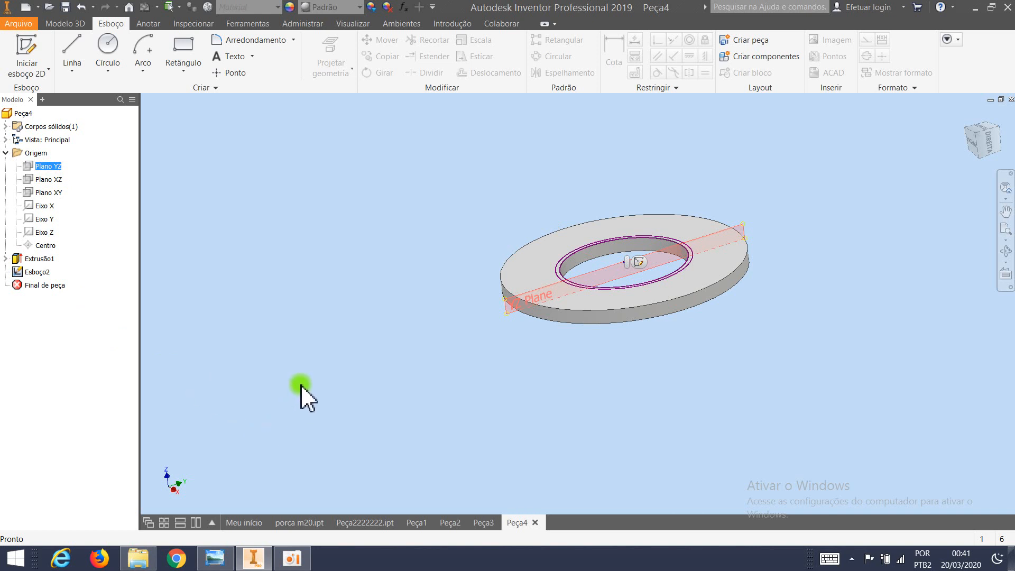
shift+middle_drag(550, 422, 525, 415)
scroll(559, 416, down, 3)
scroll(608, 333, up, 3)
middle_drag(613, 307, 476, 358)
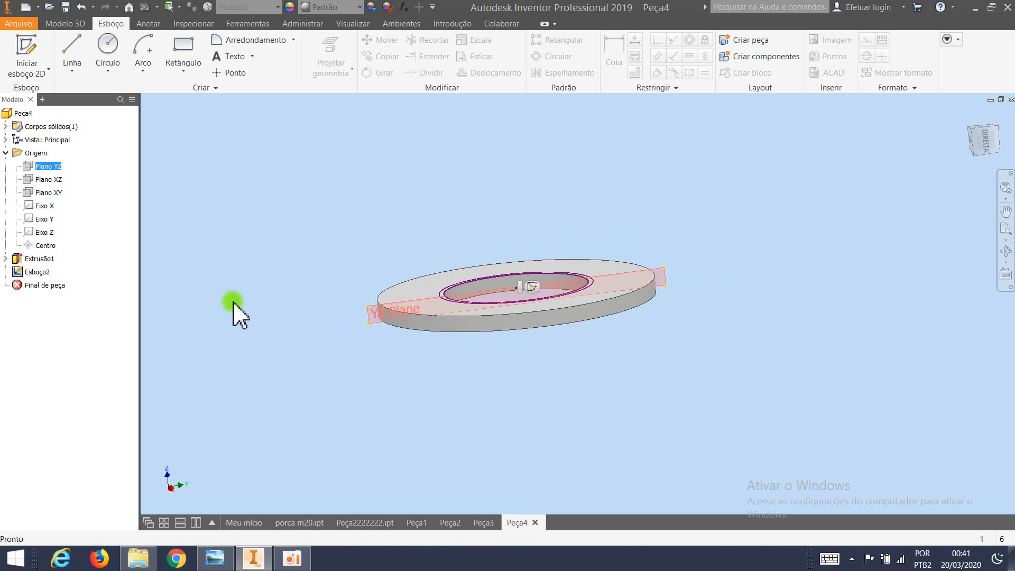
click(71, 41)
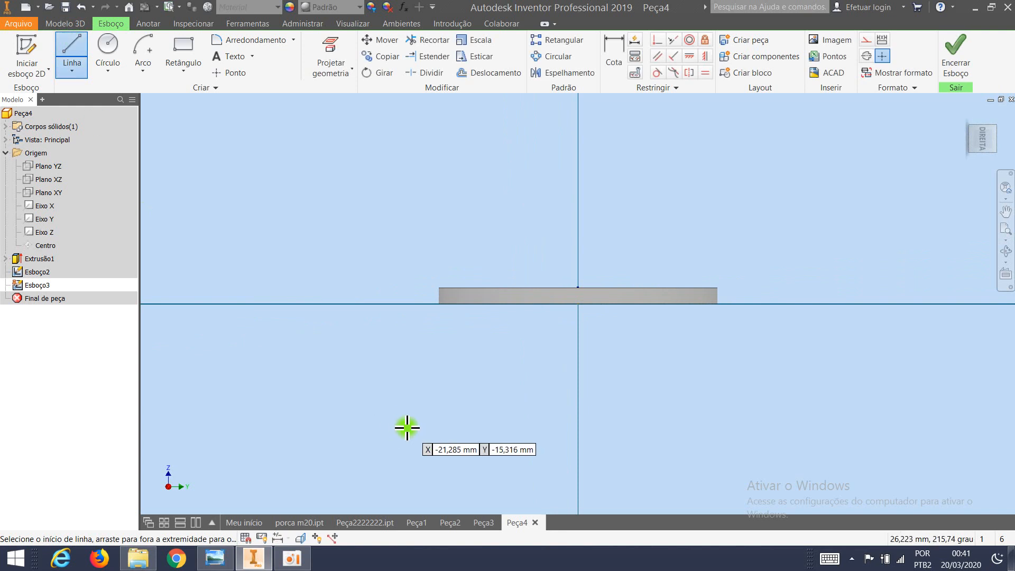
Draw a vertical line about 81 mm long upward from the centre of the washer's upper face.
click(578, 288)
scroll(578, 283, down, 5)
middle_drag(578, 284, 560, 362)
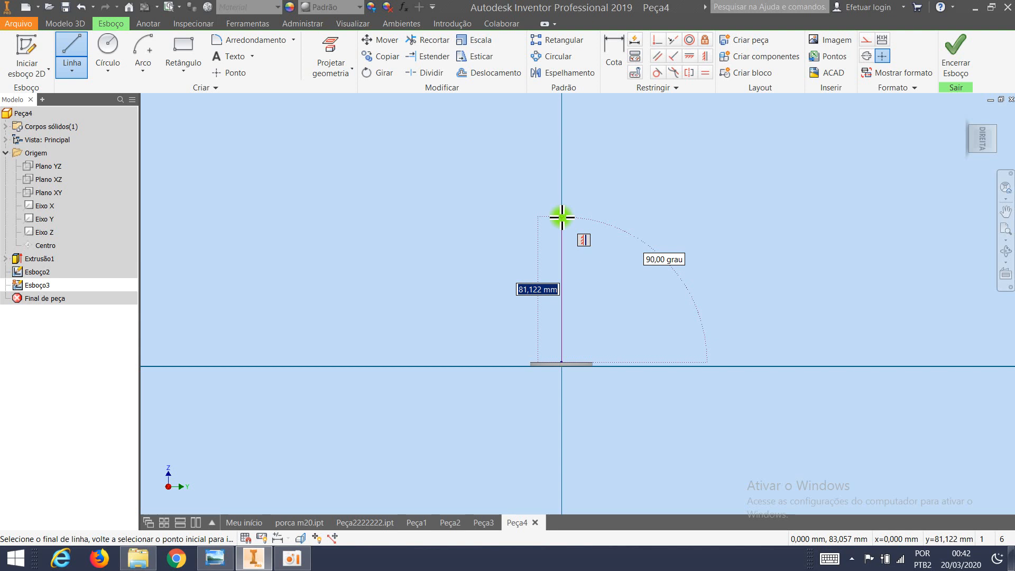
click(561, 217)
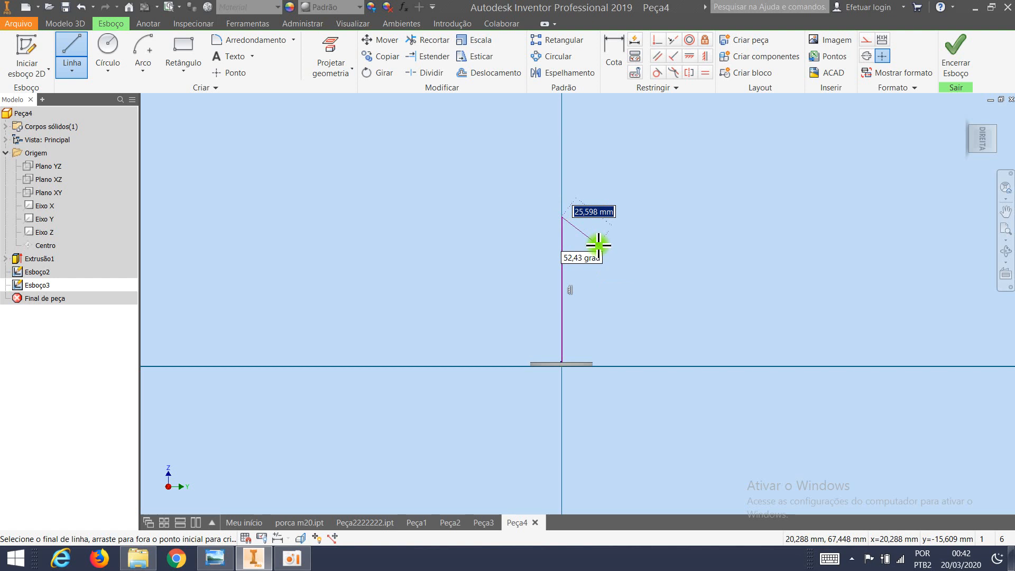
key(Escape)
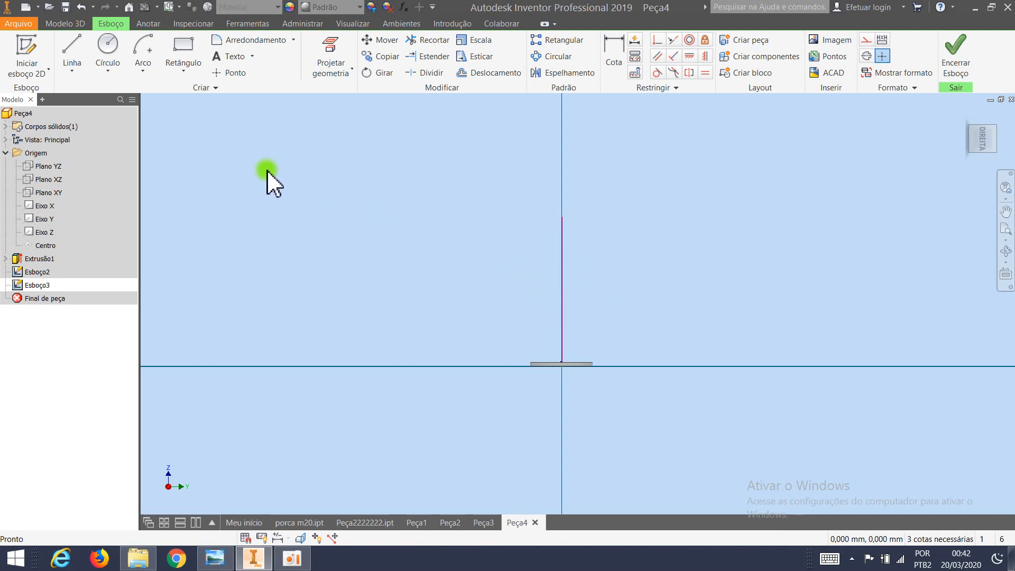
Draw a centre-point arc of about 25.4 mm radius and 90 degrees from the line's upper end, then finish the sketch.
click(148, 51)
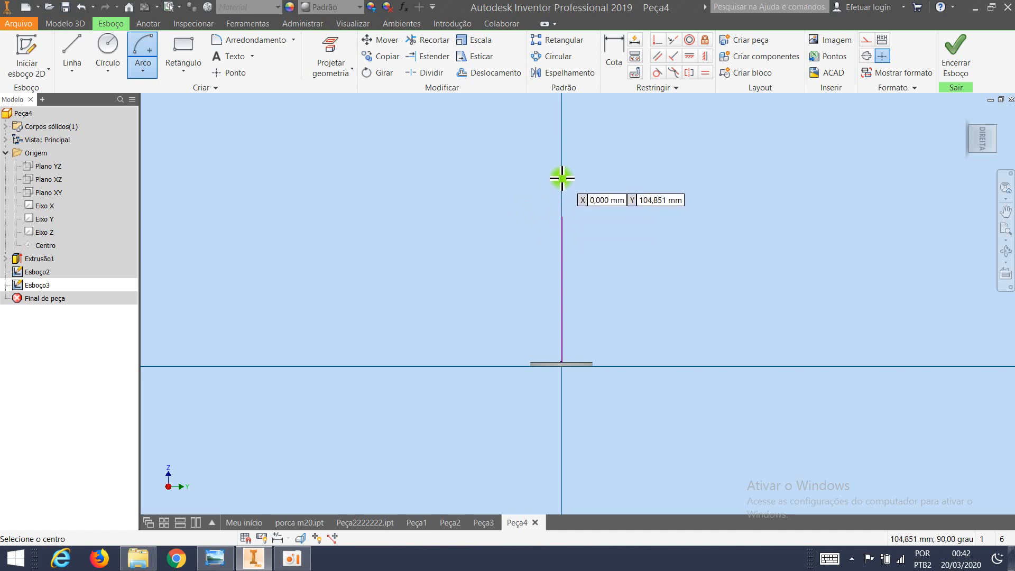
click(516, 217)
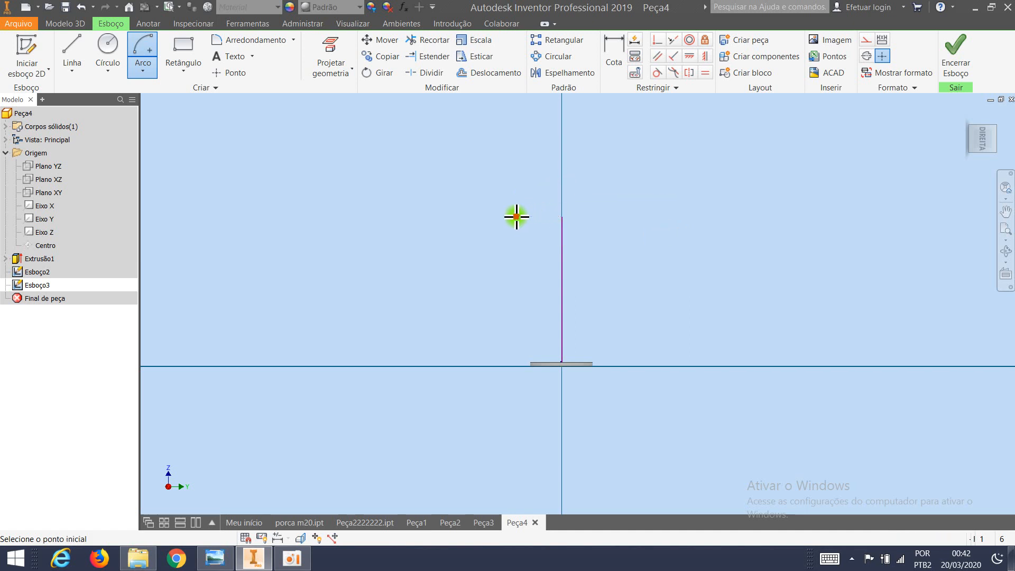
click(563, 216)
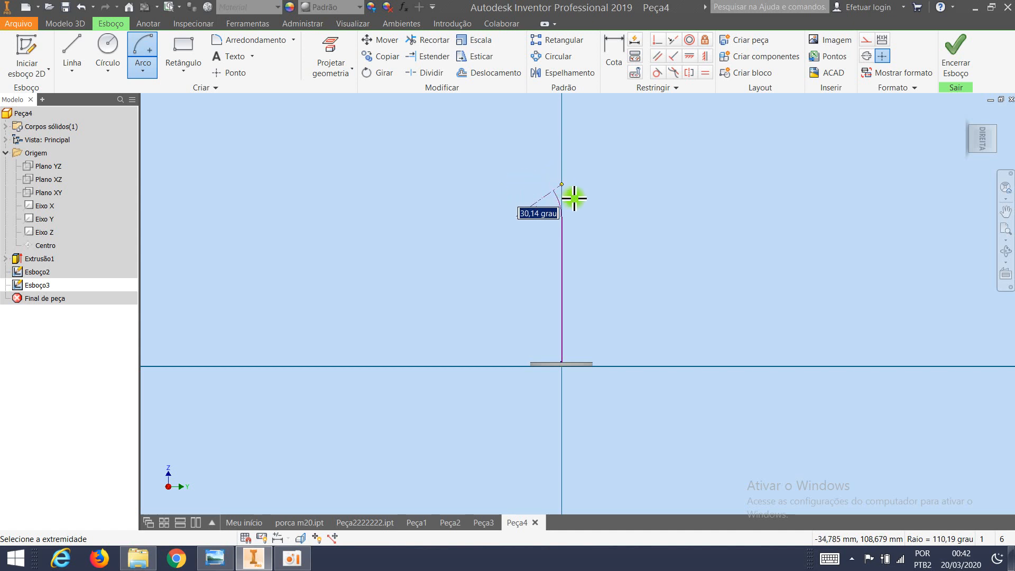
scroll(583, 229, up, 5)
scroll(428, 143, up, 4)
scroll(483, 200, up, 3)
scroll(482, 204, down, 5)
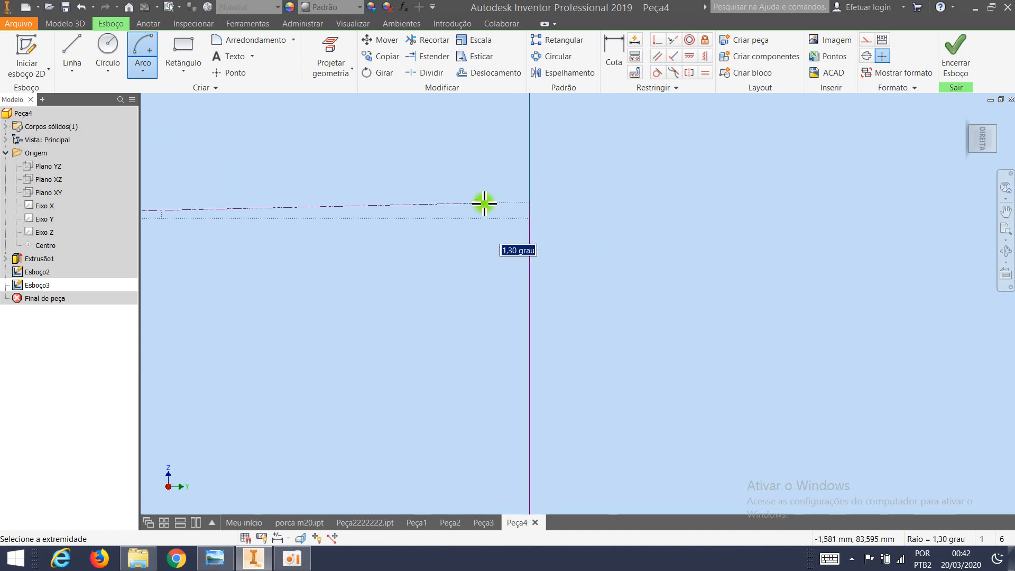
scroll(434, 199, down, 5)
scroll(395, 229, down, 3)
mouse_move(395, 229)
middle_down()
mouse_move(420, 251)
mouse_move(496, 265)
middle_up()
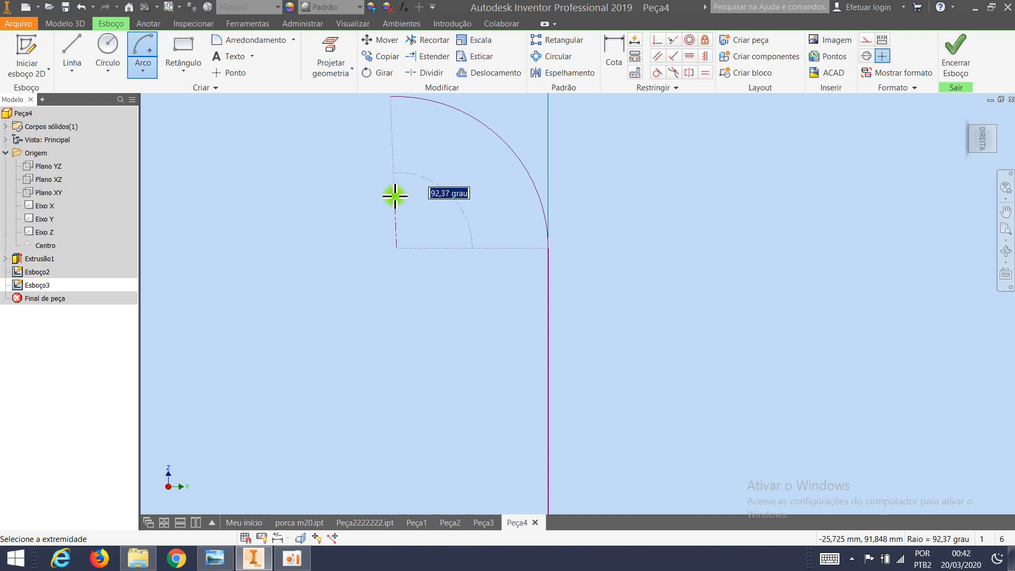
text(90)
key(Return)
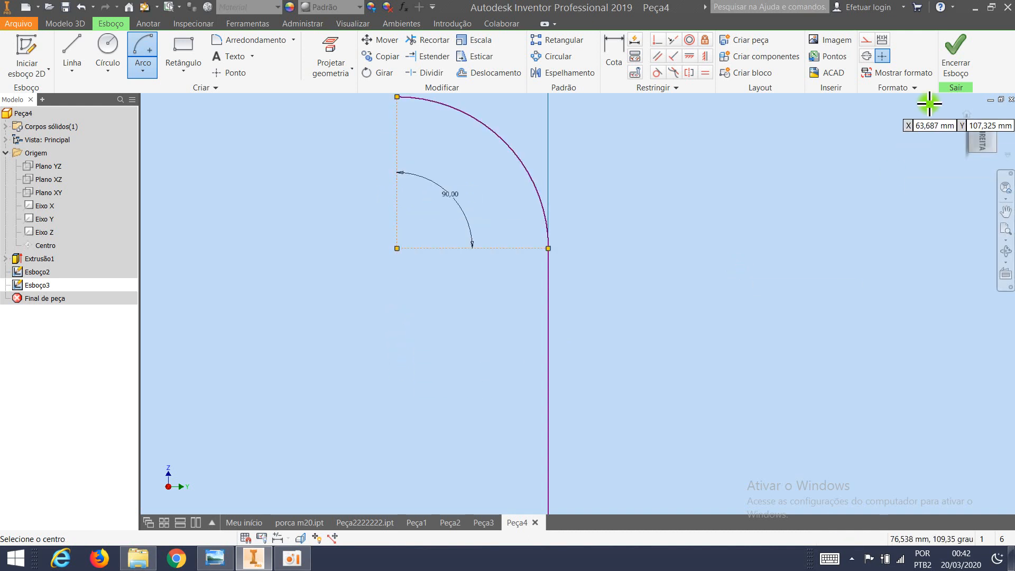
click(960, 61)
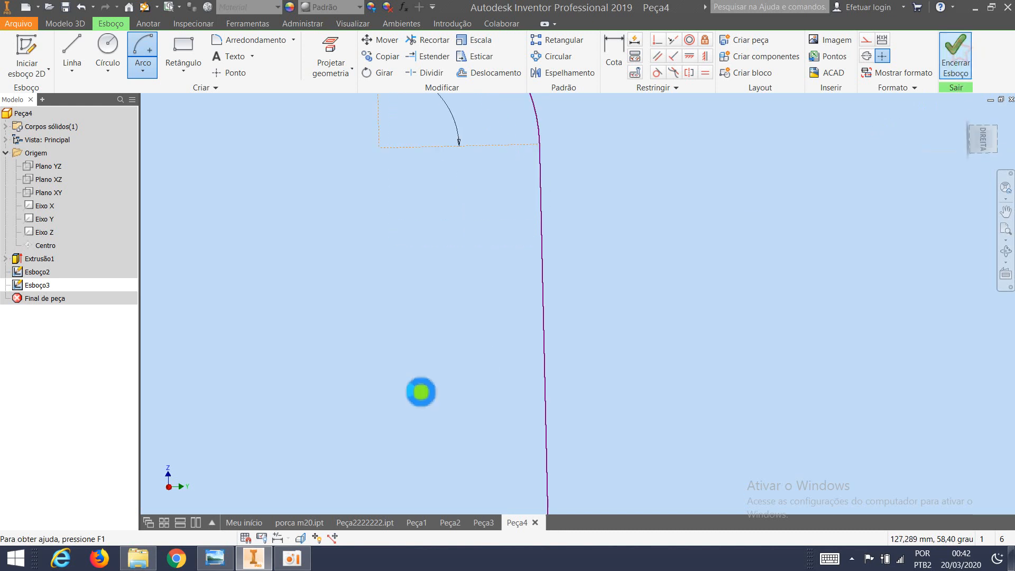
Examine the curved path and the ring profile on the washer from several angles.
middle_drag(386, 349, 471, 338)
scroll(470, 349, down, 3)
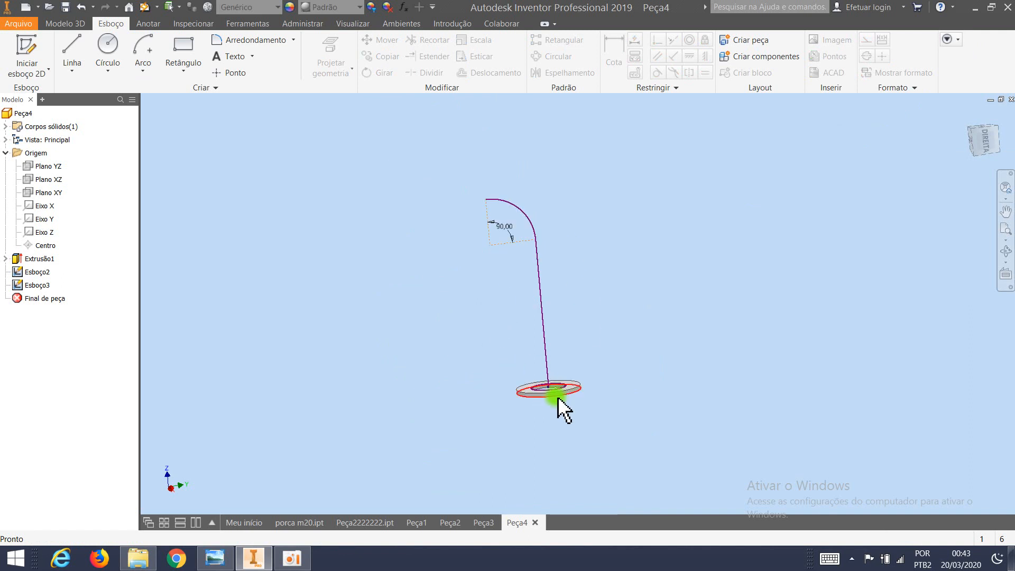
mouse_move(557, 396)
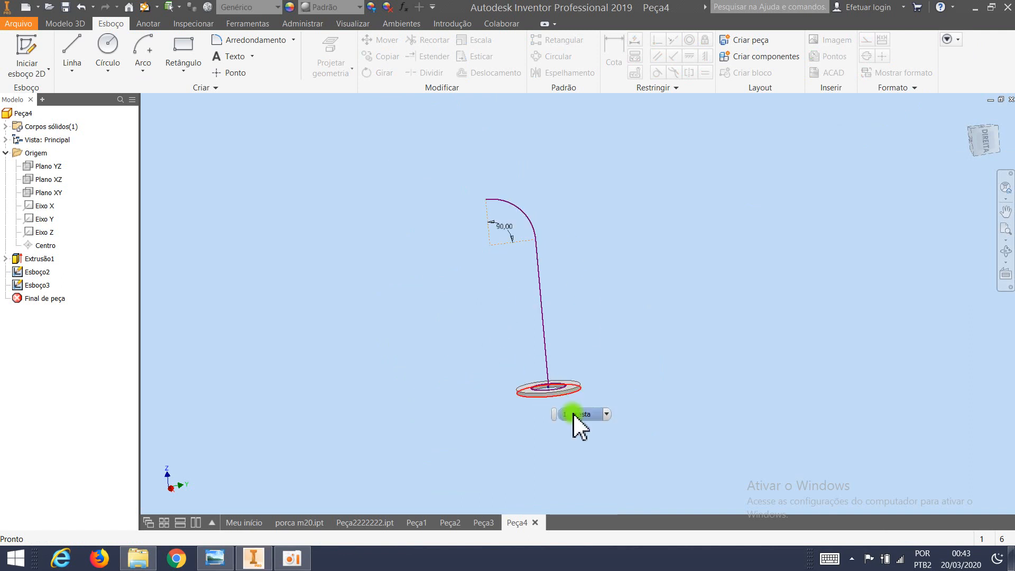
mouse_move(573, 413)
shift+middle_down()
mouse_move(574, 427)
mouse_move(581, 407)
mouse_move(584, 415)
shift+middle_up()
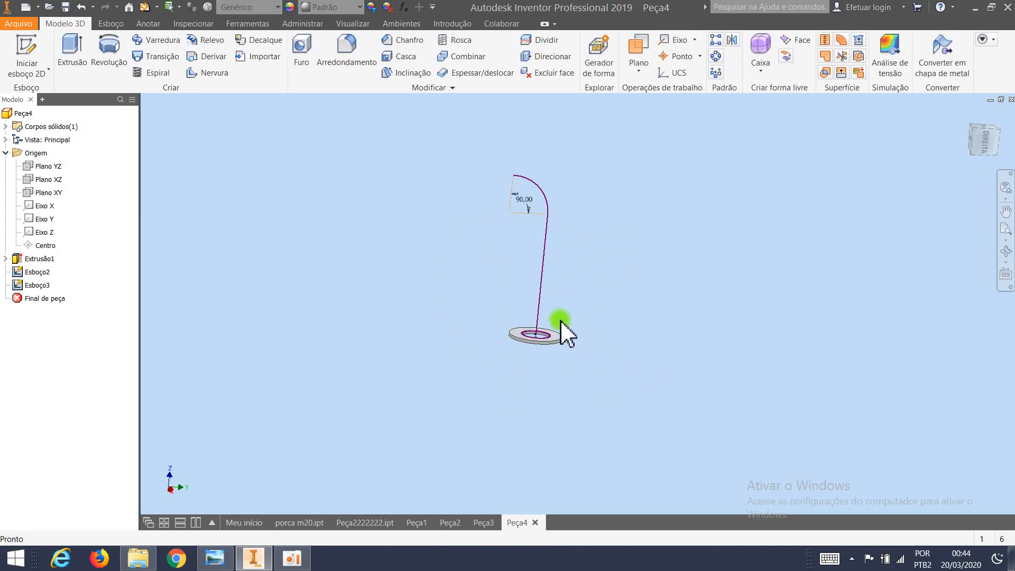
scroll(540, 318, down, 5)
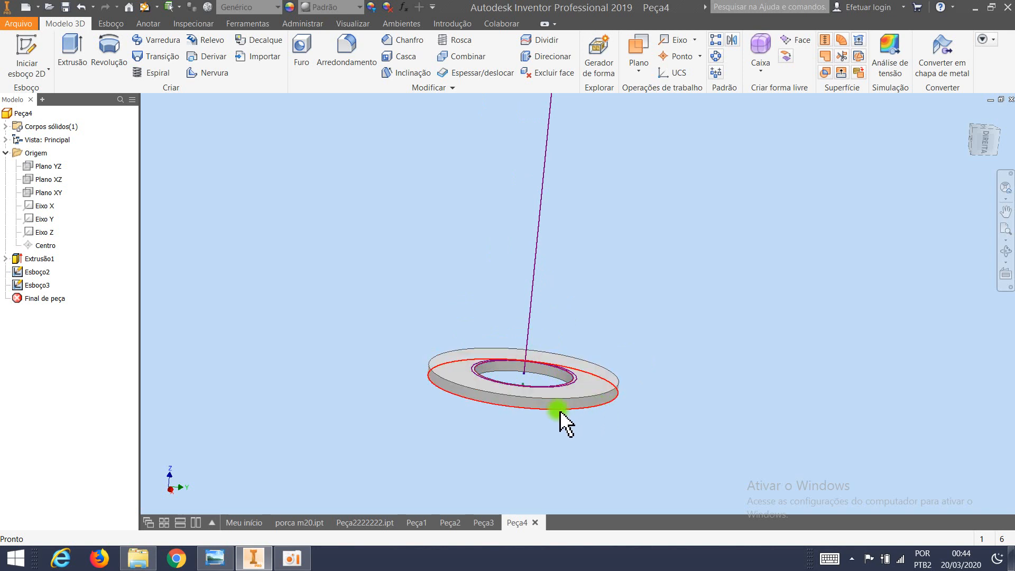
scroll(492, 400, up, 3)
key(F4)
drag(487, 380, 469, 398)
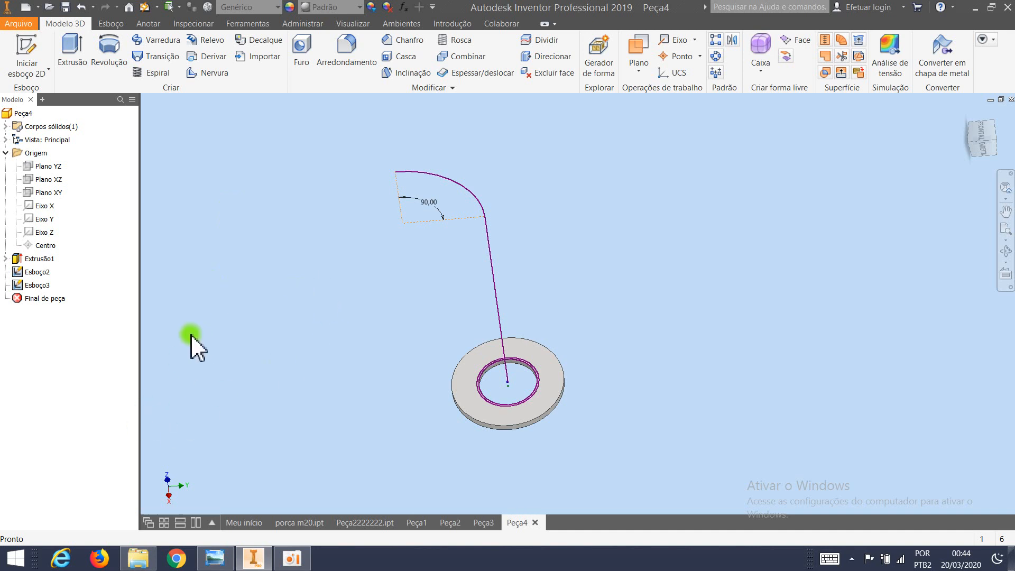
Sweep the thin ring profile on the washer along the vertical line and 90-degree arc as a joined solid, keeping path orientation.
click(157, 40)
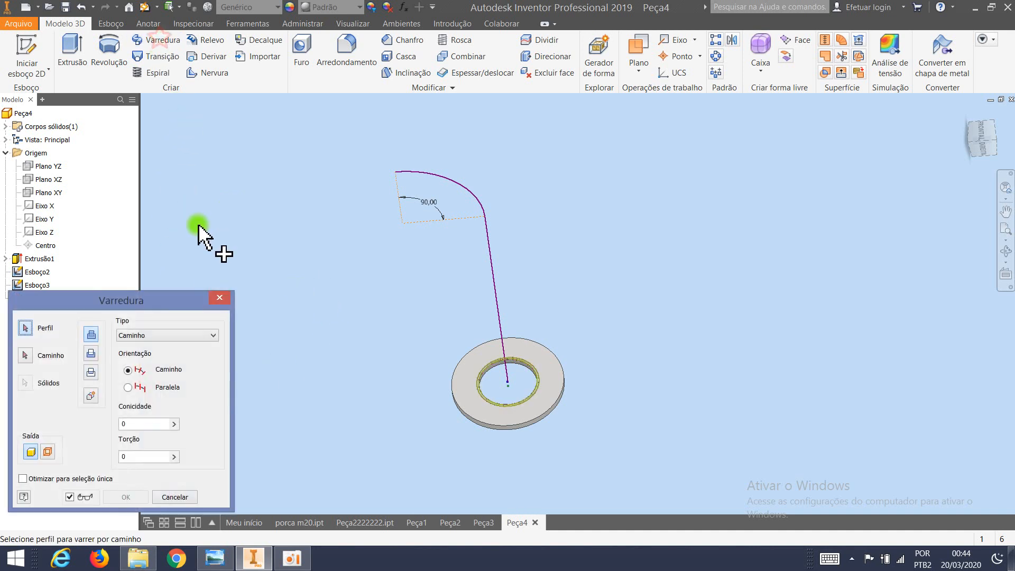
drag(180, 297, 843, 189)
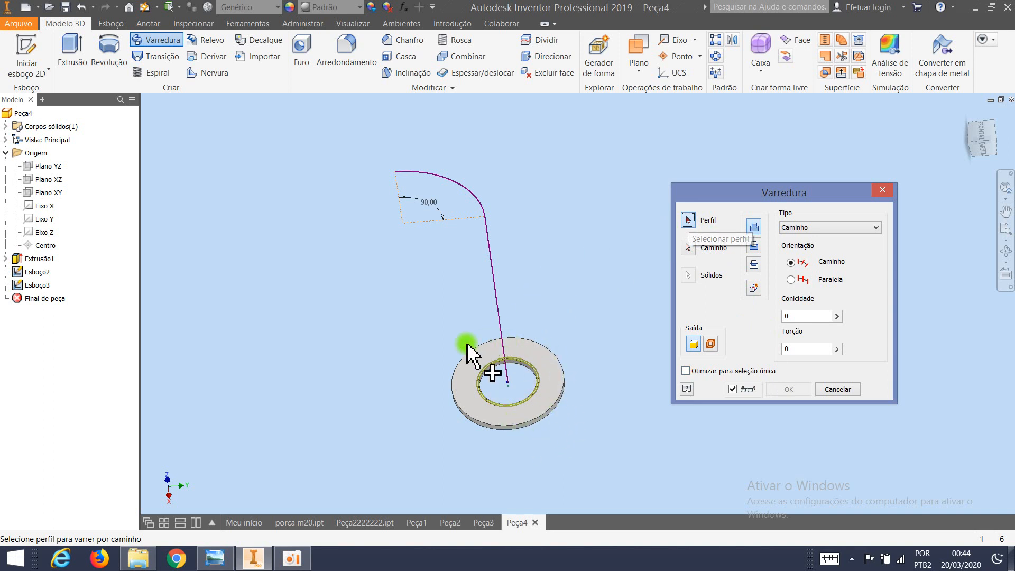
scroll(525, 402, up, 5)
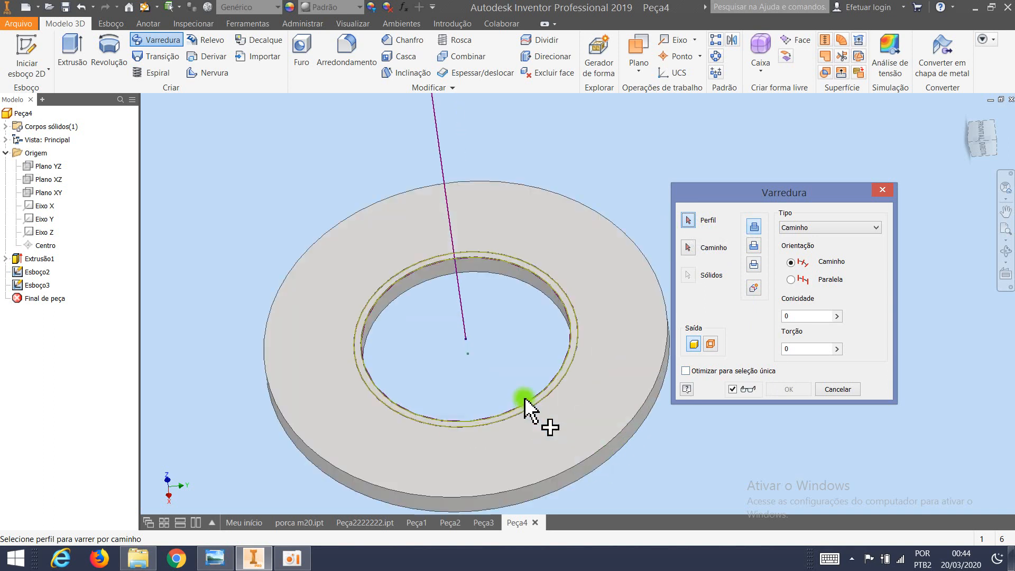
click(575, 336)
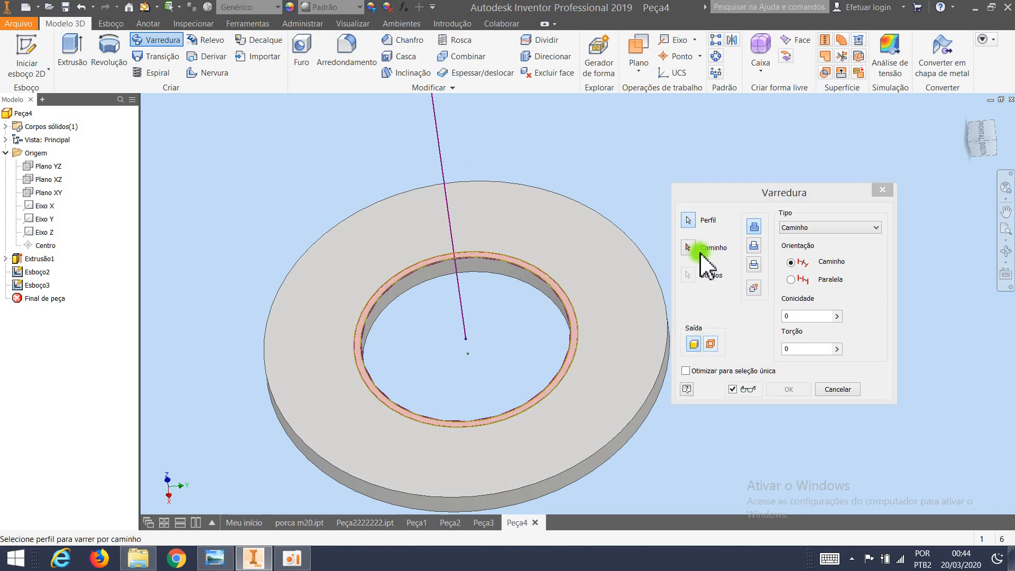
click(688, 248)
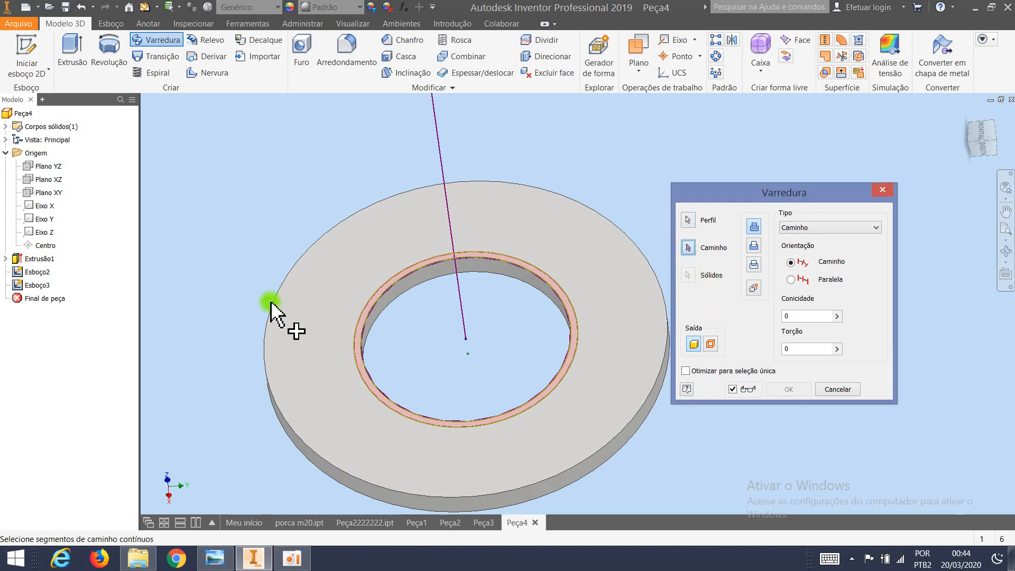
scroll(272, 306, up, 5)
scroll(264, 231, up, 3)
middle_drag(251, 228, 418, 285)
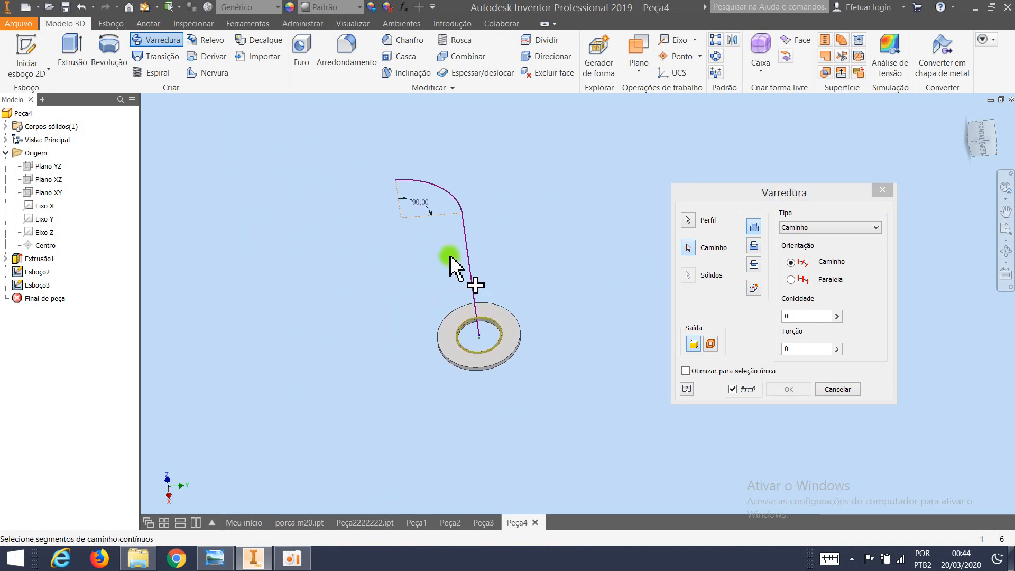
click(462, 242)
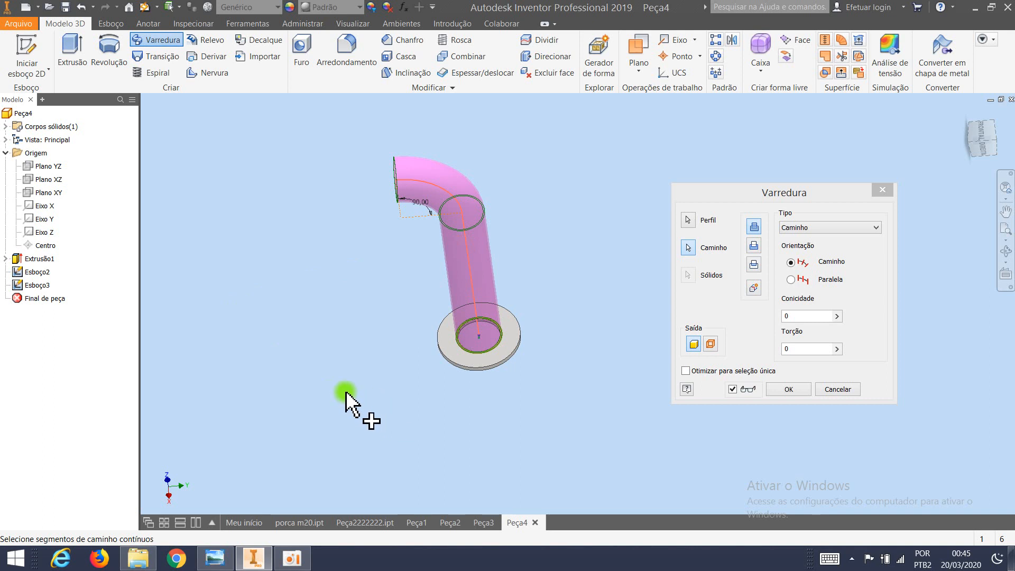
mouse_move(310, 397)
shift+middle_down()
mouse_move(347, 362)
mouse_move(309, 378)
shift+middle_up()
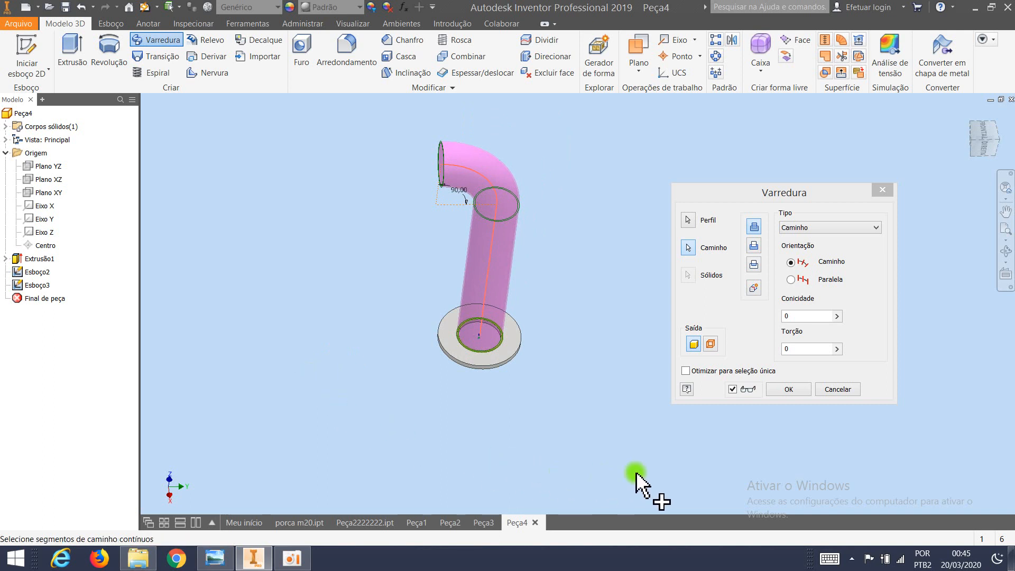
click(785, 388)
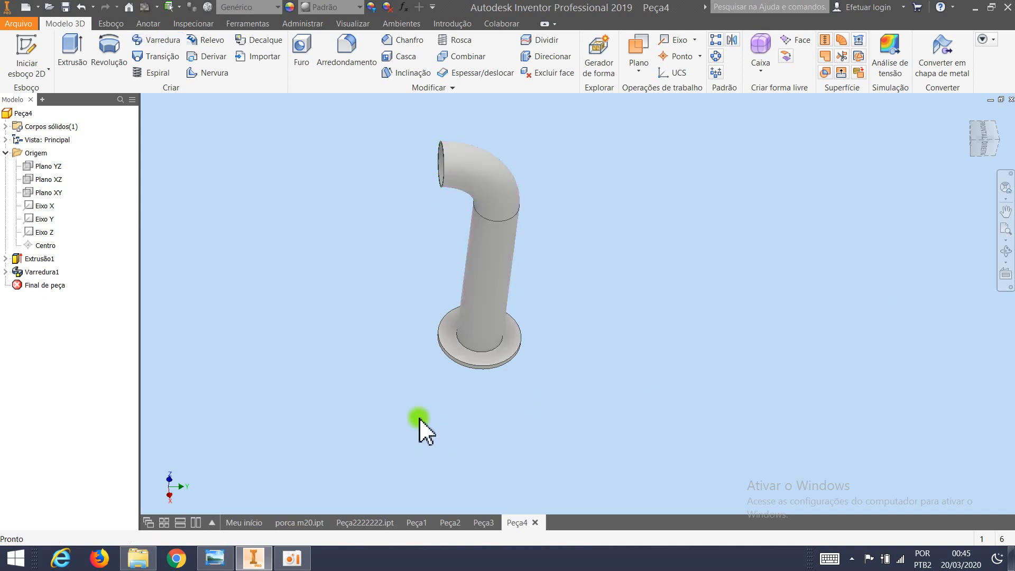
Mirror the washer extrusion and the swept pipe about the flat ring face at the bend's open end.
shift+middle_drag(395, 404, 399, 335)
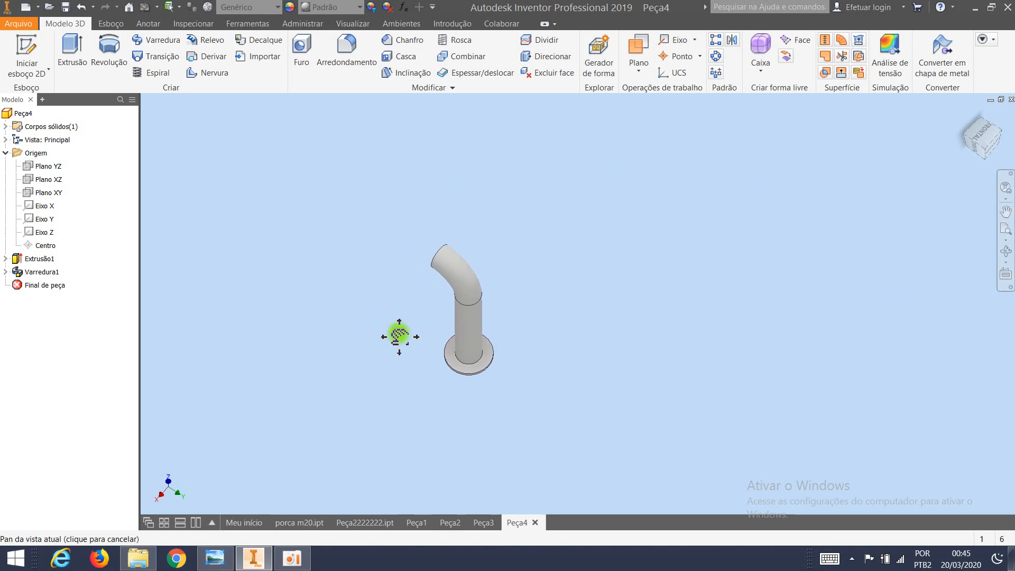
shift+middle_drag(363, 369, 466, 344)
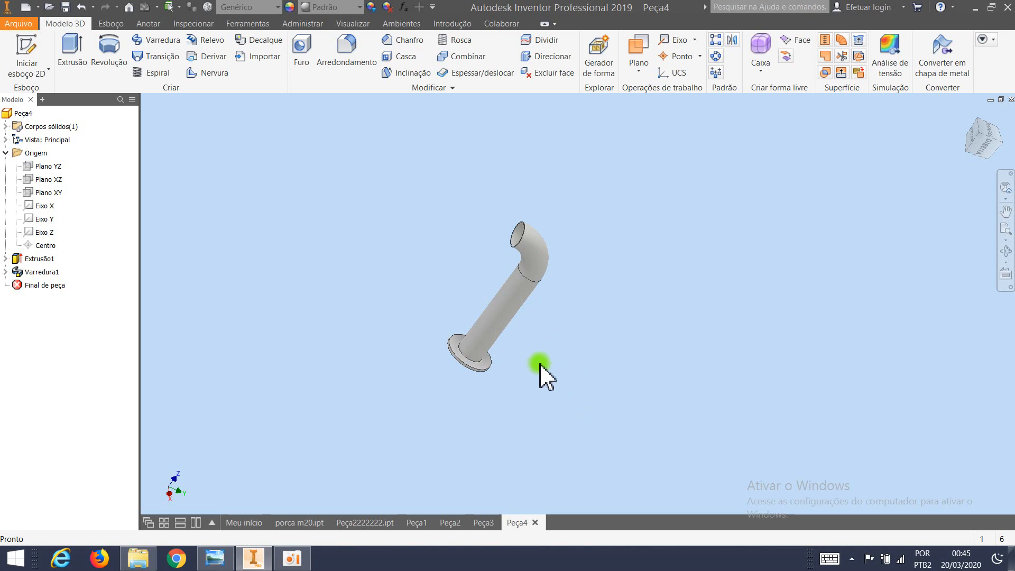
click(732, 41)
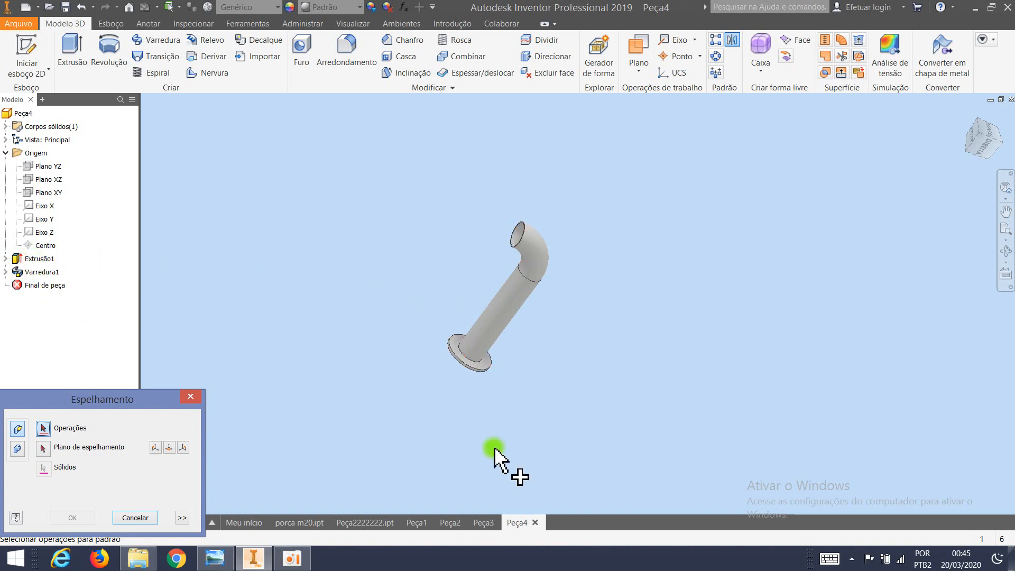
click(476, 370)
click(504, 331)
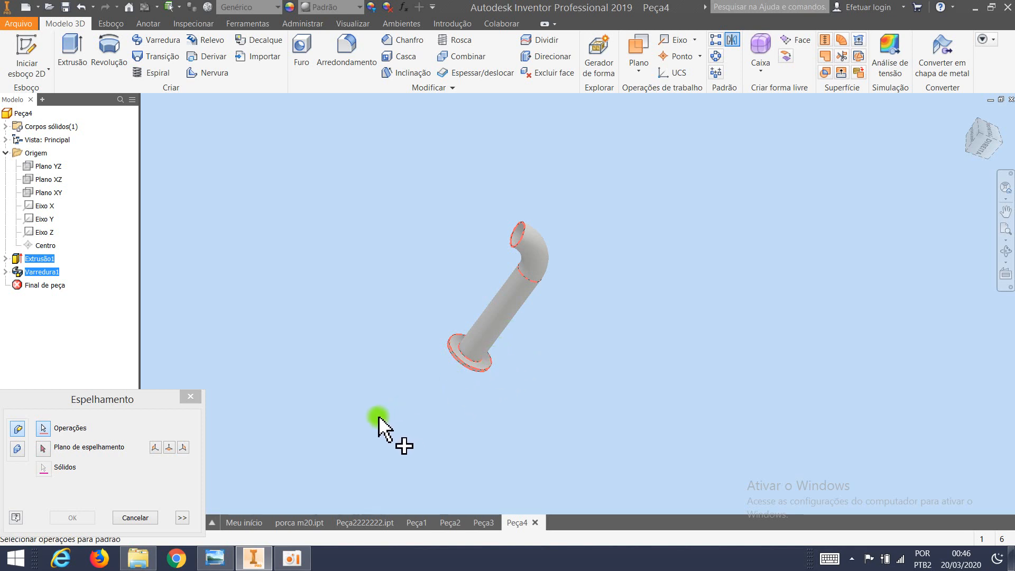
click(43, 448)
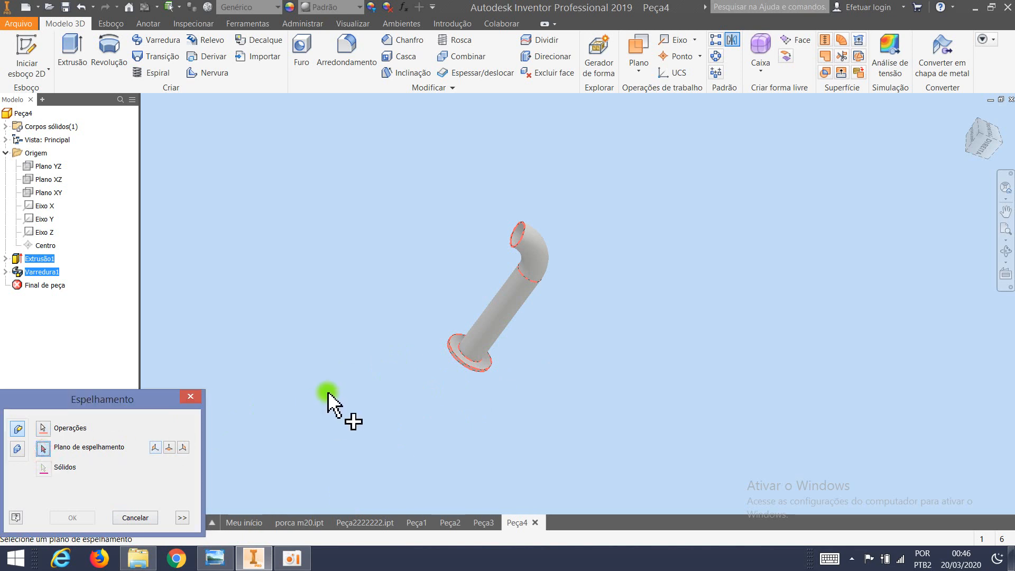
shift+middle_drag(344, 363, 375, 378)
scroll(571, 295, up, 5)
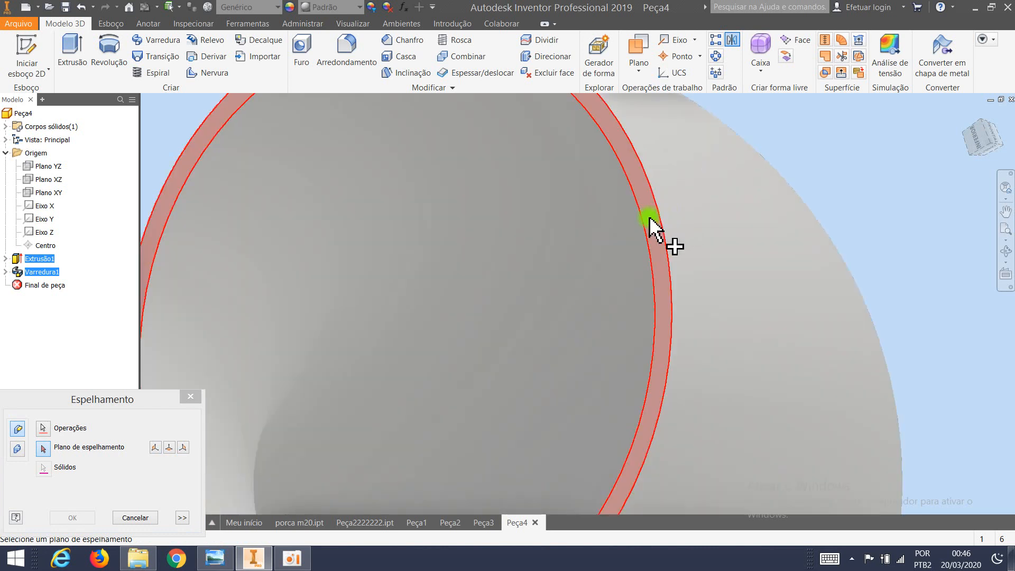
click(648, 216)
scroll(616, 233, down, 10)
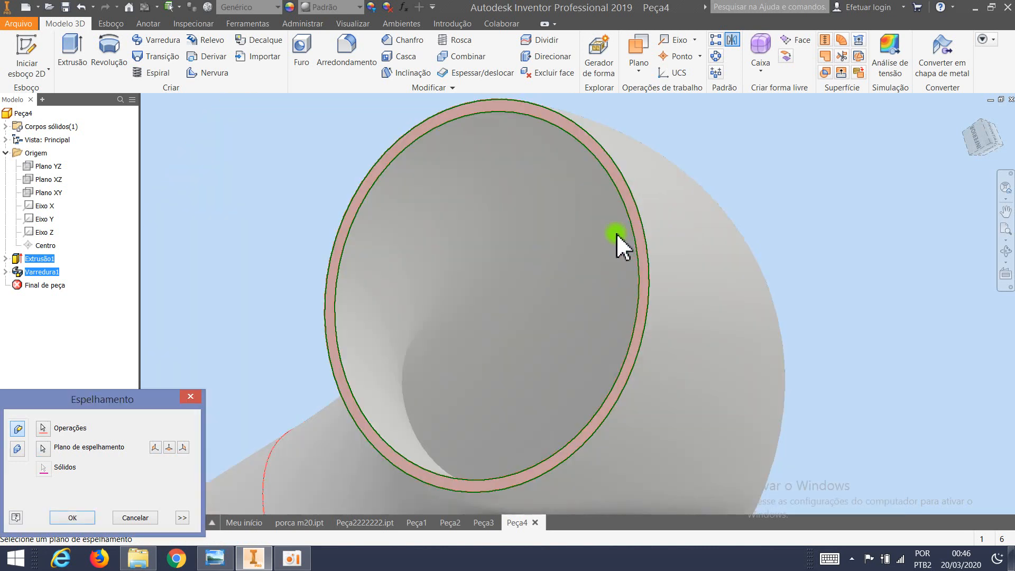
middle_drag(584, 256, 621, 205)
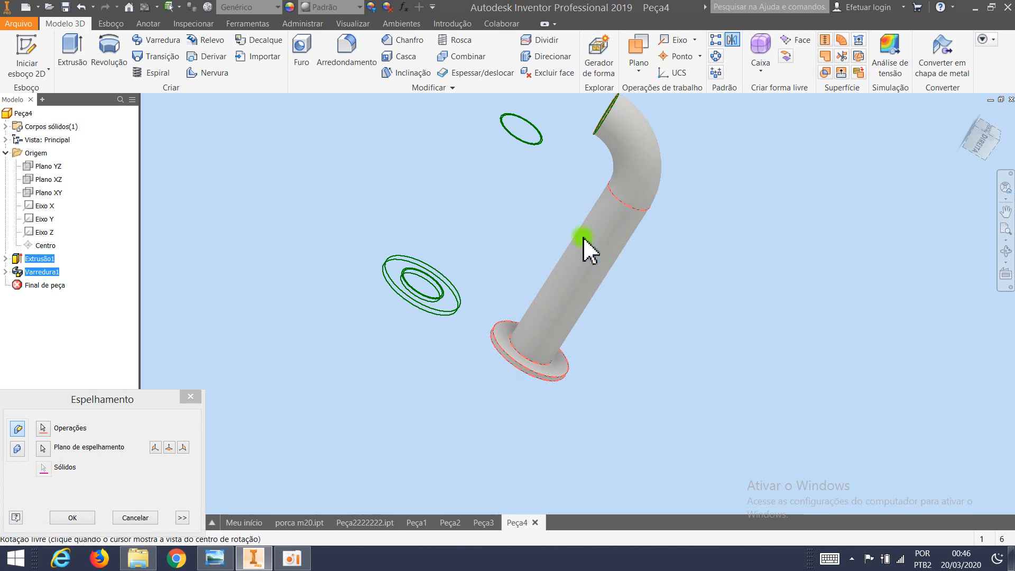
scroll(565, 225, down, 2)
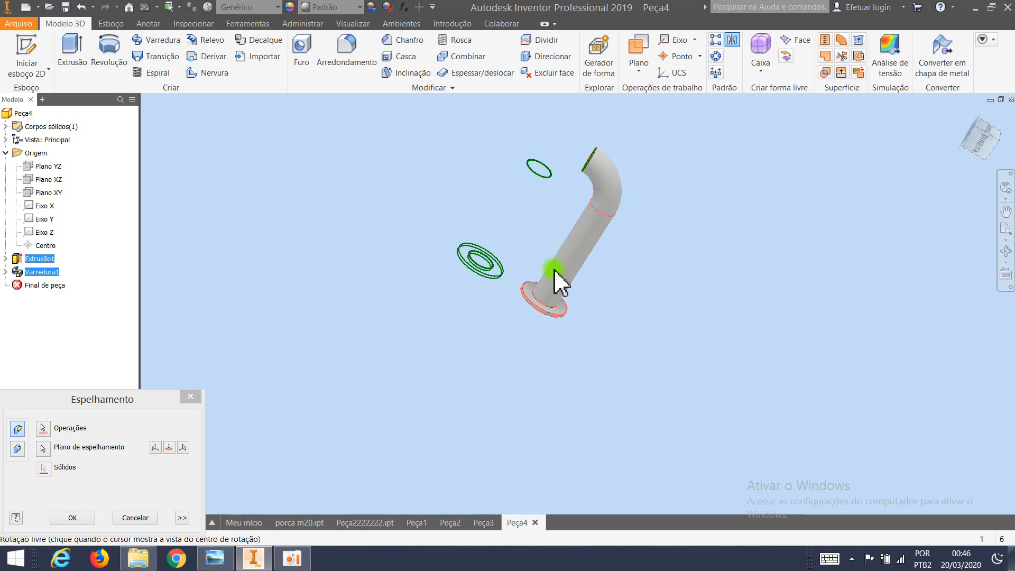
click(74, 518)
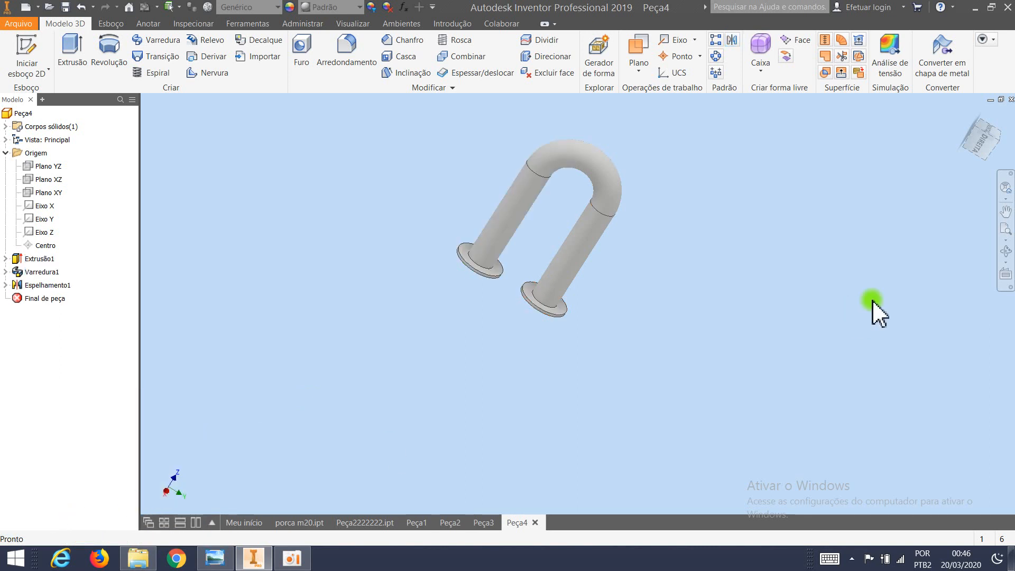